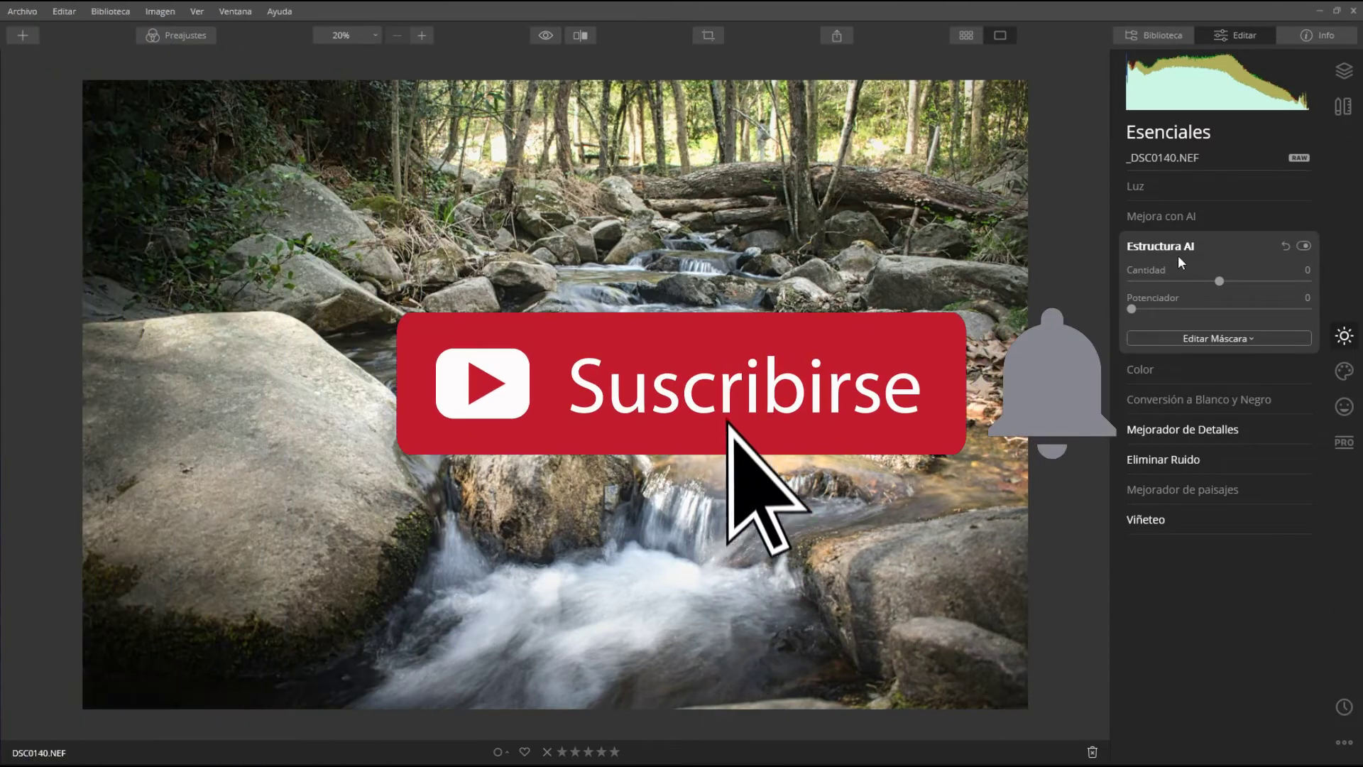
Collapse Estructura AI and expand the Color tool, with all its sliders at 0.
left_click(1164, 247)
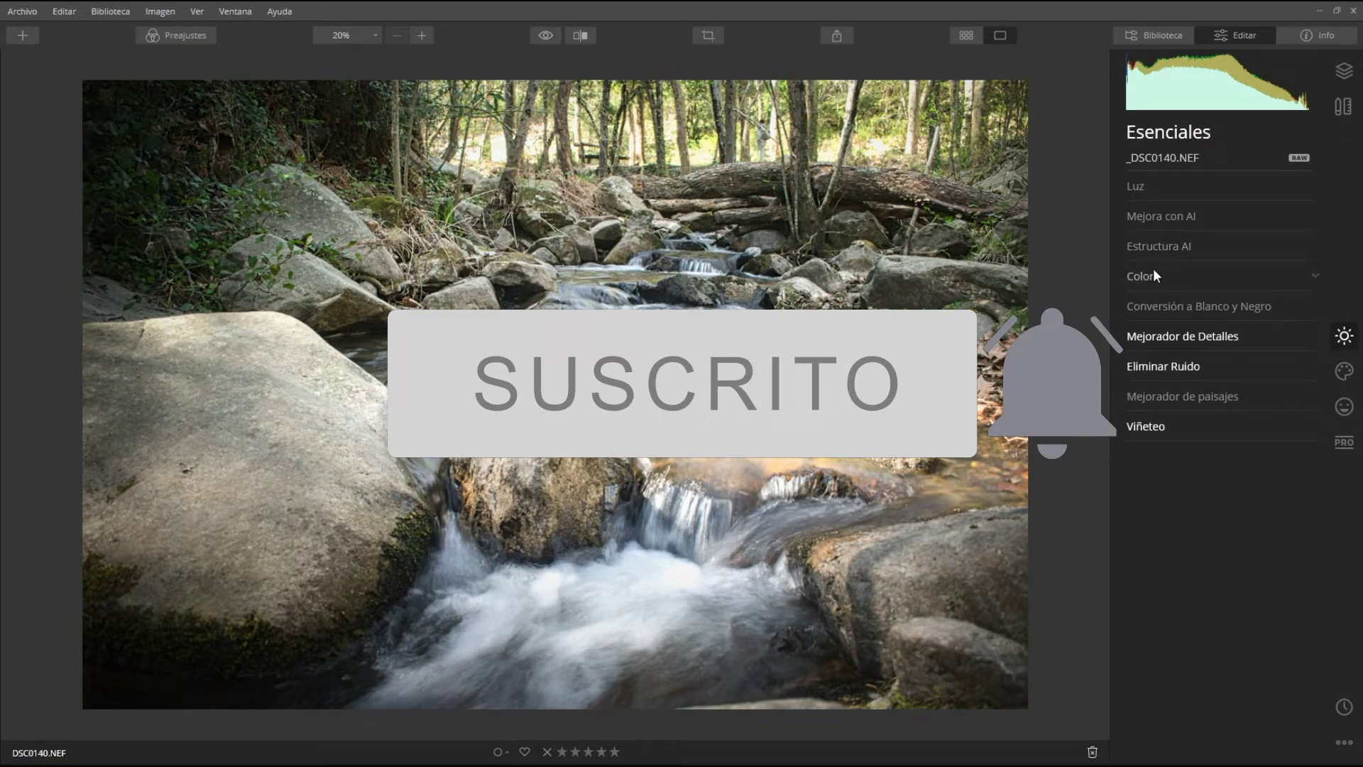
left_click(1176, 278)
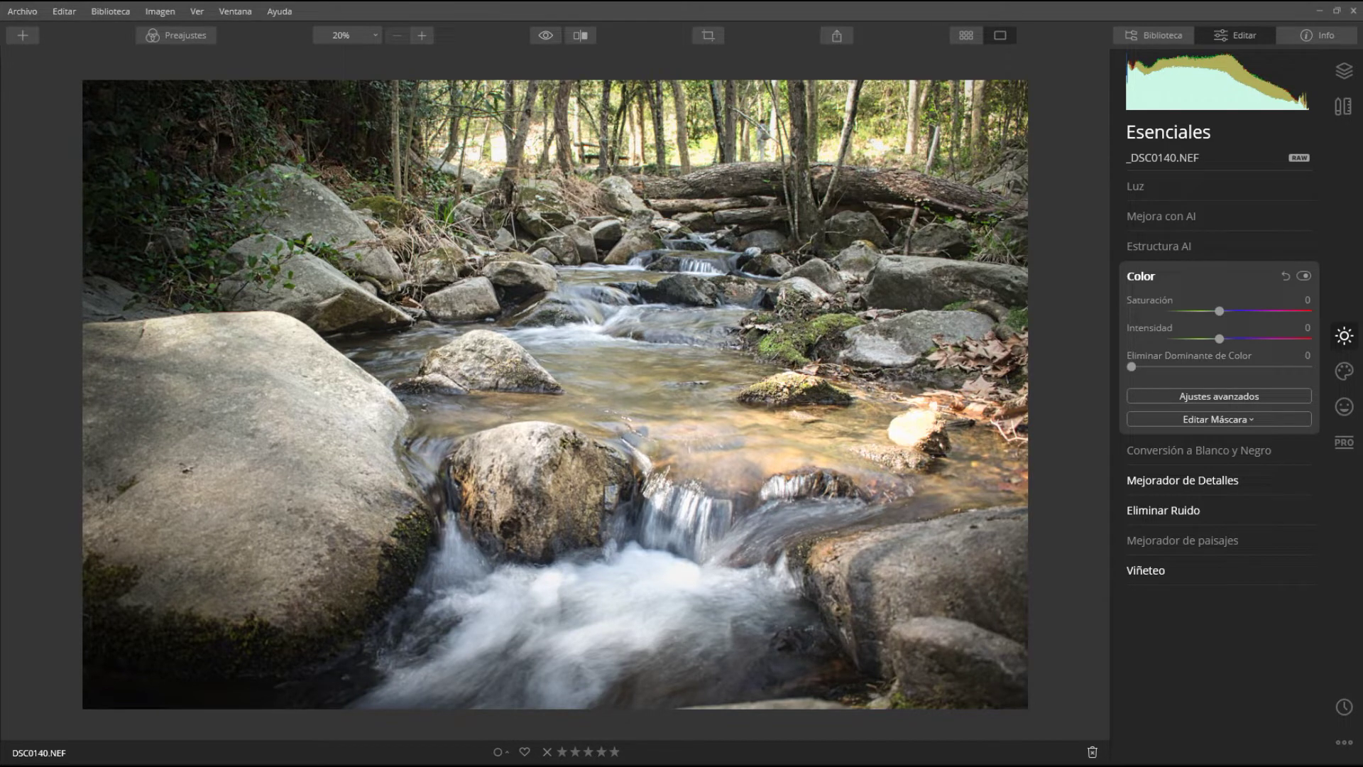
Raise Color Intensidad to 34, leaving Saturación and Eliminar Dominante de Color at 0.
left_click_drag(1220, 311, 1230, 313)
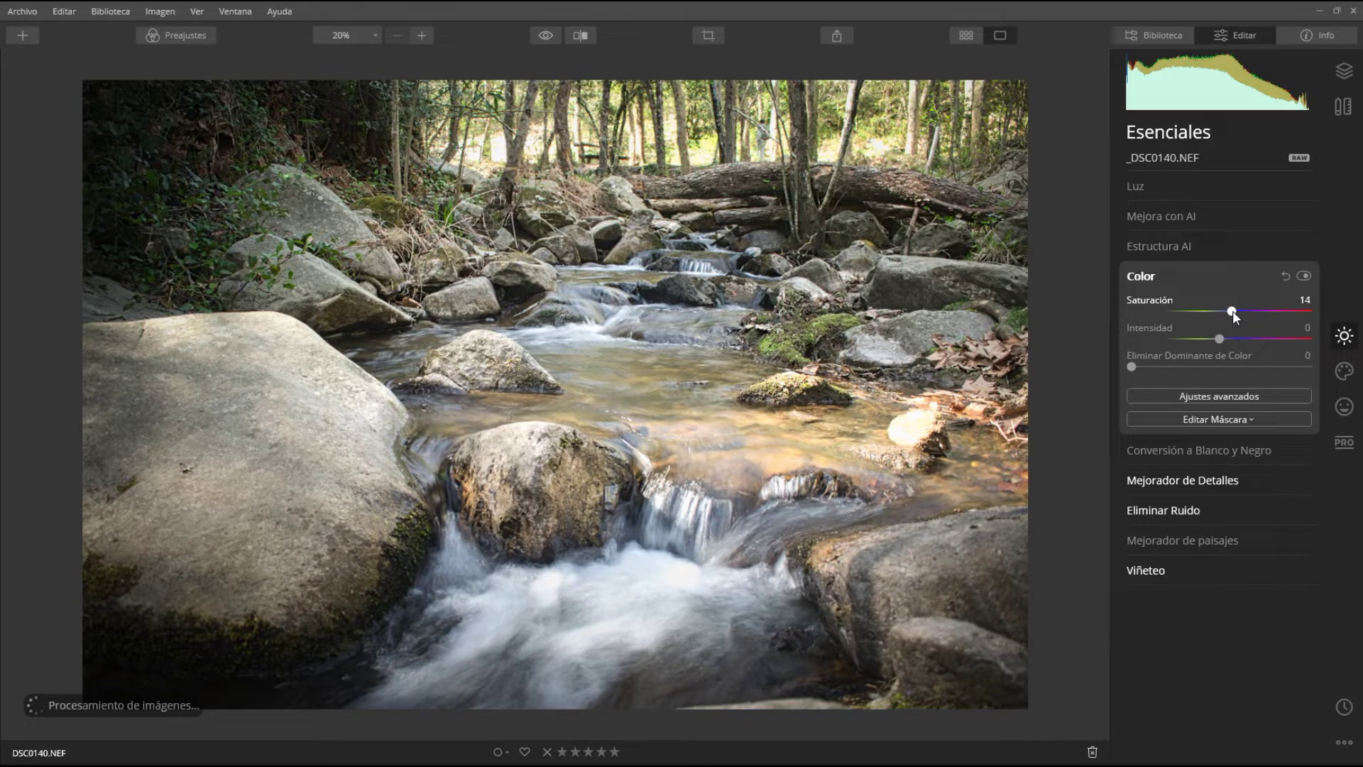
left_click_drag(1235, 316, 1241, 318)
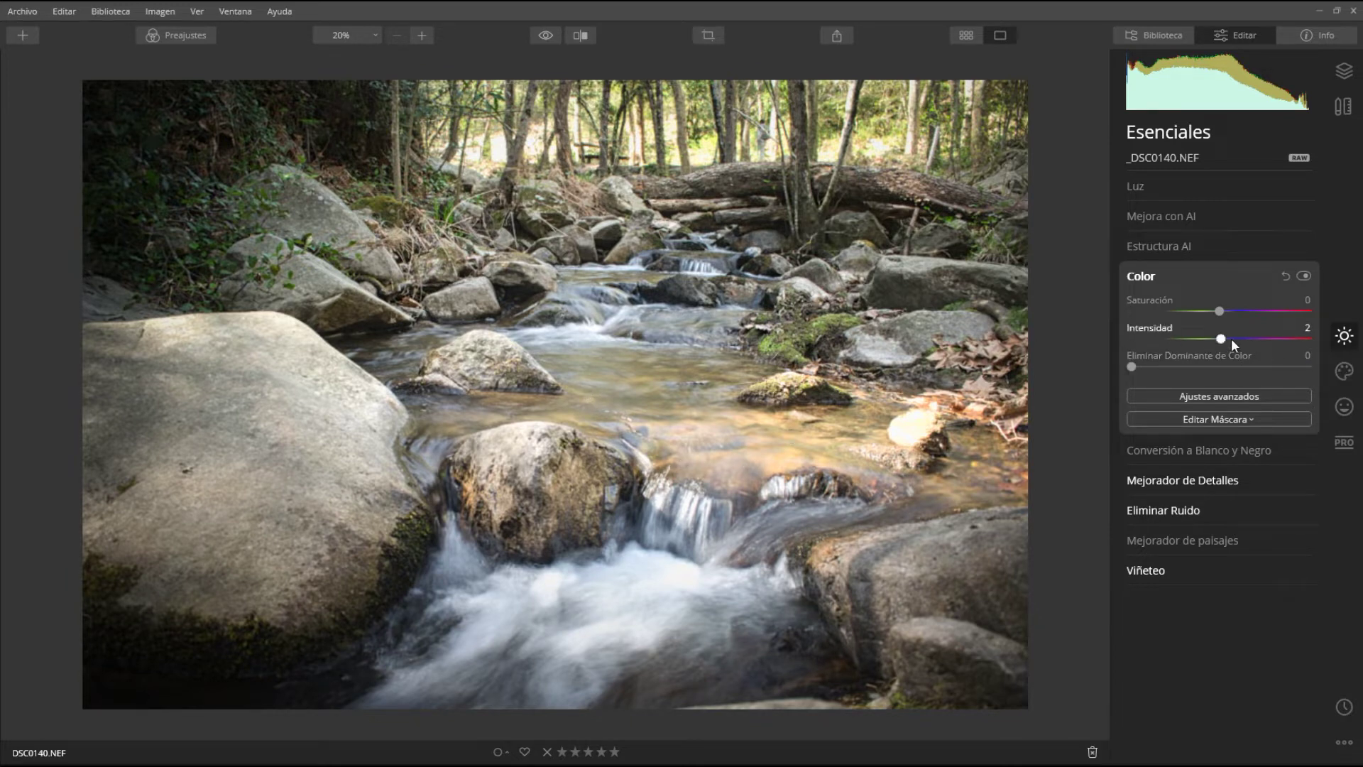
left_click_drag(1221, 339, 1247, 339)
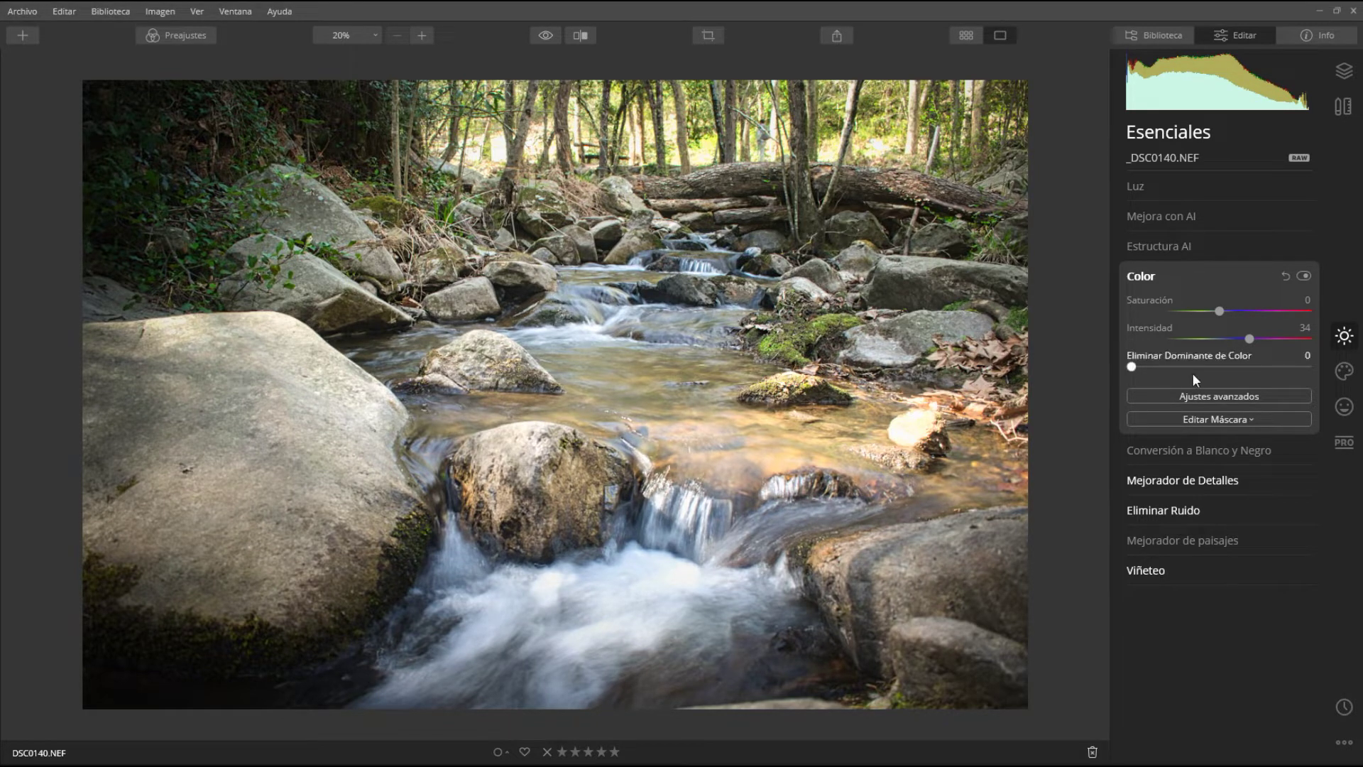
left_click_drag(1132, 368, 1188, 369)
mouse_move(1193, 365)
left_mouse_down()
mouse_move(1309, 367)
mouse_move(1189, 369)
left_mouse_up()
double_click(1183, 370)
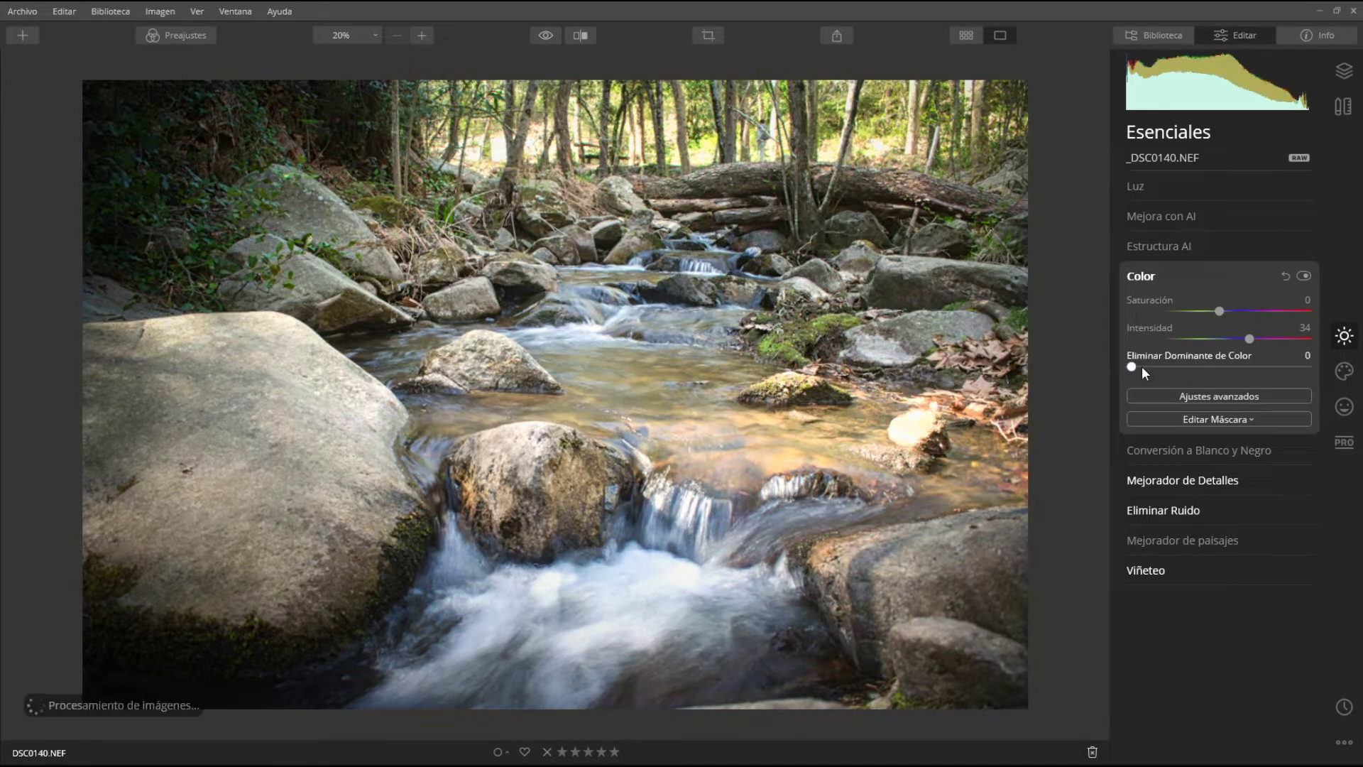
In Ajustes avanzados, try hue, saturation and luminance shifts on a chosen colour range.
left_click(1223, 394)
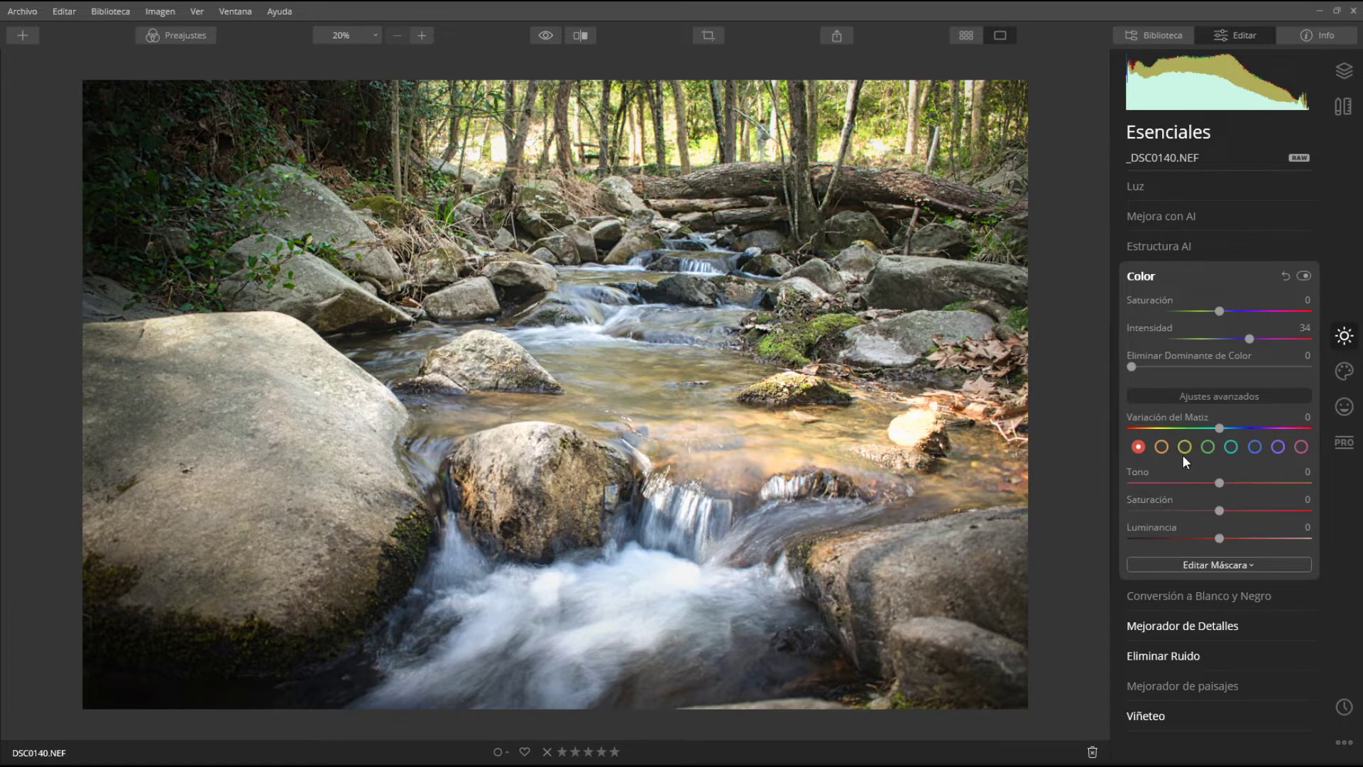
left_click(1206, 448)
left_click_drag(1220, 484, 1161, 484)
left_click_drag(1161, 483, 1271, 484)
mouse_move(1283, 487)
left_mouse_down()
mouse_move(1140, 487)
mouse_move(1229, 486)
mouse_move(1161, 487)
mouse_move(1217, 487)
left_mouse_up()
double_click(1221, 484)
mouse_move(1217, 510)
left_mouse_down()
mouse_move(1122, 511)
mouse_move(1311, 511)
mouse_move(1216, 521)
left_mouse_up()
mouse_move(1220, 538)
left_mouse_down()
mouse_move(1347, 546)
mouse_move(1119, 544)
mouse_move(1225, 544)
left_mouse_up()
Test orange saturation and luminance, leaving orange Luminancia at -1, then collapse Color.
left_click(1163, 446)
left_click_drag(1220, 511, 1241, 511)
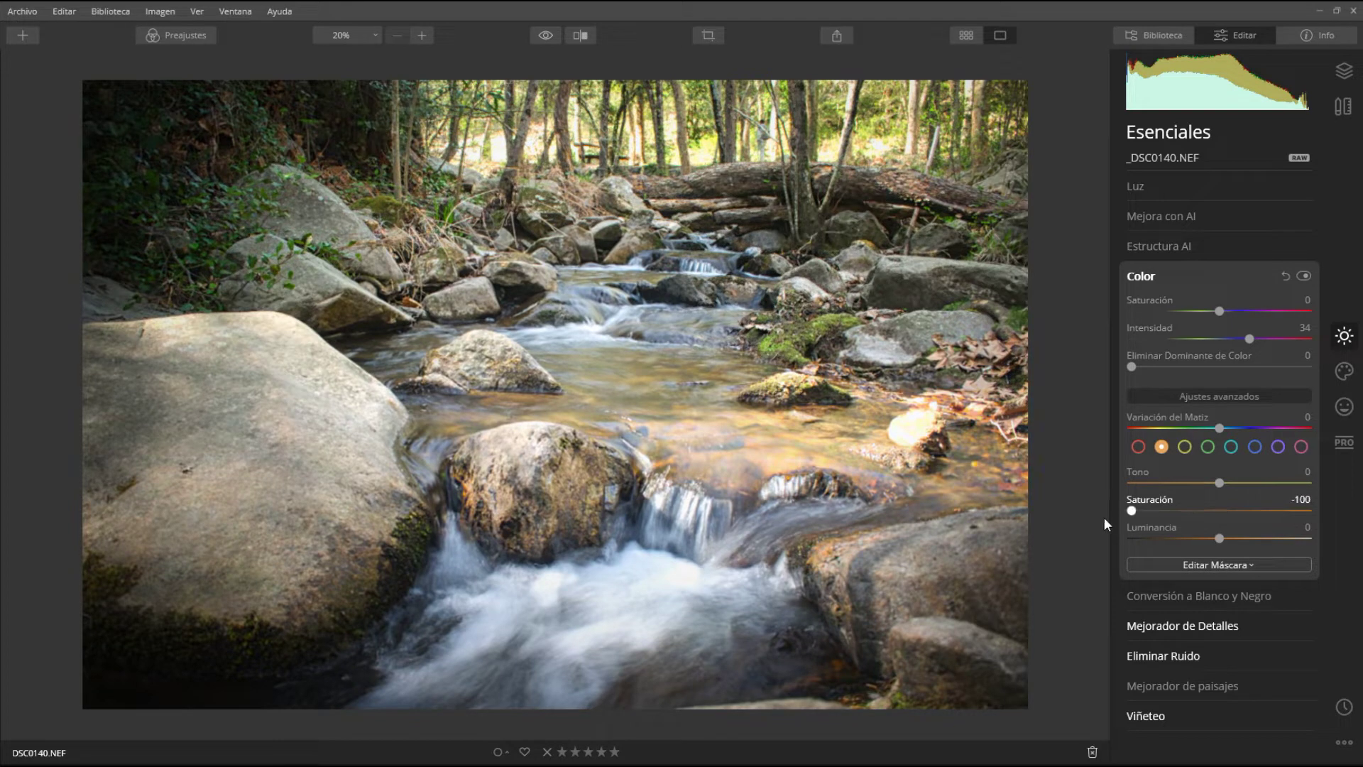
left_click_drag(1301, 510, 1222, 524)
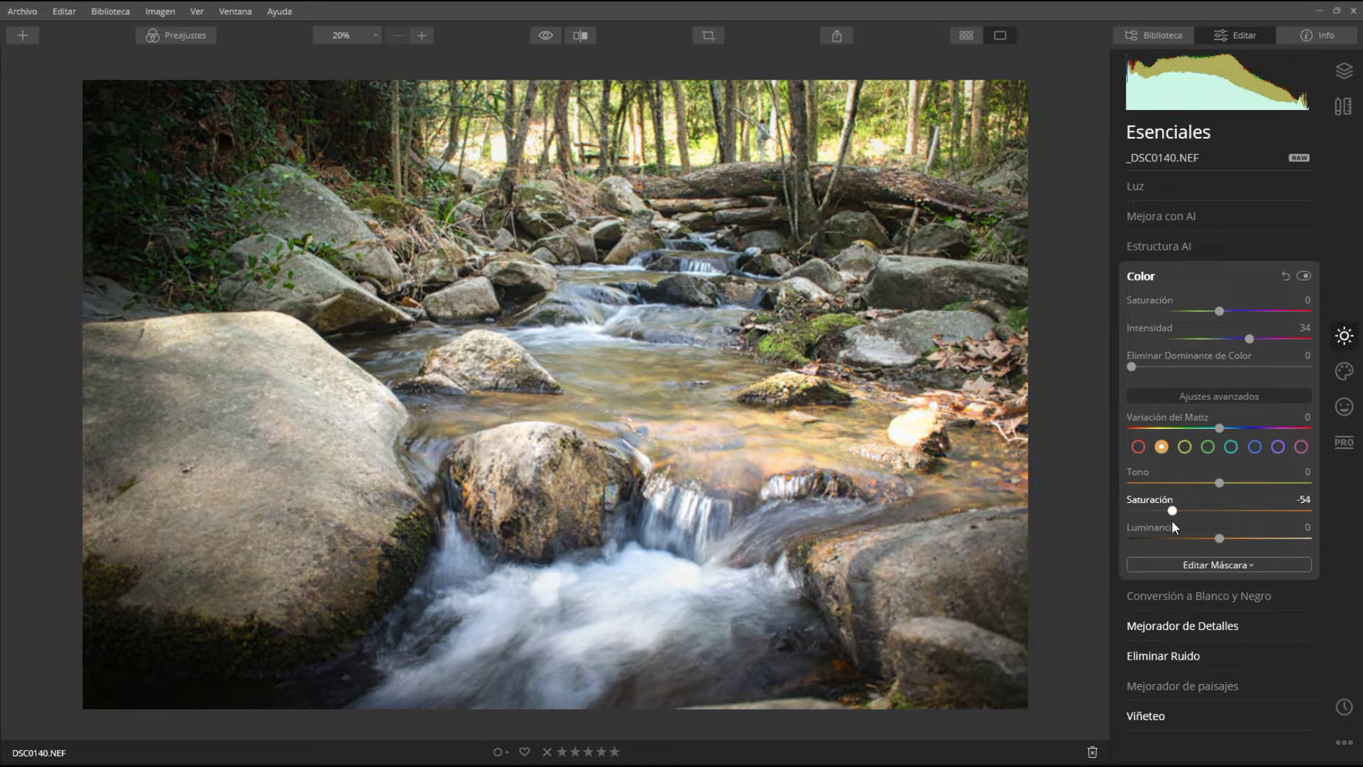
double_click(1222, 511)
mouse_move(1220, 538)
left_mouse_down()
mouse_move(1154, 538)
mouse_move(1295, 542)
left_mouse_up()
mouse_move(1146, 552)
left_mouse_down()
mouse_move(1105, 552)
mouse_move(1310, 548)
mouse_move(1217, 556)
left_mouse_up()
left_click(1144, 280)
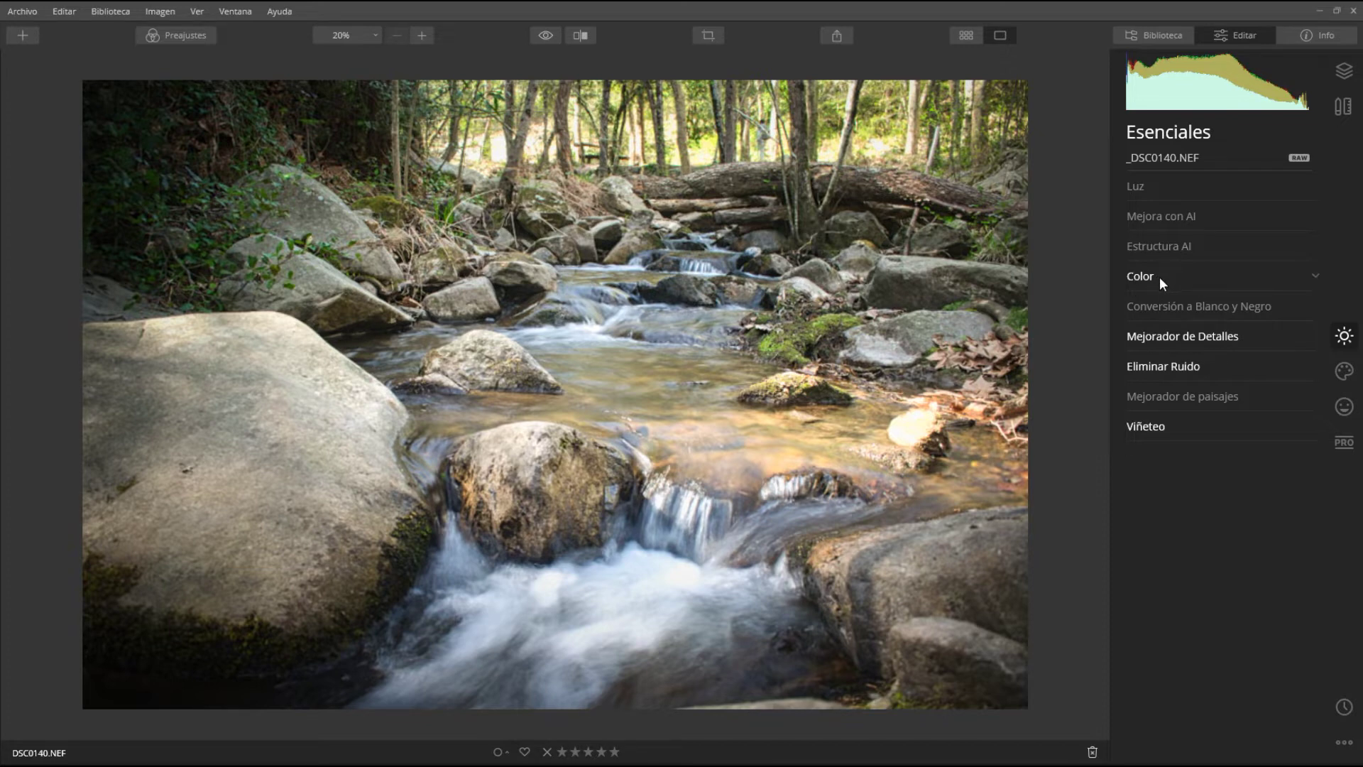
Apply Conversión a Blanco y Negro on its Luminancia tab, making the stream photo monochrome.
left_click(1183, 305)
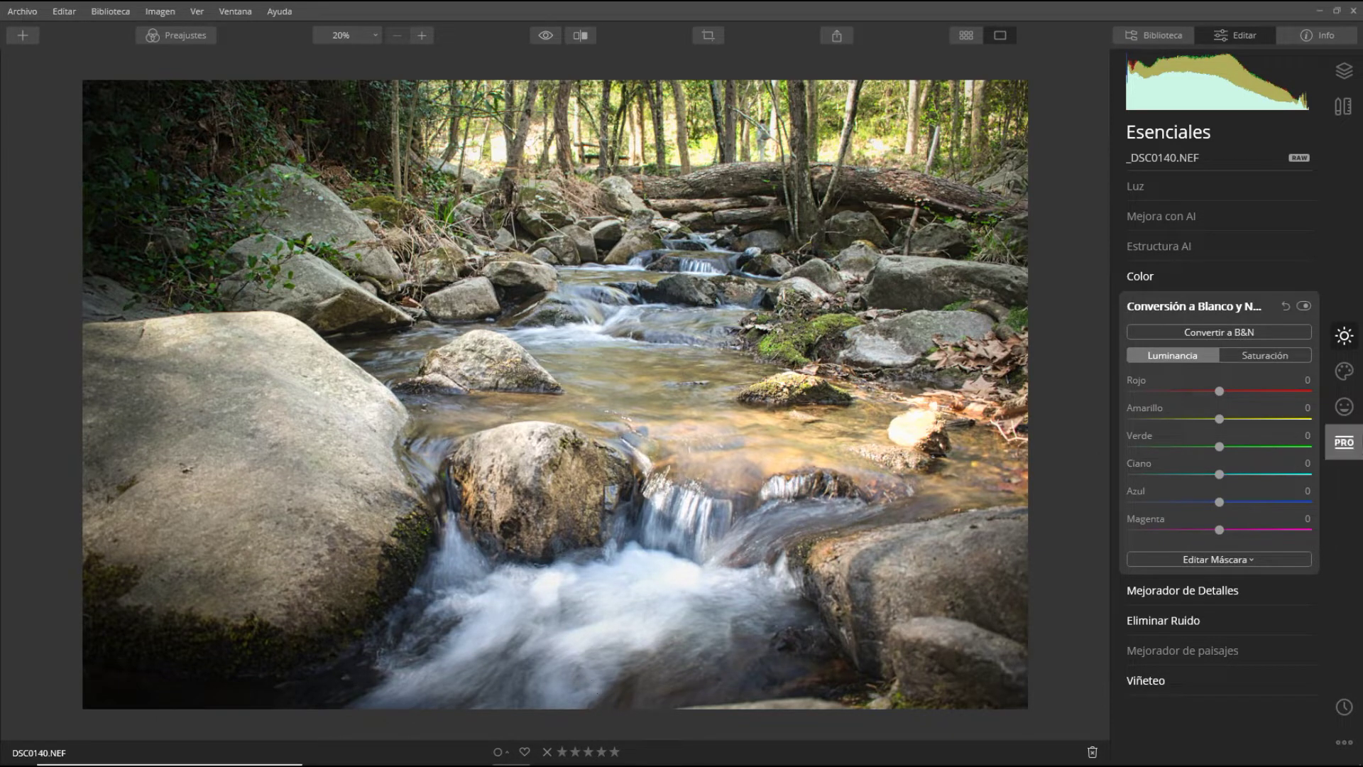
left_click(1250, 355)
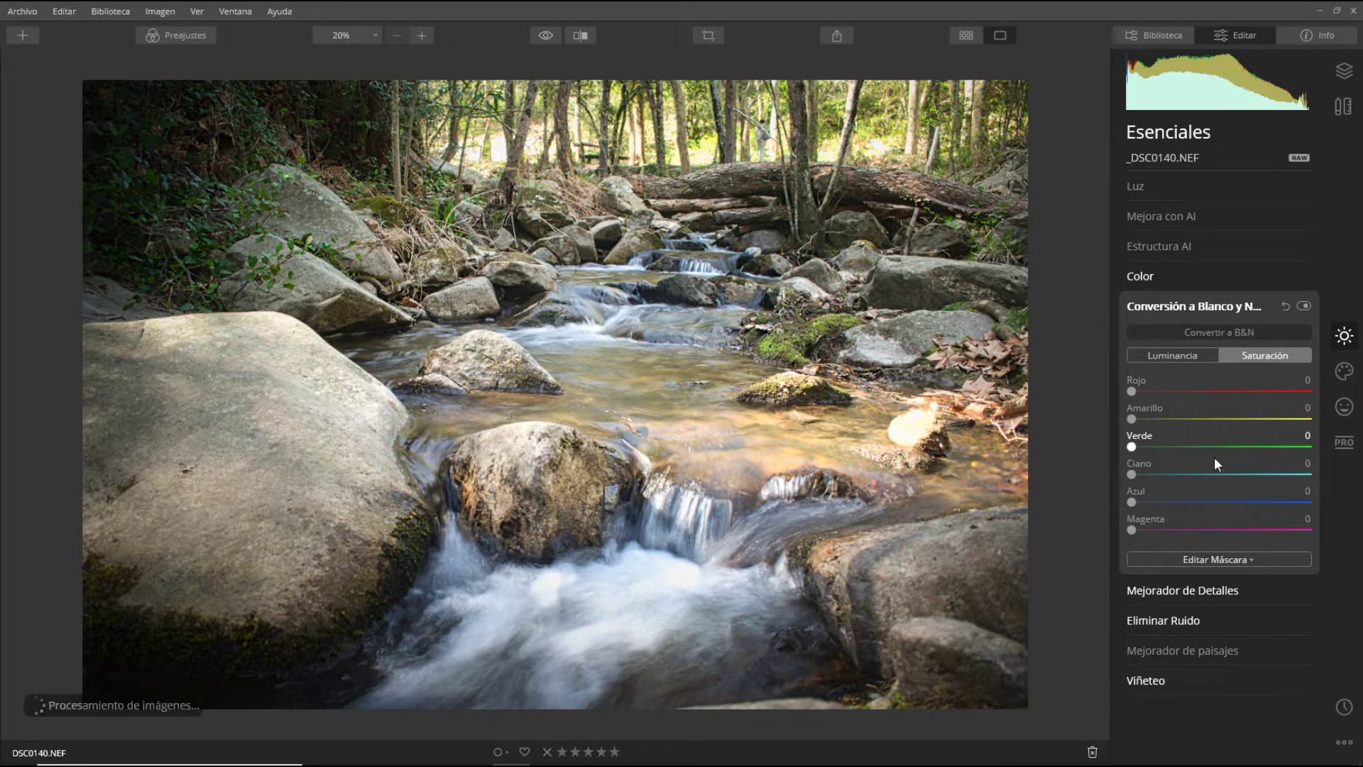
left_click(1186, 355)
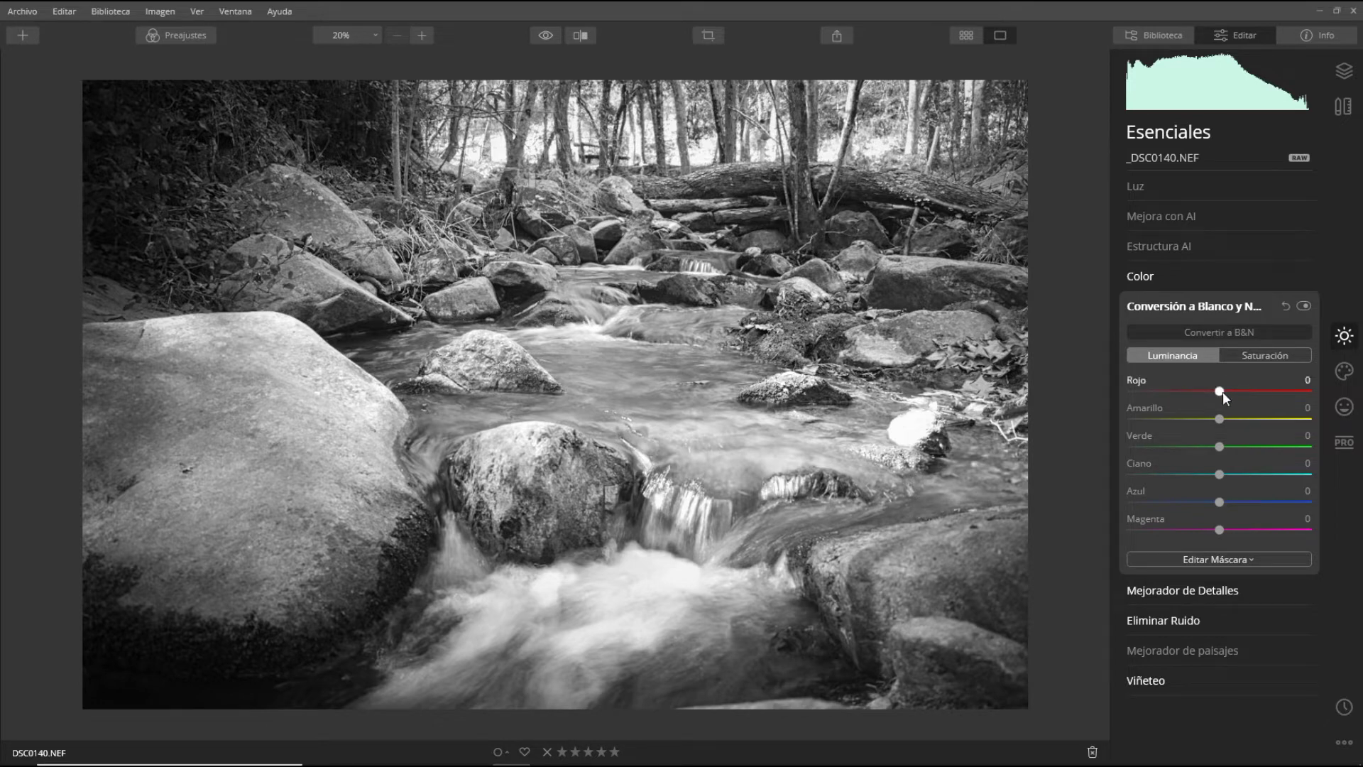
Set B&W luminance to Rojo 17, Amarillo 27, Verde -29, Ciano 26 and Azul 51.
mouse_move(1228, 391)
left_mouse_down()
mouse_move(1247, 452)
mouse_move(1135, 448)
mouse_move(1289, 451)
mouse_move(1194, 449)
left_mouse_up()
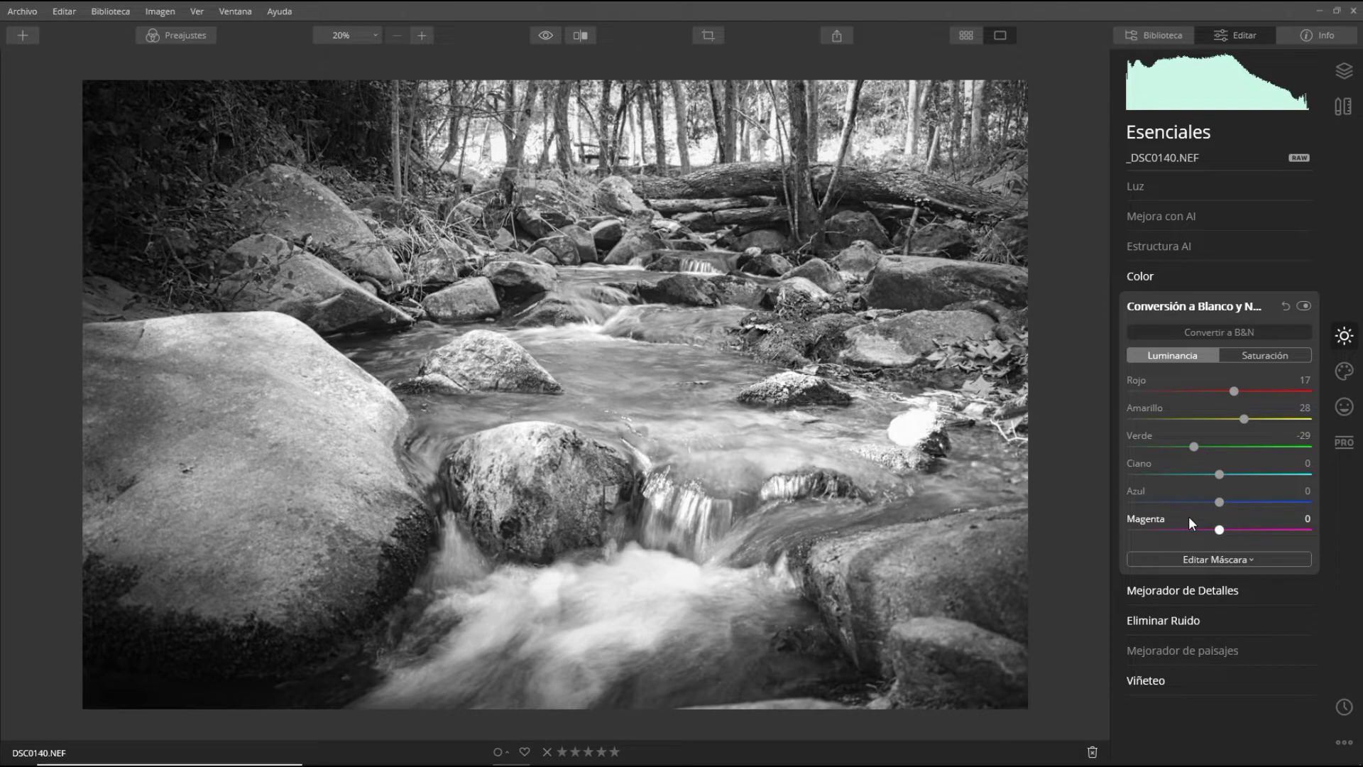
left_click_drag(1245, 420, 1243, 418)
mouse_move(1220, 474)
left_mouse_down()
mouse_move(1264, 475)
mouse_move(1175, 475)
left_mouse_up()
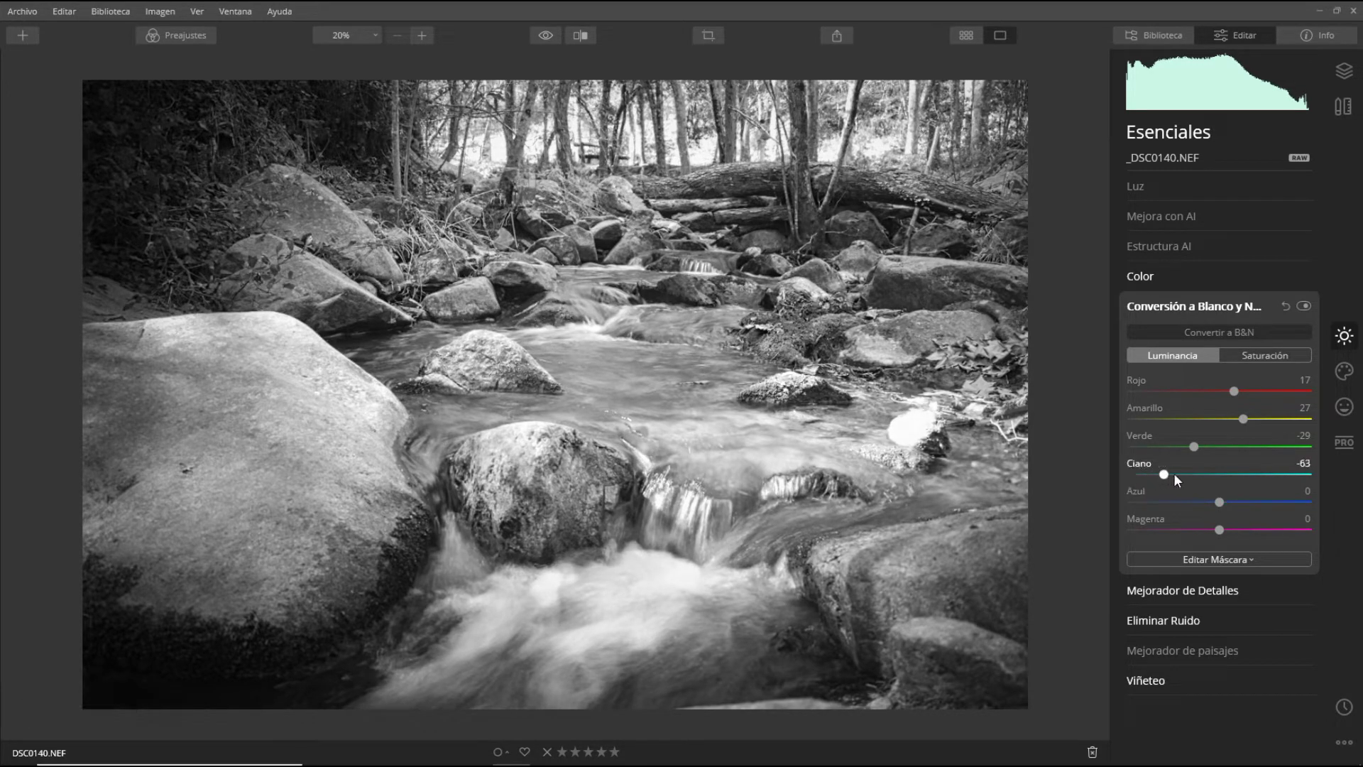
mouse_move(1174, 473)
left_mouse_down()
mouse_move(1253, 475)
mouse_move(1259, 505)
mouse_move(1150, 507)
mouse_move(1264, 507)
left_mouse_up()
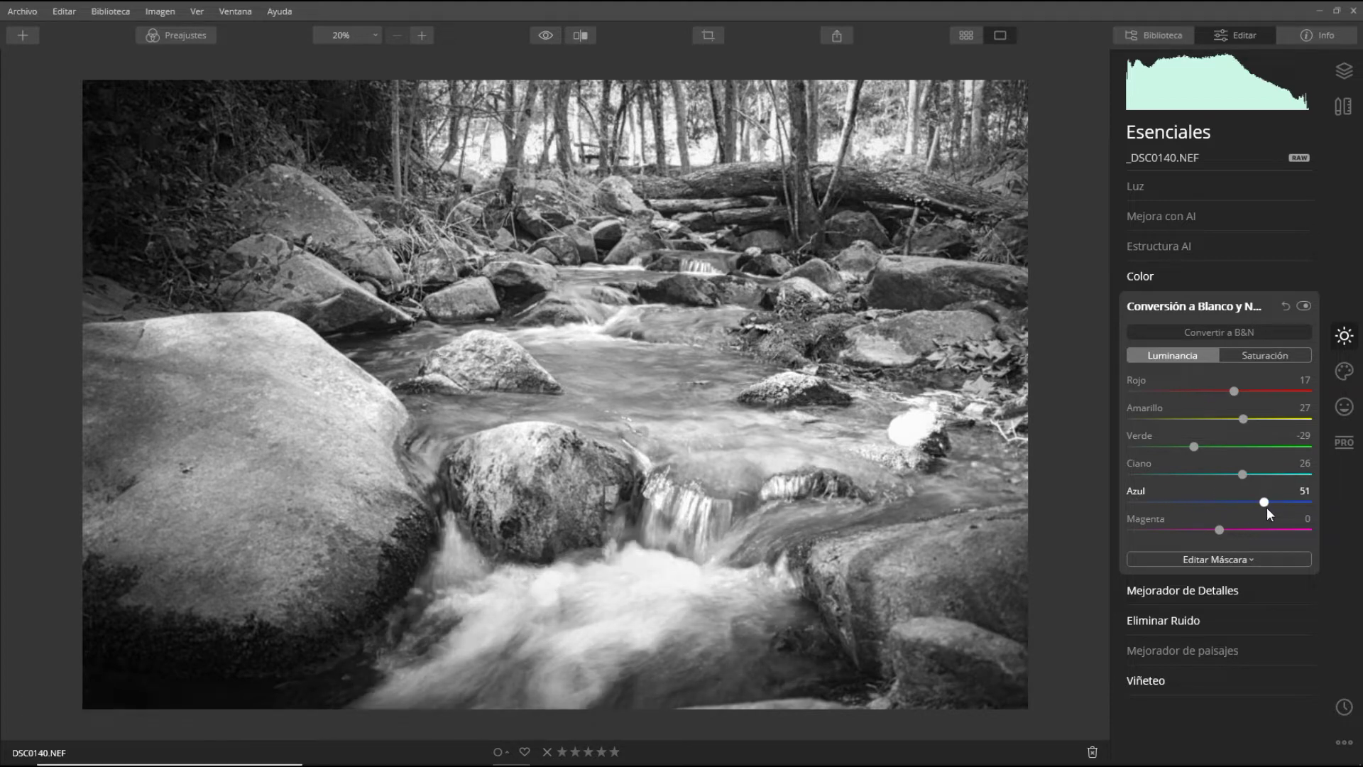
left_click(1254, 357)
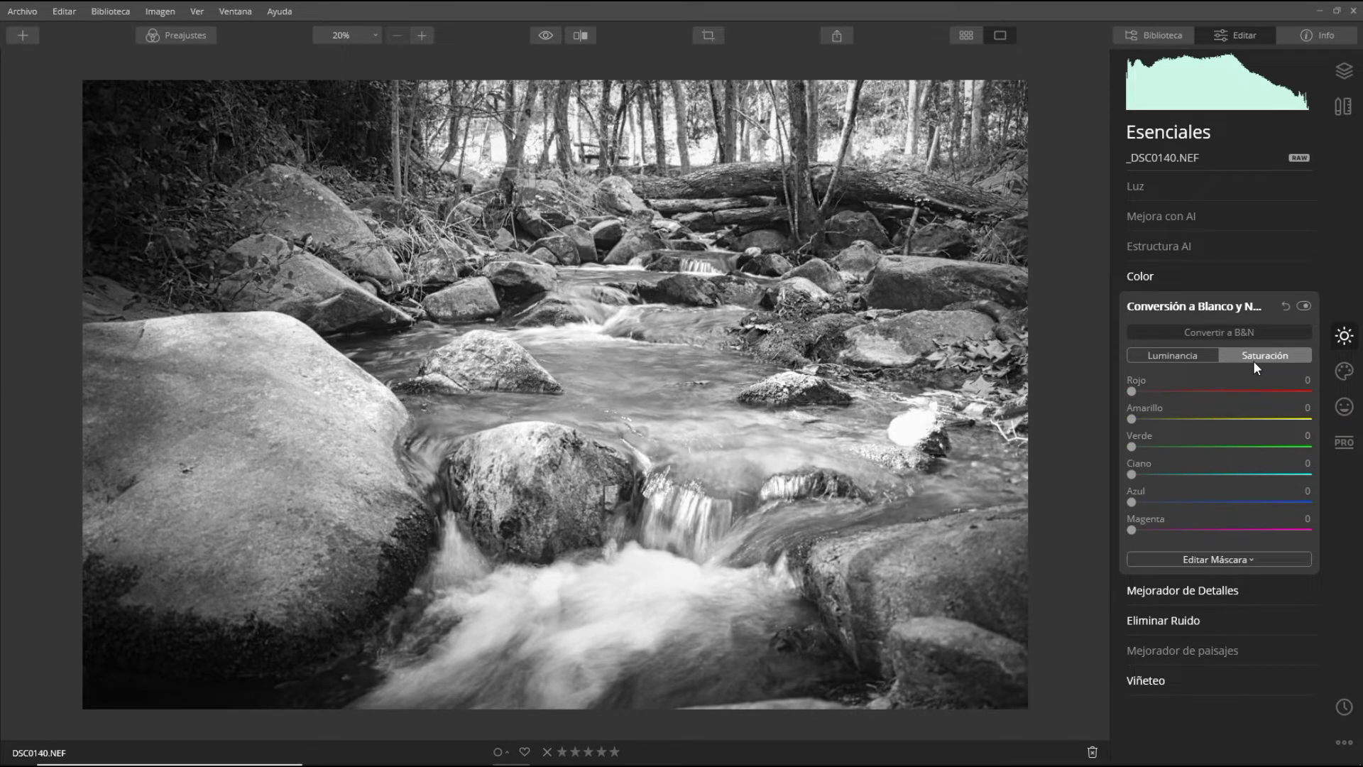
Raise B&W per-colour saturation for greens, yellows, cyans and blues to bring colour back.
left_click_drag(1132, 446, 1194, 448)
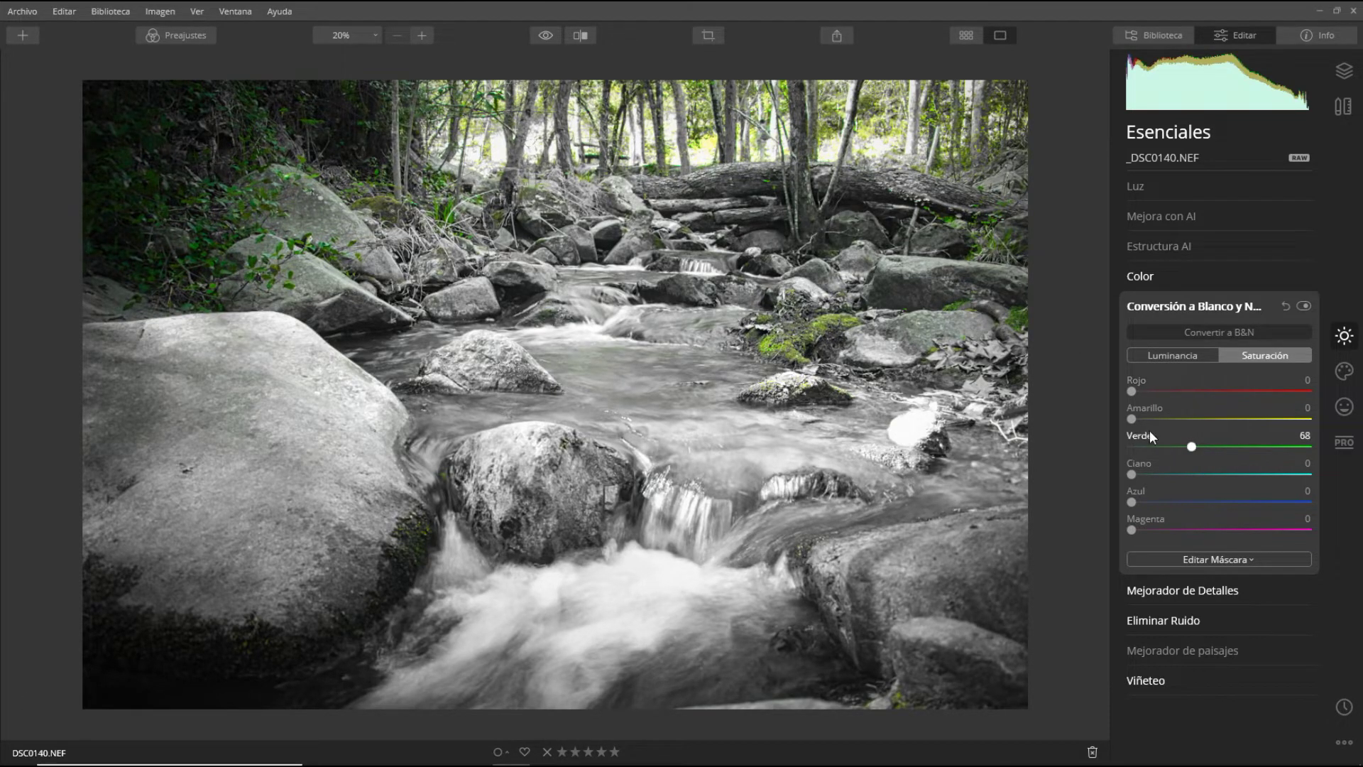
mouse_move(1132, 420)
left_mouse_down()
mouse_move(1200, 424)
mouse_move(1178, 425)
mouse_move(1195, 425)
mouse_move(1194, 392)
mouse_move(1168, 392)
left_mouse_up()
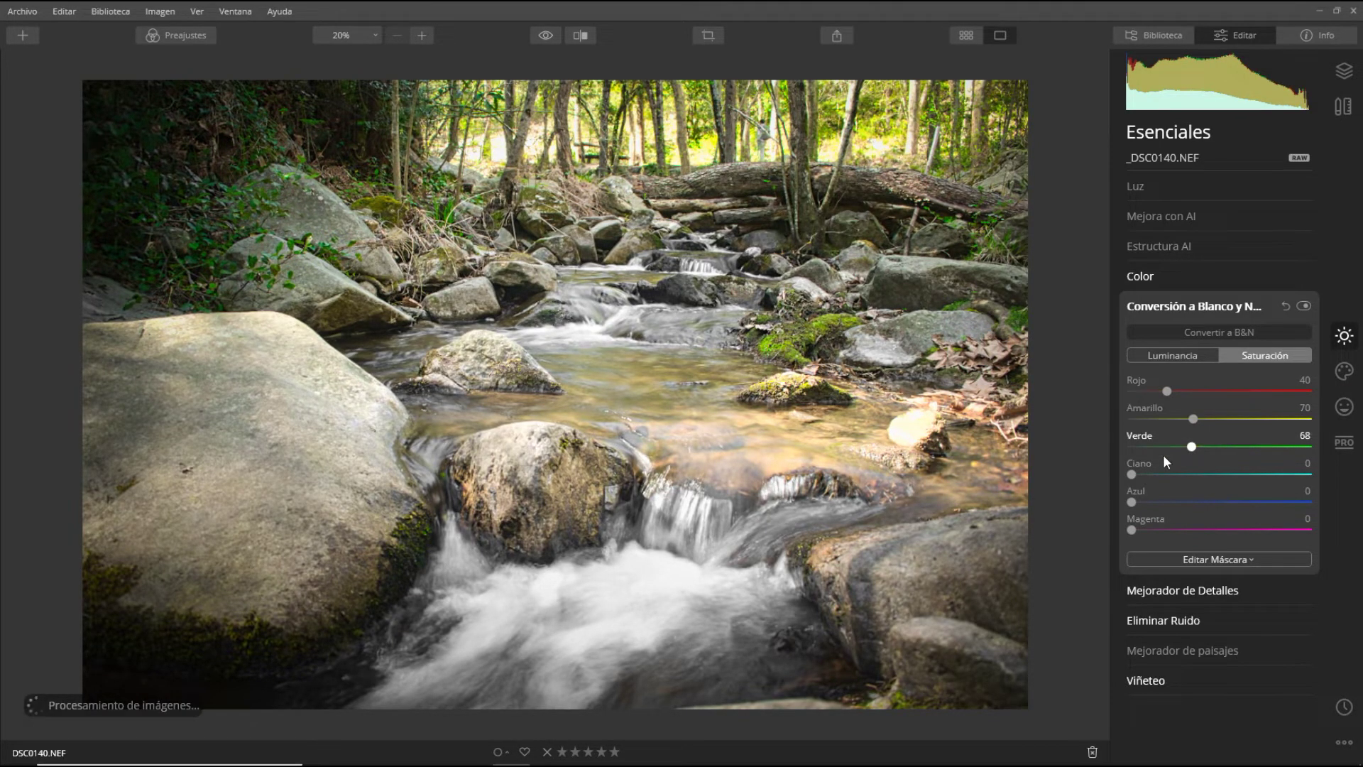
left_click_drag(1132, 475, 1173, 474)
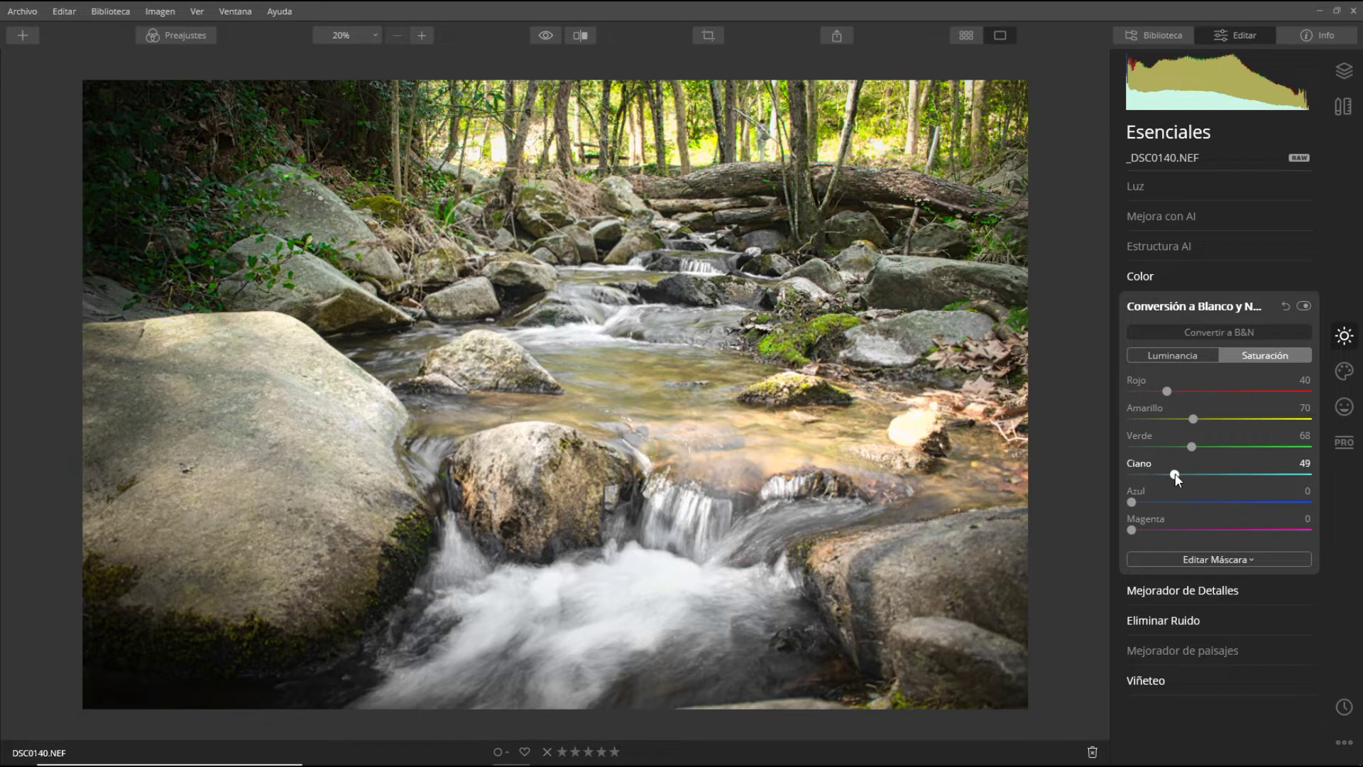
left_click_drag(1132, 503, 1233, 502)
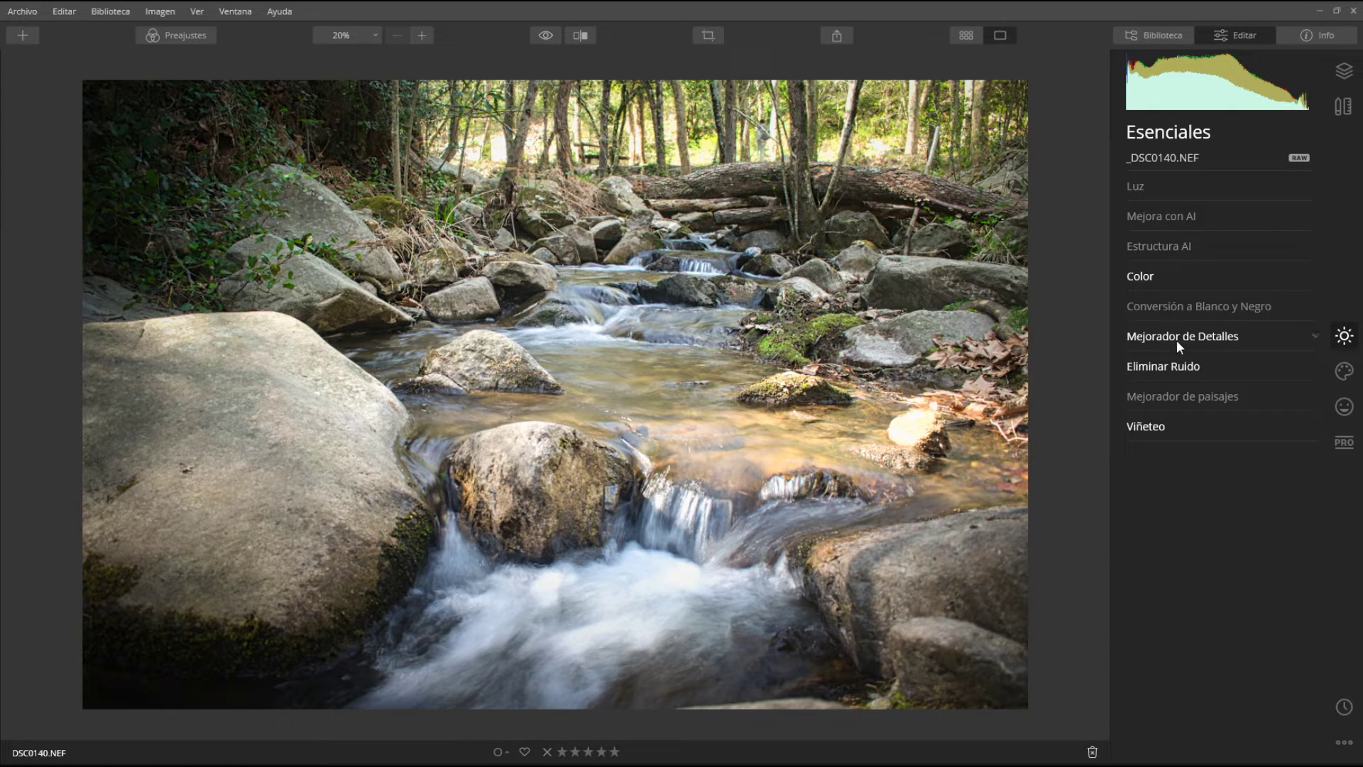
Reset Mejorador de Detalles, then set Detalles pequeños 12, medianos 8 and grandes 4.
left_click(1190, 338)
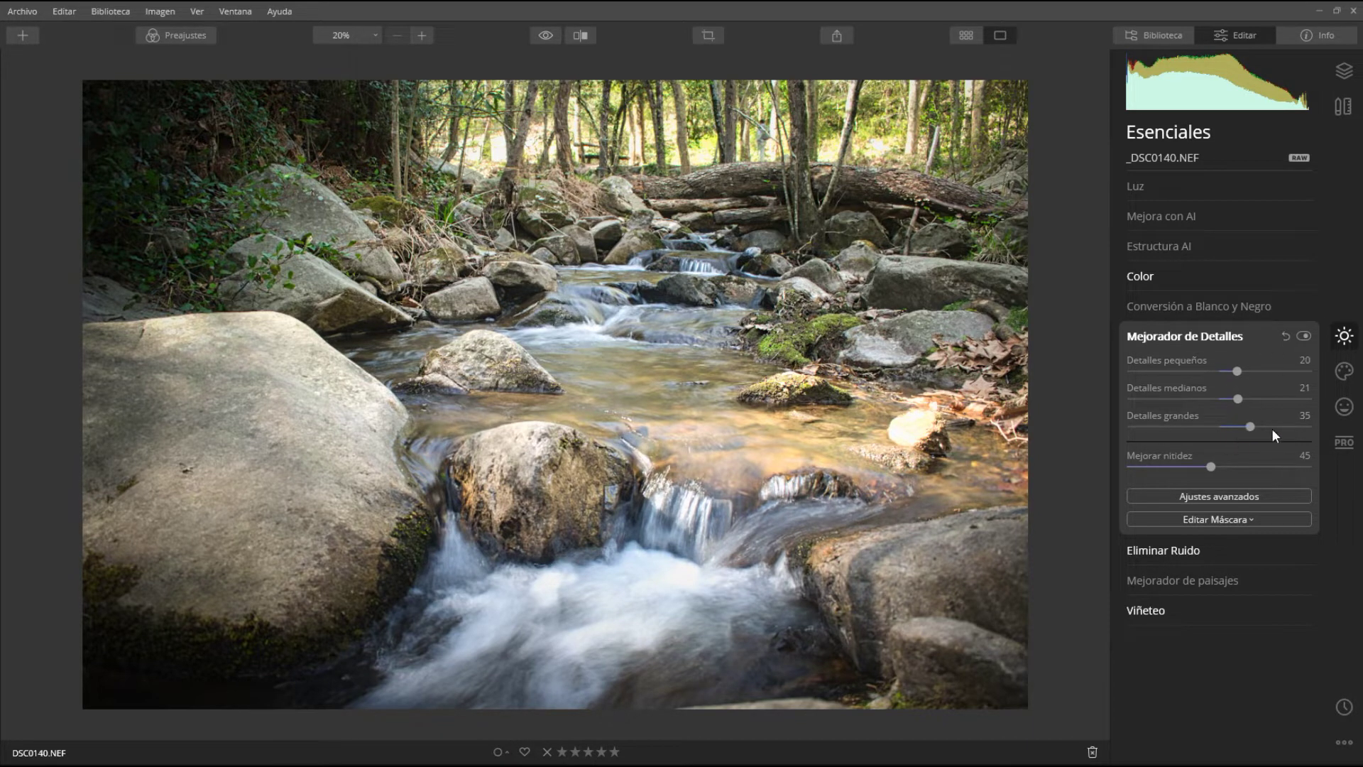
left_click(1285, 336)
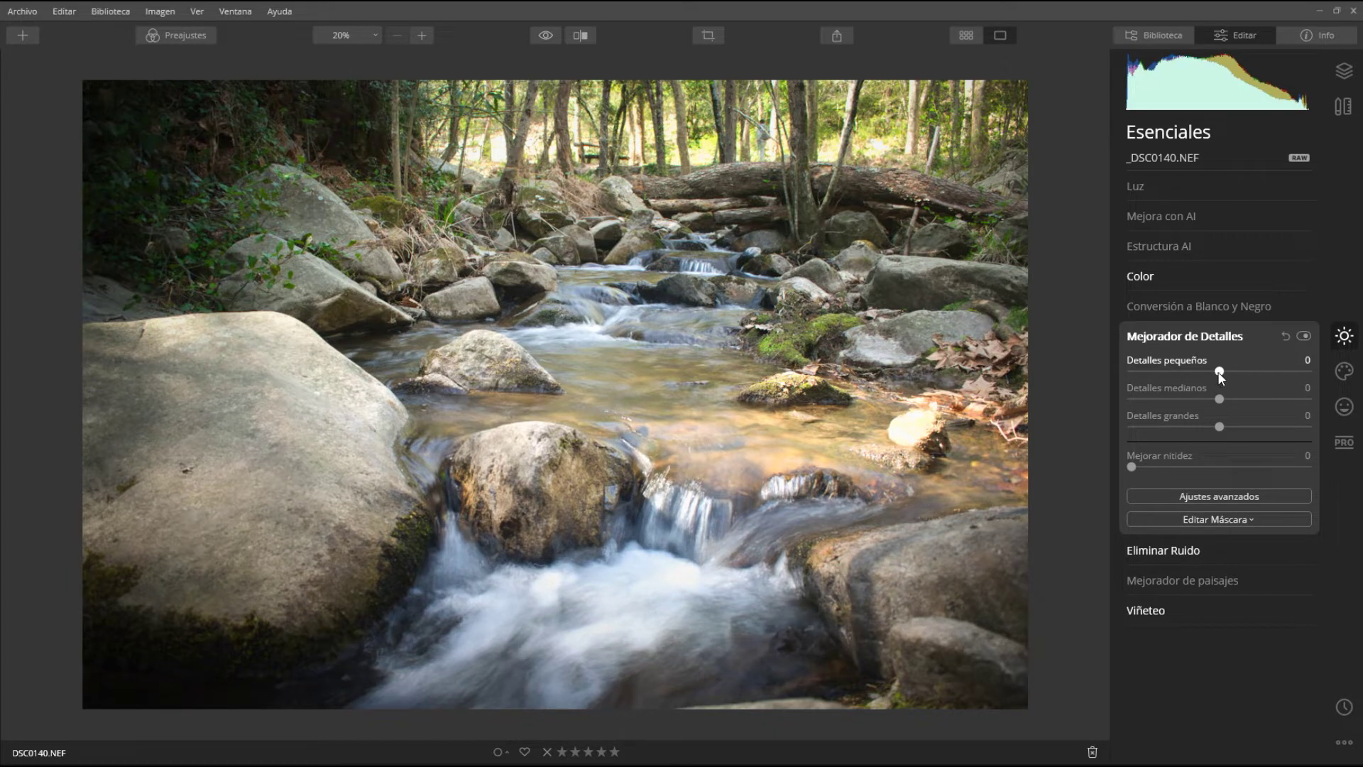
left_click_drag(1220, 371, 1229, 371)
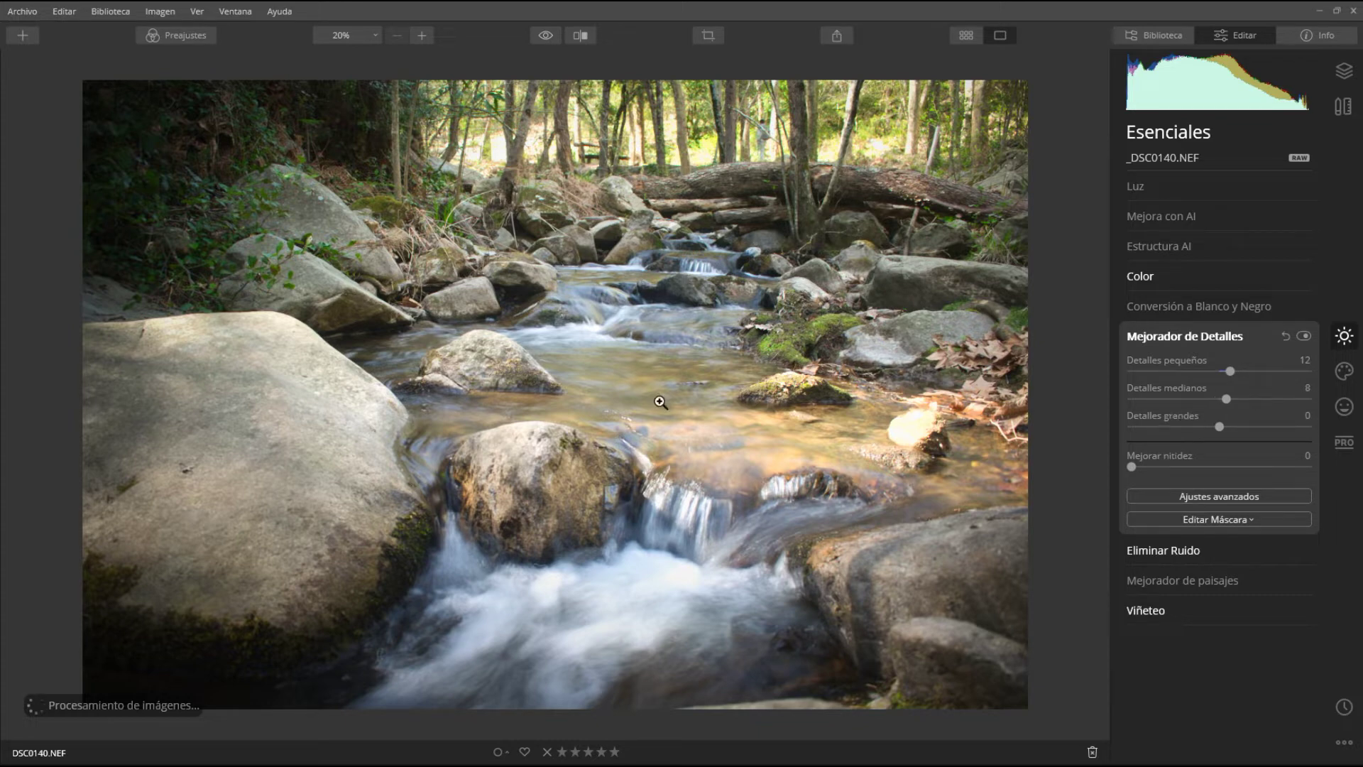
left_click_drag(1220, 399, 1223, 428)
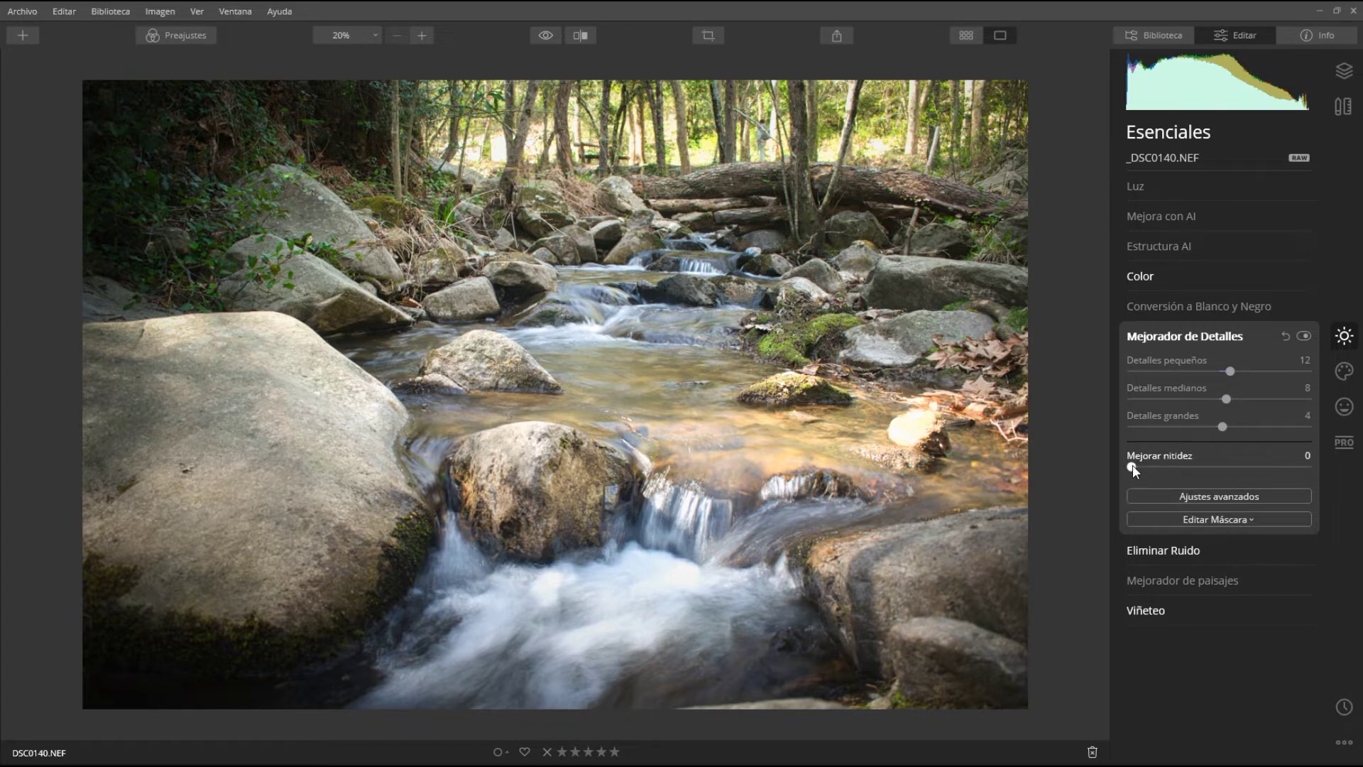
Inspect the lower rock at 100% and set Mejorar nitidez to 20, then collapse Details Enhancer.
left_click(374, 35)
left_click(355, 104)
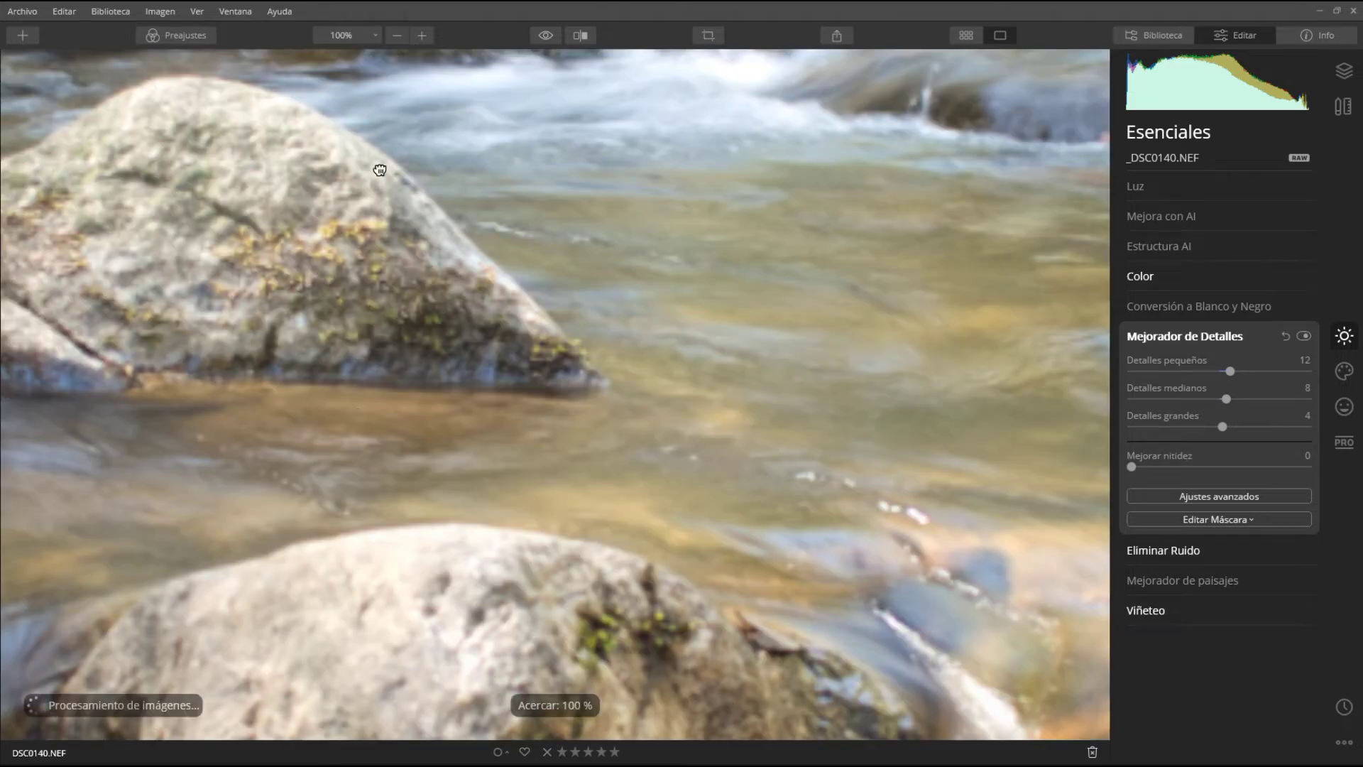
left_click_drag(423, 477, 389, 359)
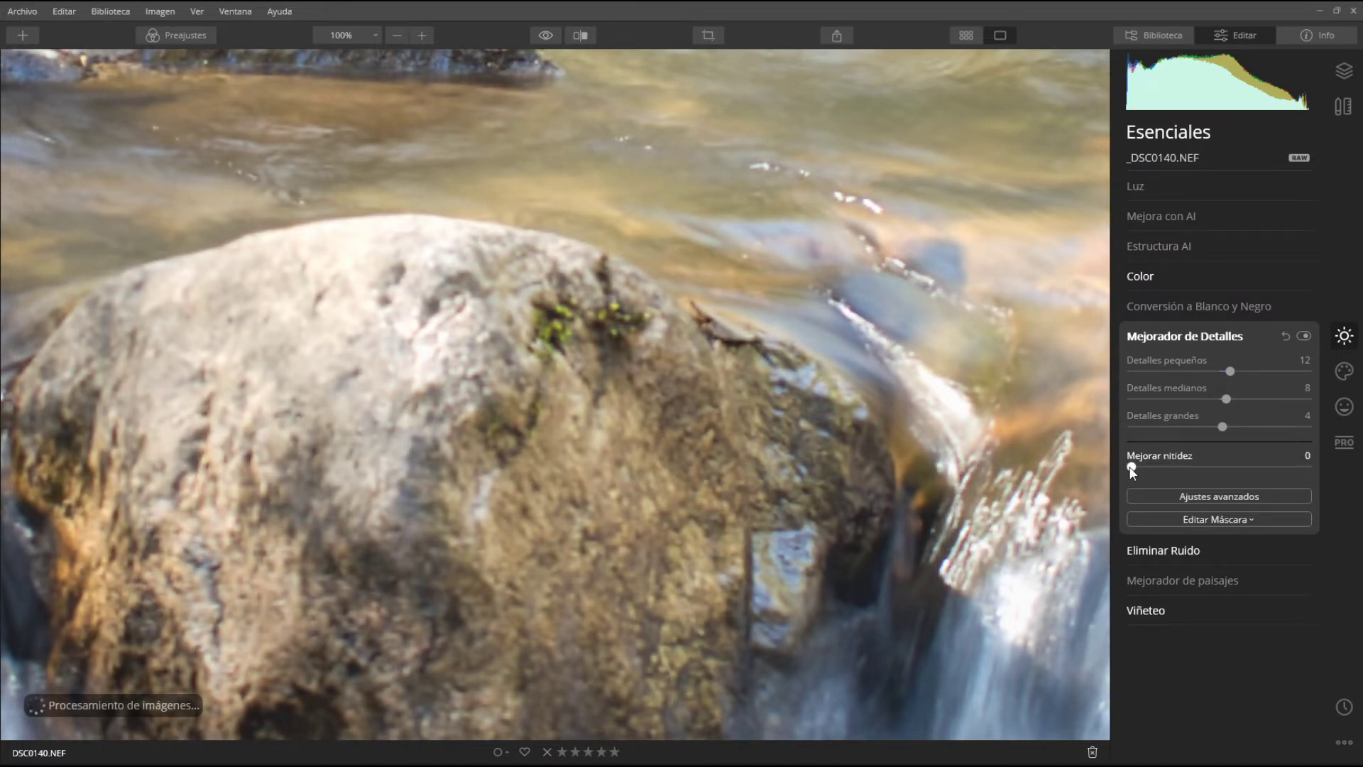
left_click_drag(1131, 467, 1164, 470)
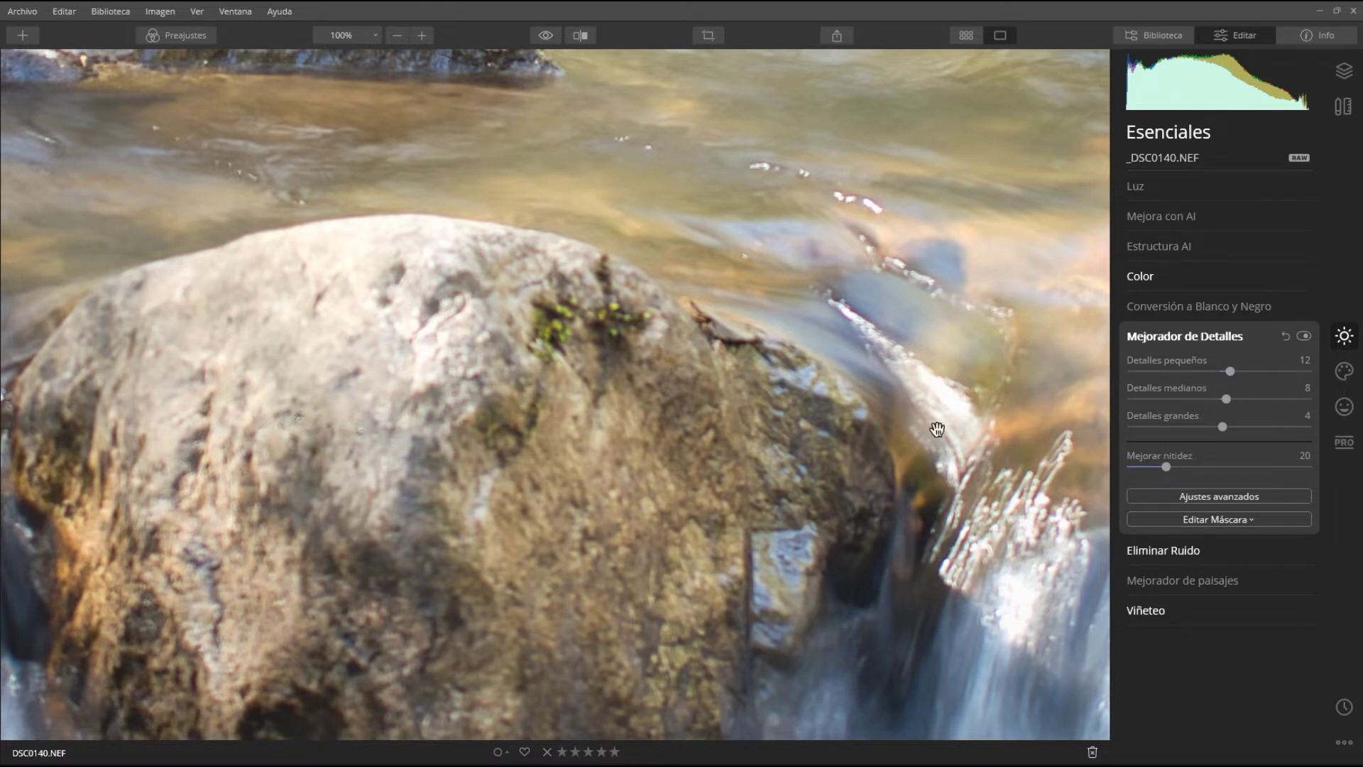
left_click(1146, 335)
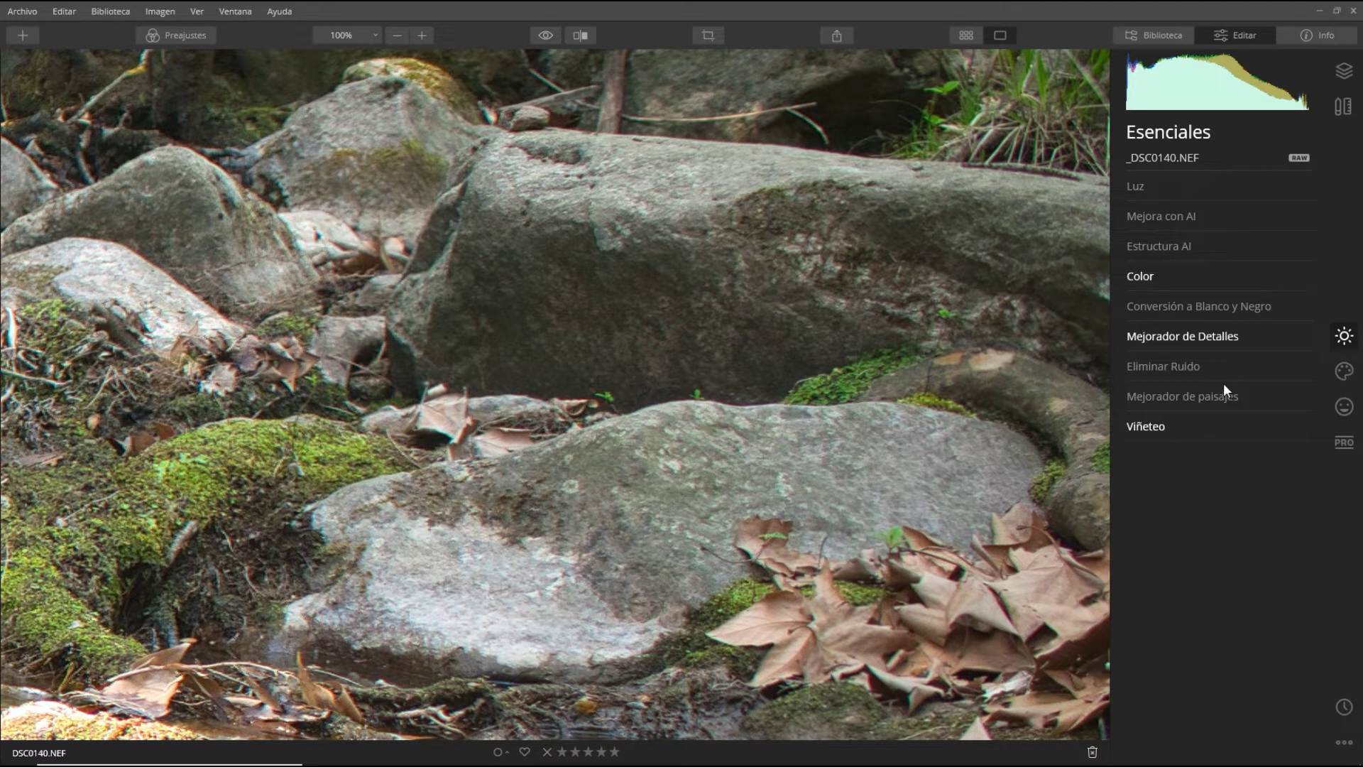
Expand Eliminar Ruido, fit the photo to screen, and show its NIKON D5300 shooting info.
left_click(1162, 367)
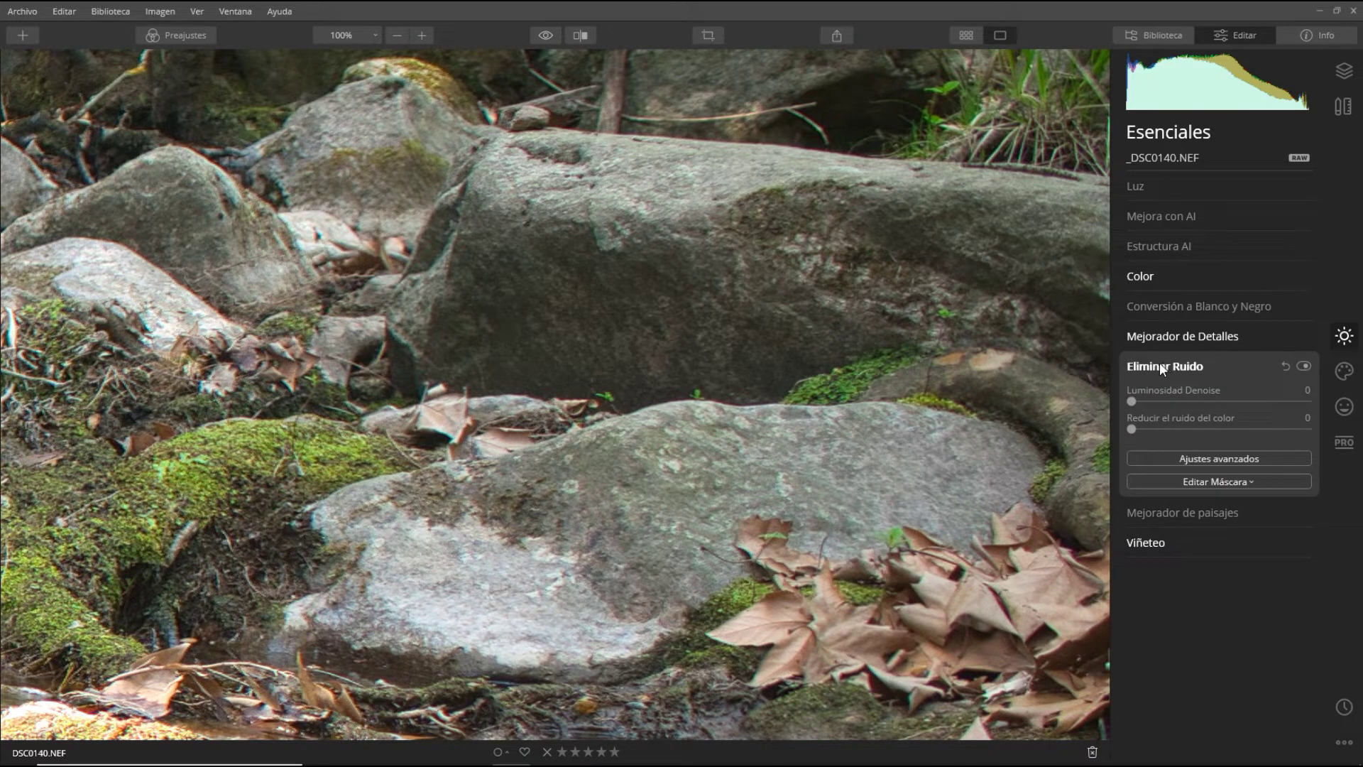
left_click(376, 35)
left_click(377, 46)
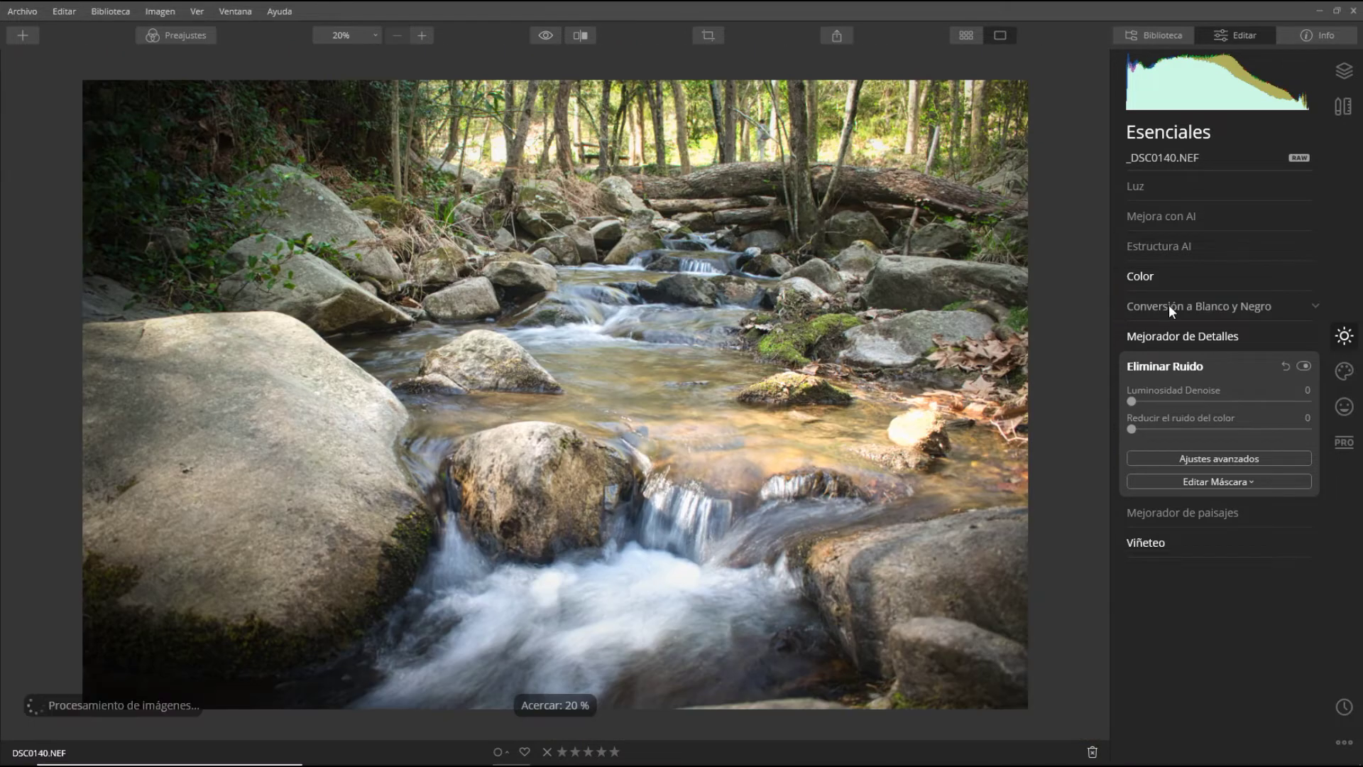
left_click(1316, 35)
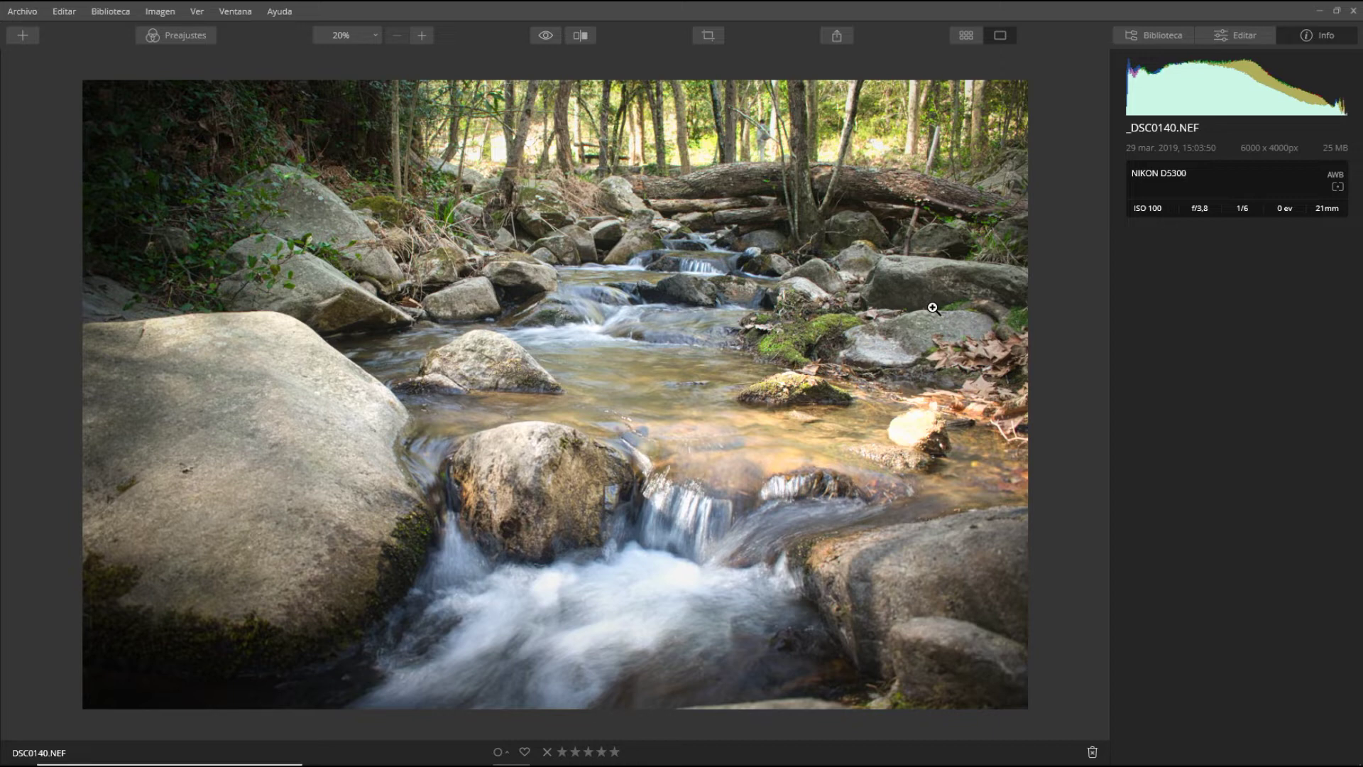
Return to Edit and zoom to 100% on the mossy rocks.
left_click(1224, 35)
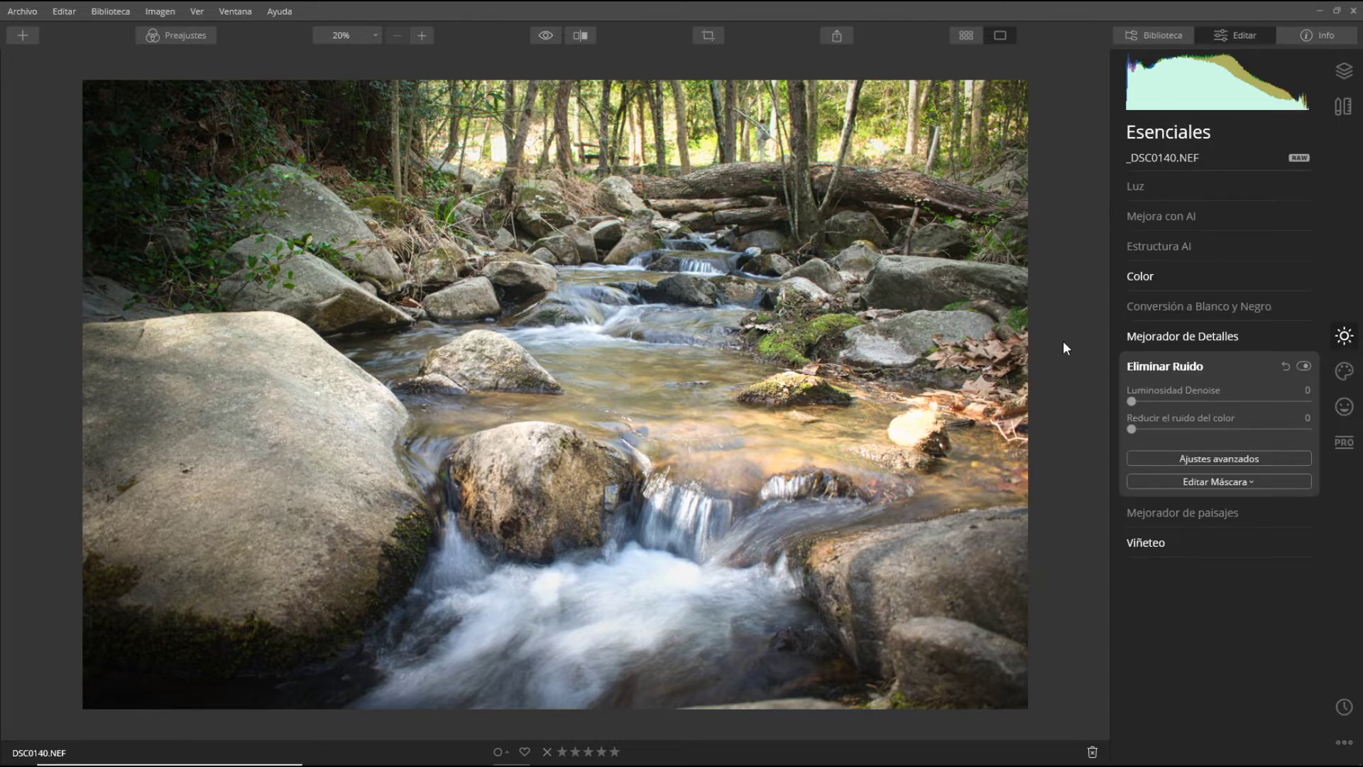
left_click(921, 298)
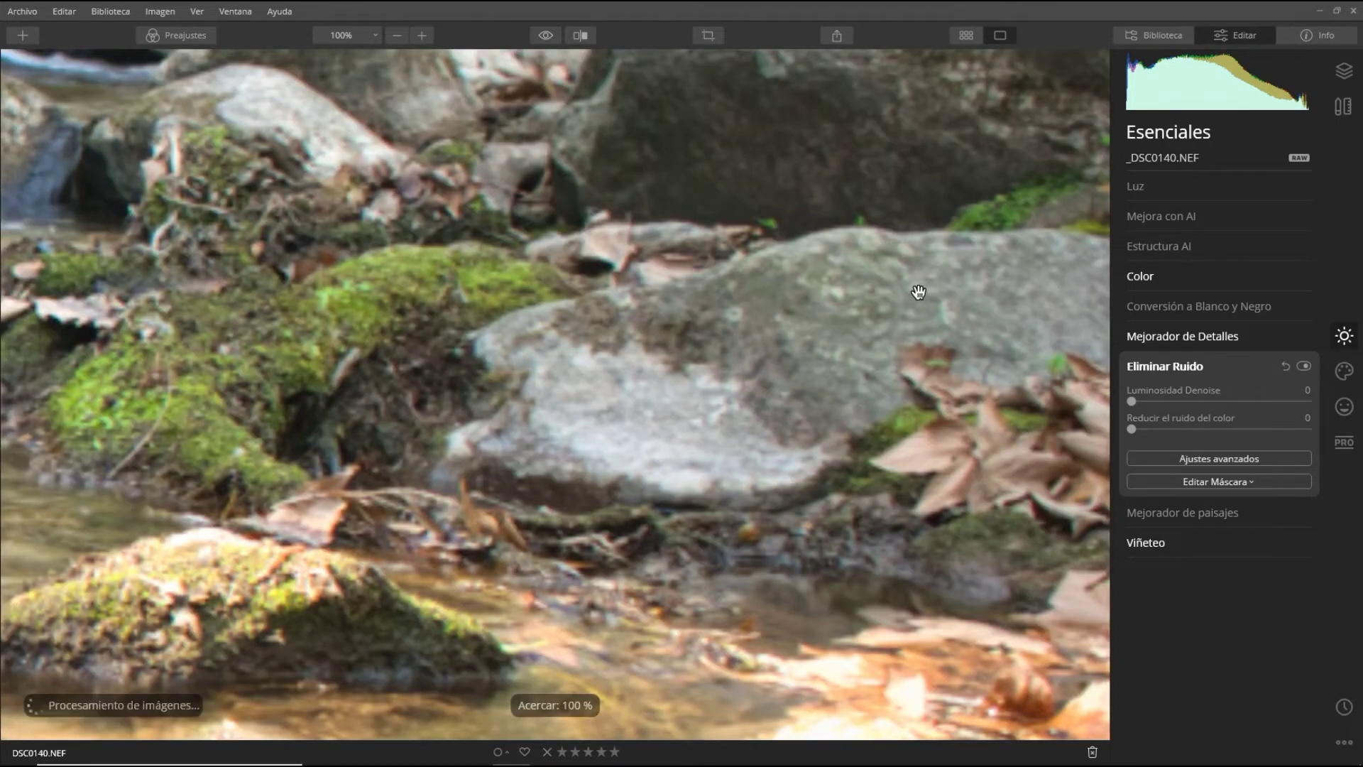
left_click_drag(812, 250, 754, 324)
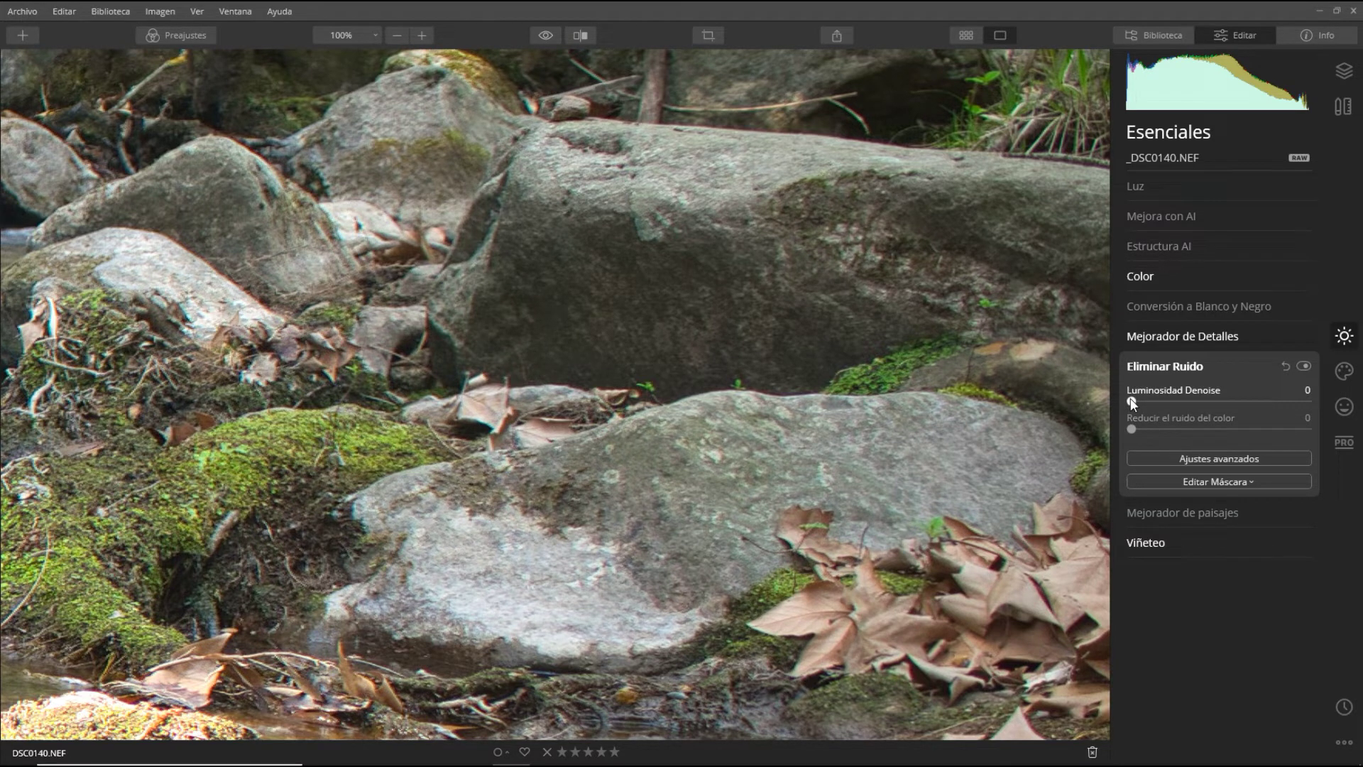
Raise Luminosidad Denoise high, compare with noise removal toggled off and on, then settle it at 45.
left_click_drag(1132, 402, 1329, 402)
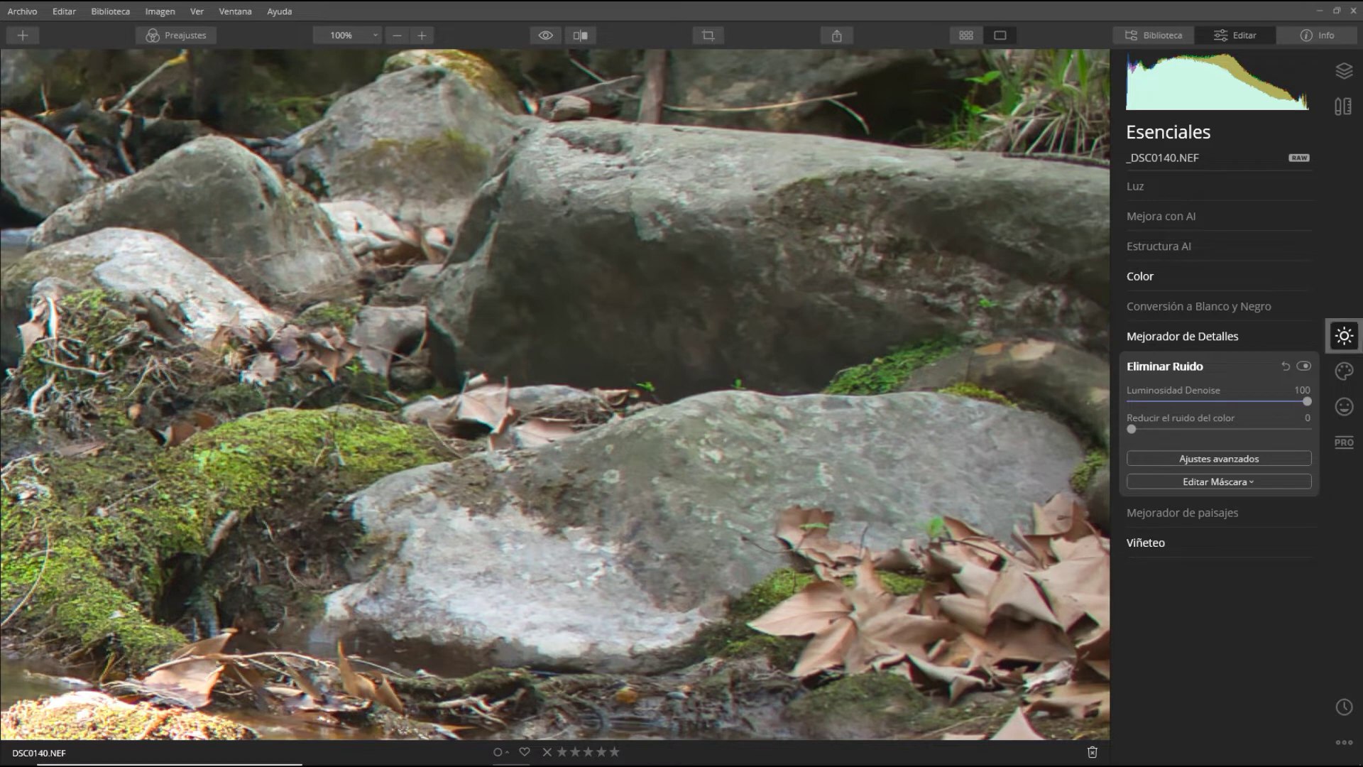
left_click(1303, 369)
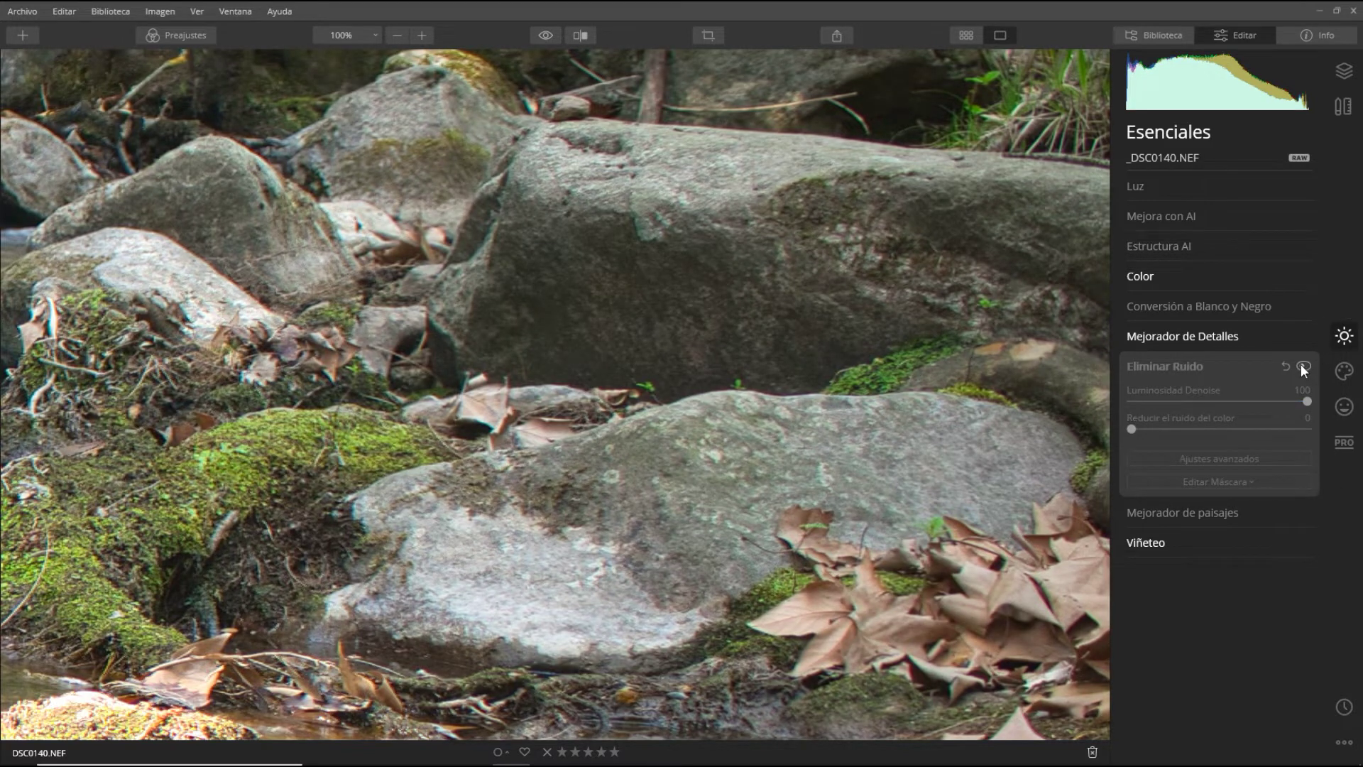
left_click(1304, 368)
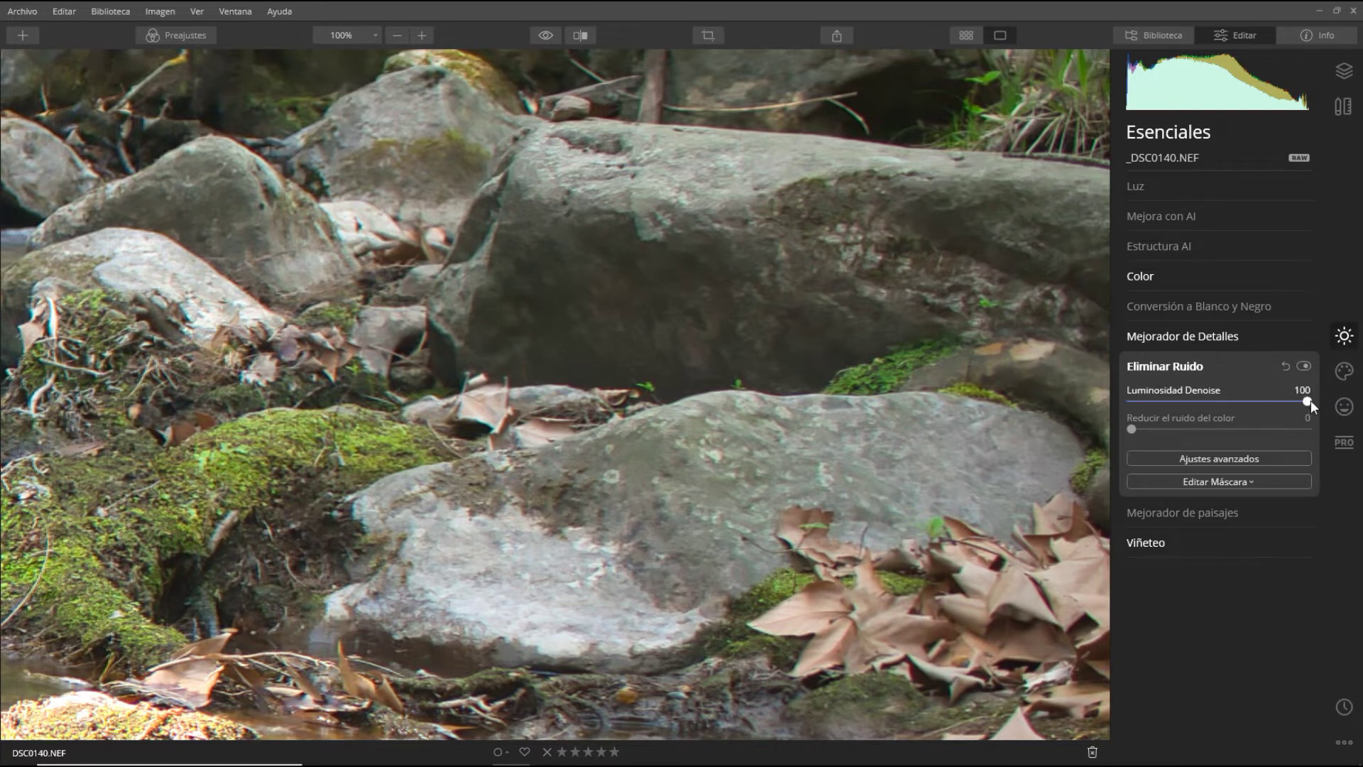
left_click_drag(1292, 402, 1218, 405)
left_click(1302, 366)
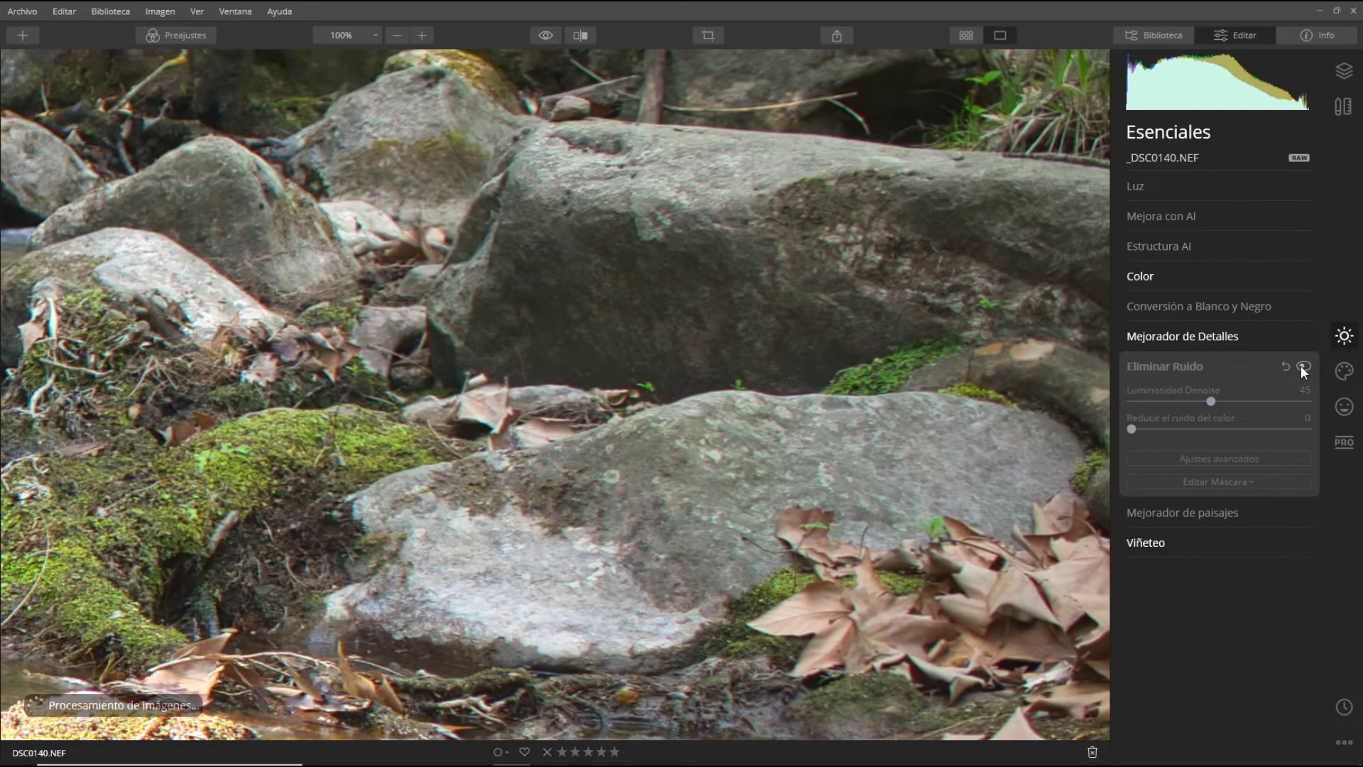
left_click(1303, 365)
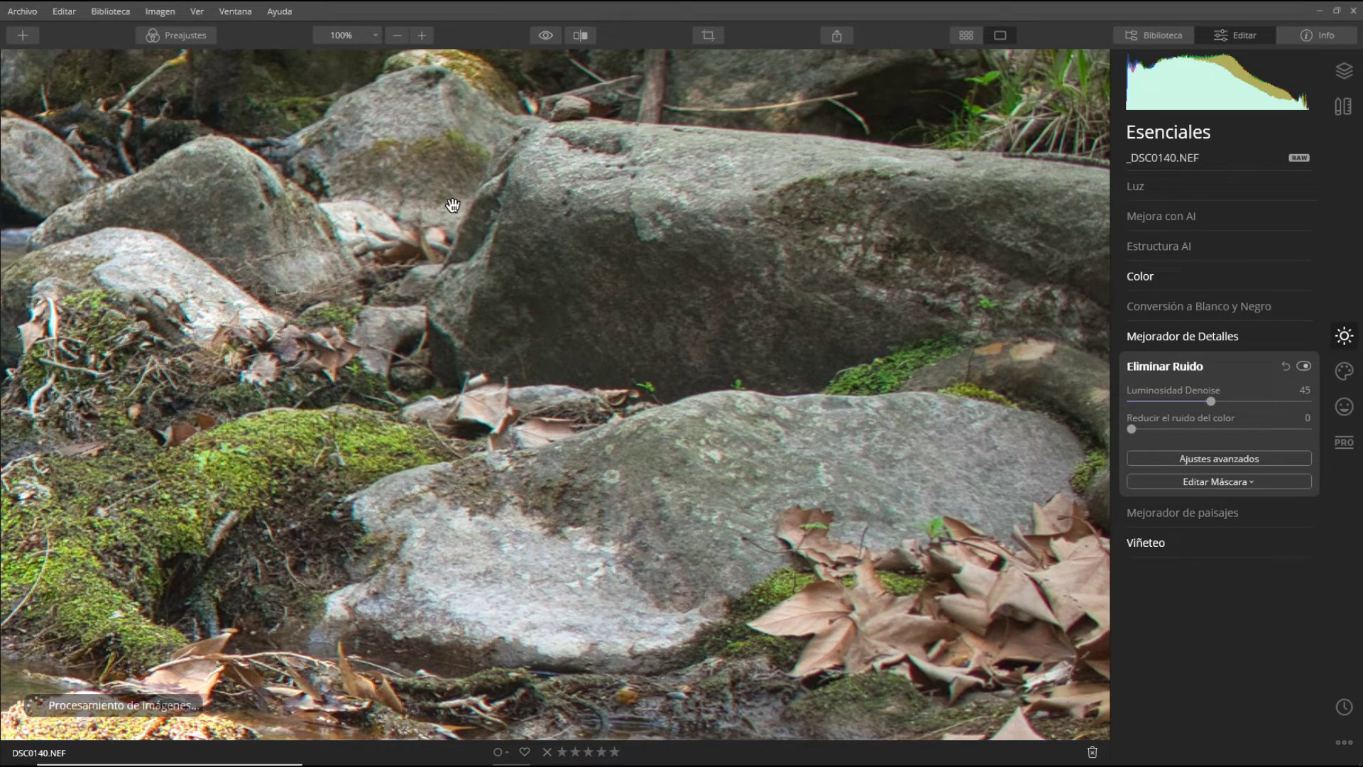
left_click(1303, 363)
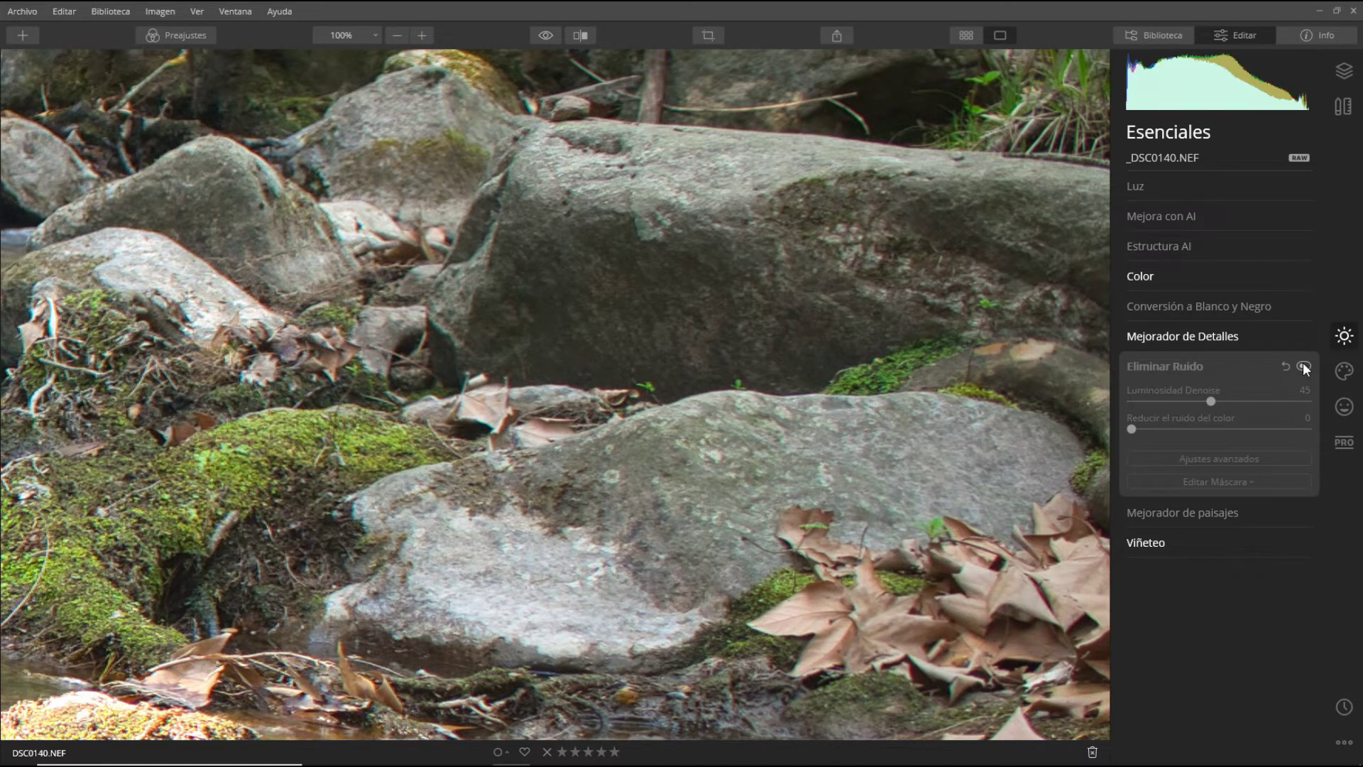
left_click(1303, 367)
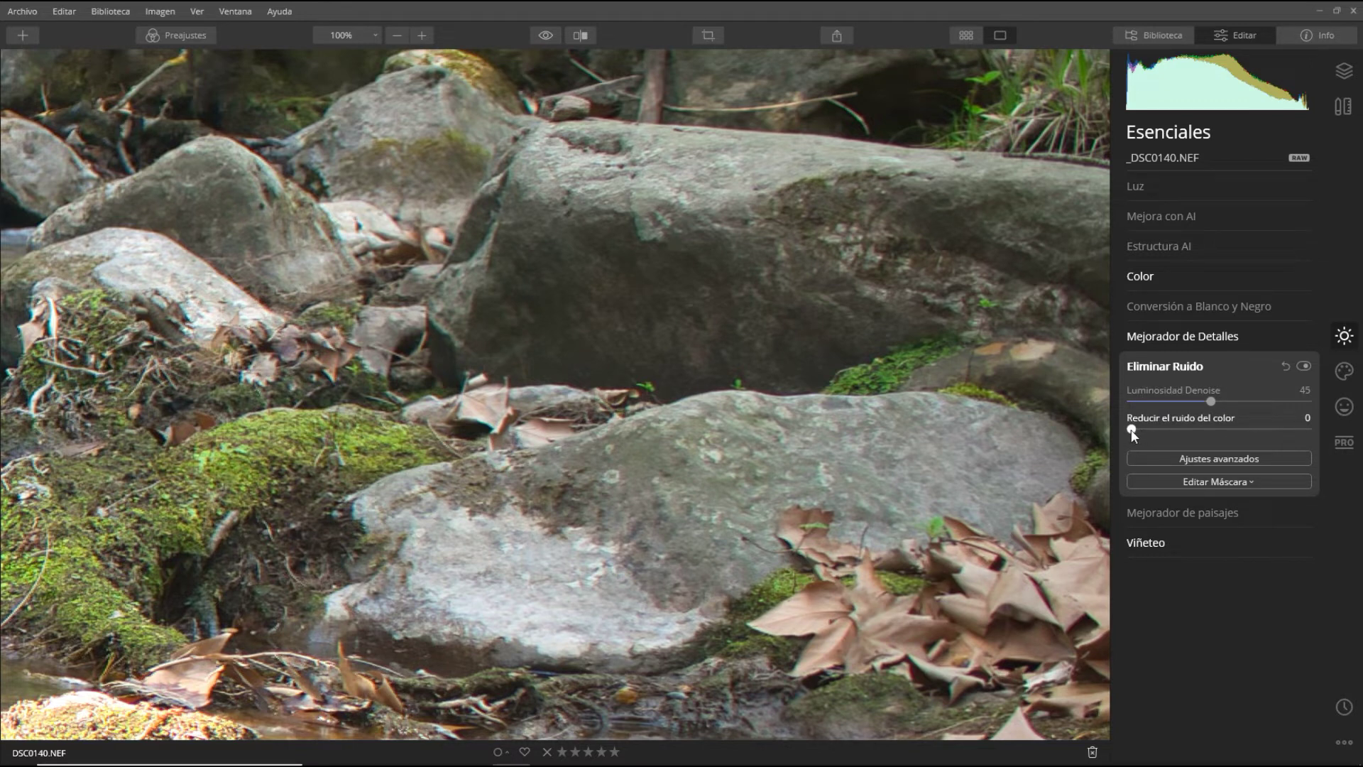
Push Reducir el ruido del color to 100, compare before/after, then lower it to 25.
left_click_drag(1155, 430, 1237, 430)
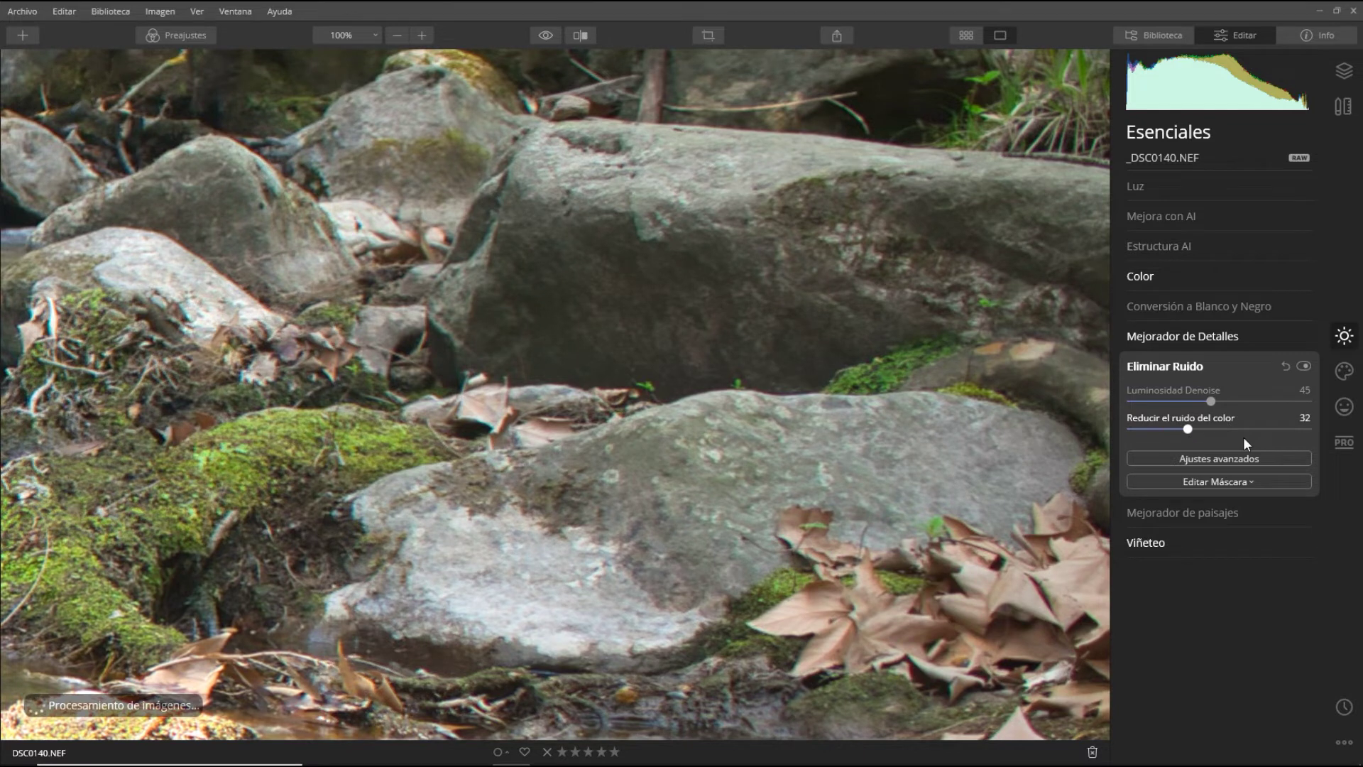
left_click_drag(1322, 437, 1323, 437)
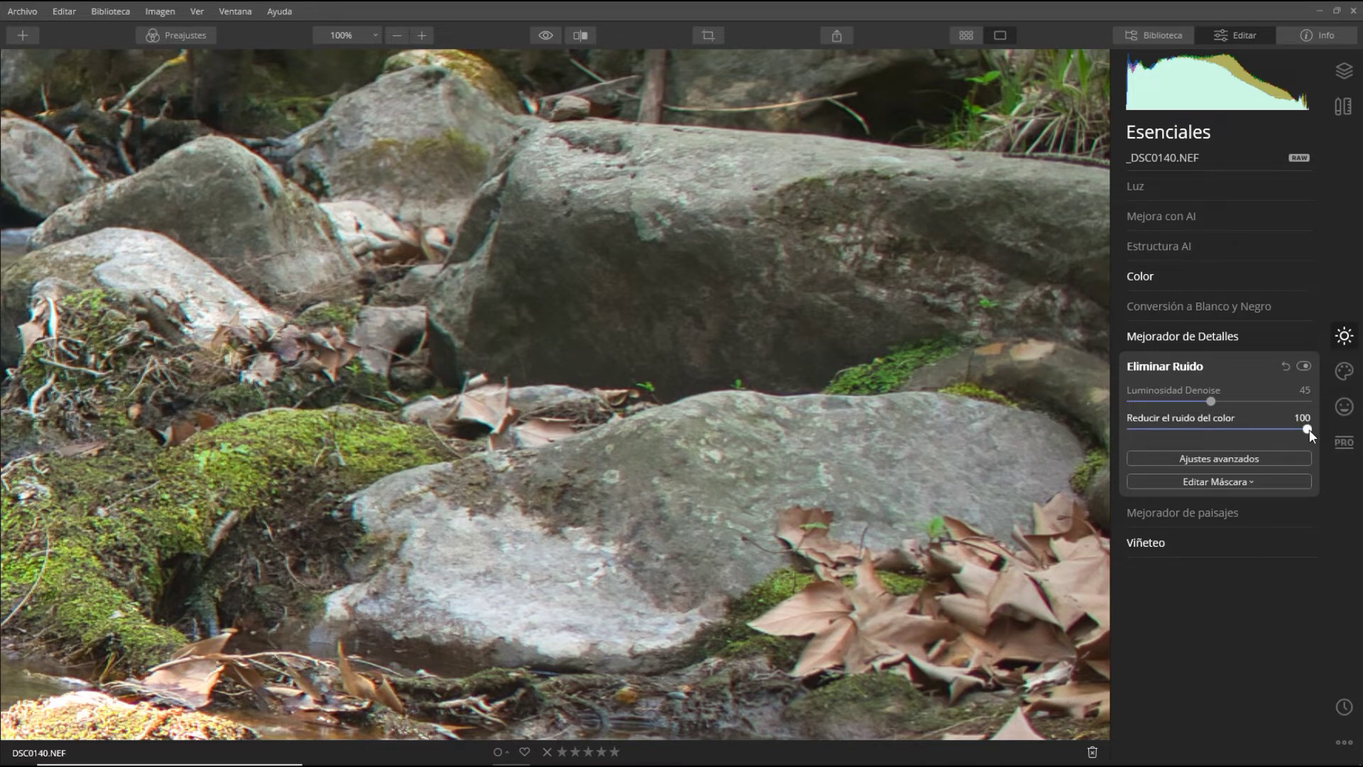
left_click(1303, 366)
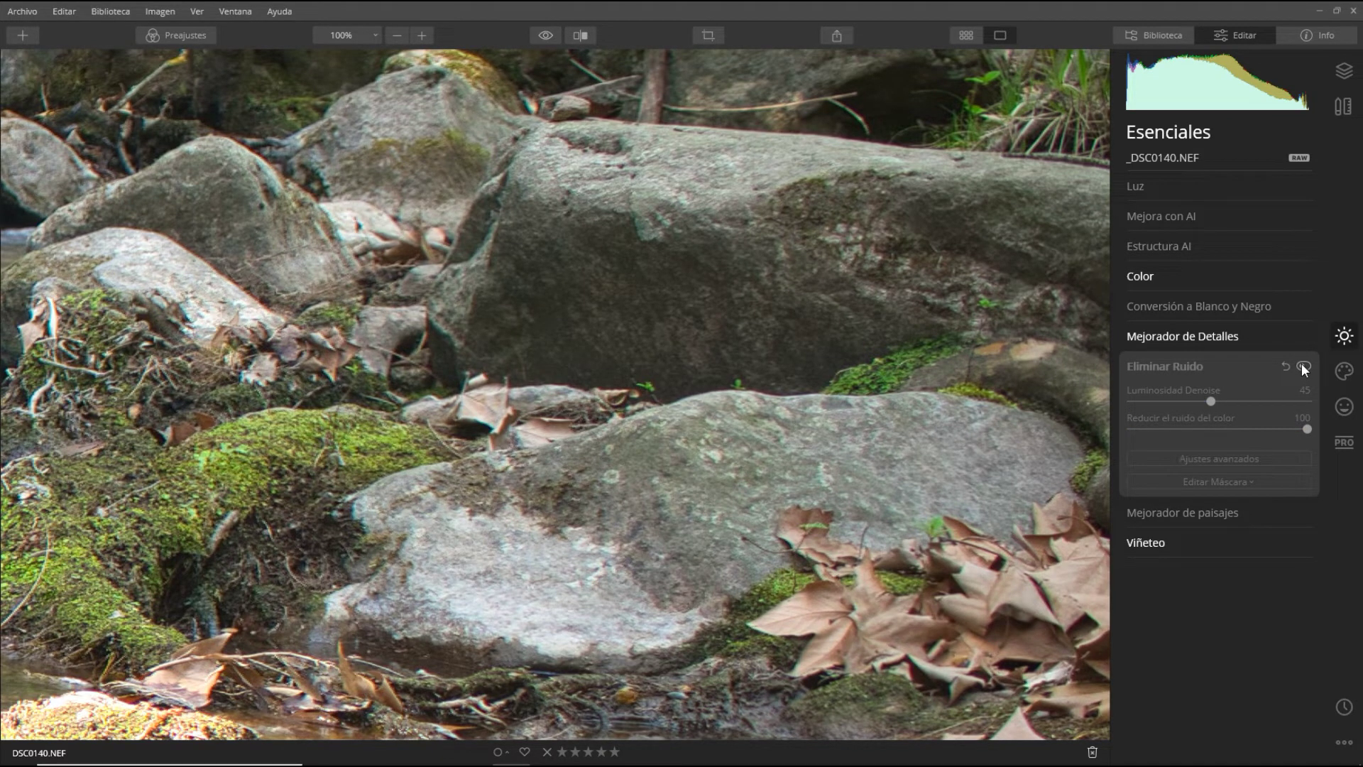
left_click(1303, 365)
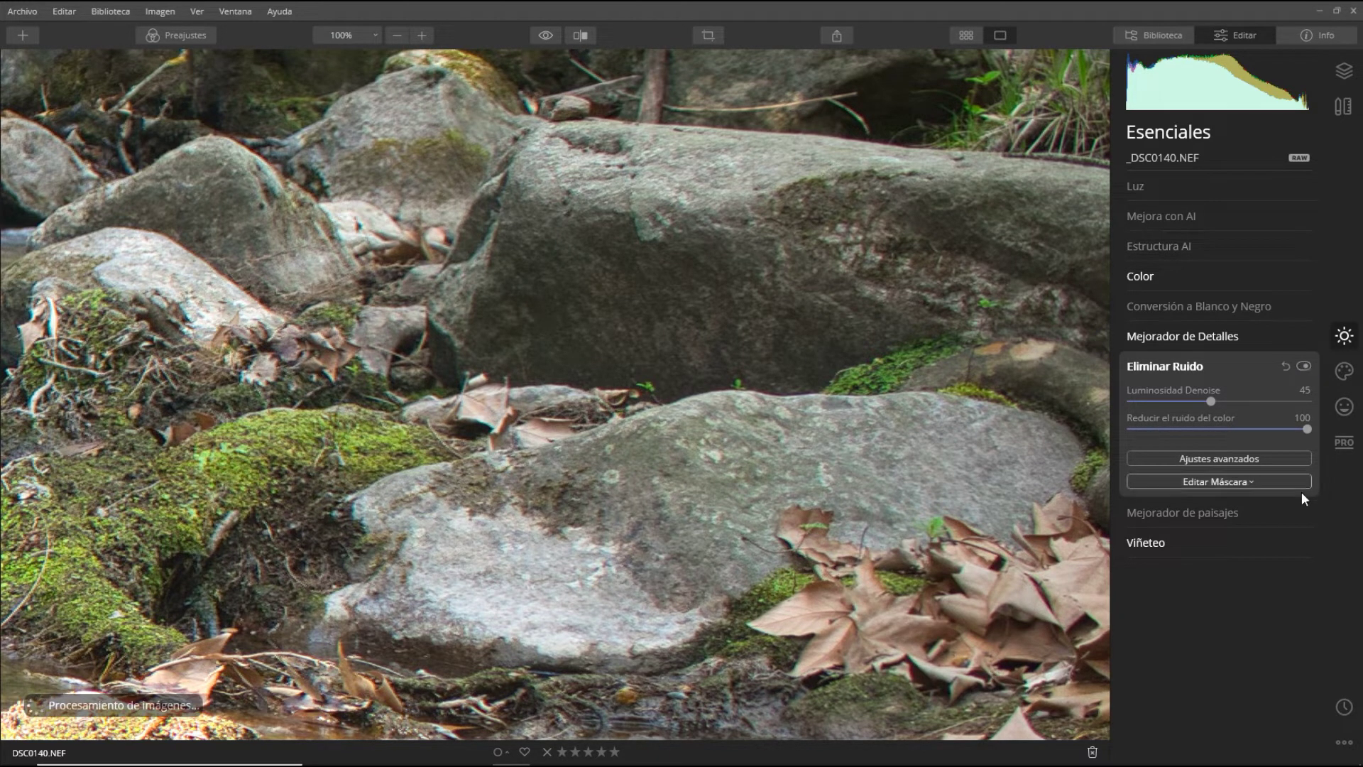
left_click_drag(1308, 428, 1175, 432)
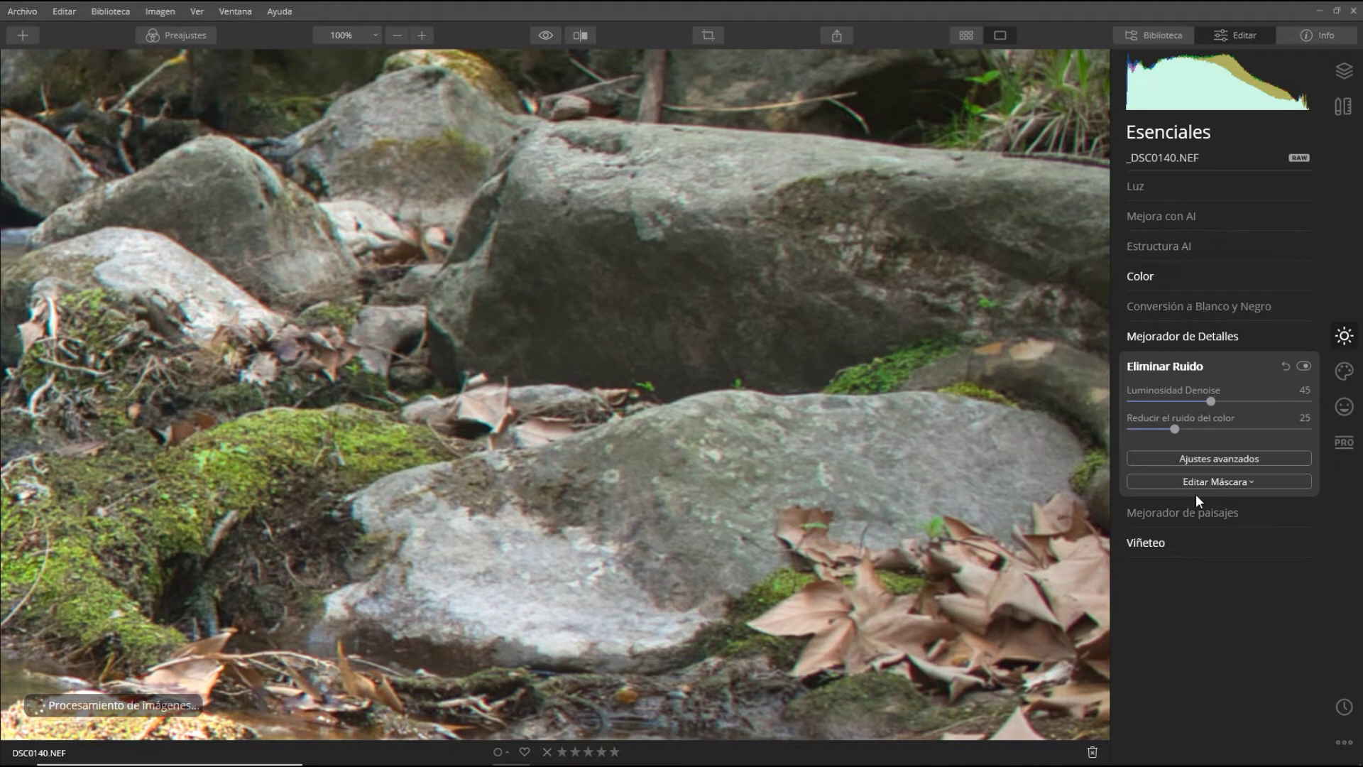
Reveal advanced noise settings, drop Potenciador to 0, then reset Eliminar Ruido to defaults.
left_click(1195, 458)
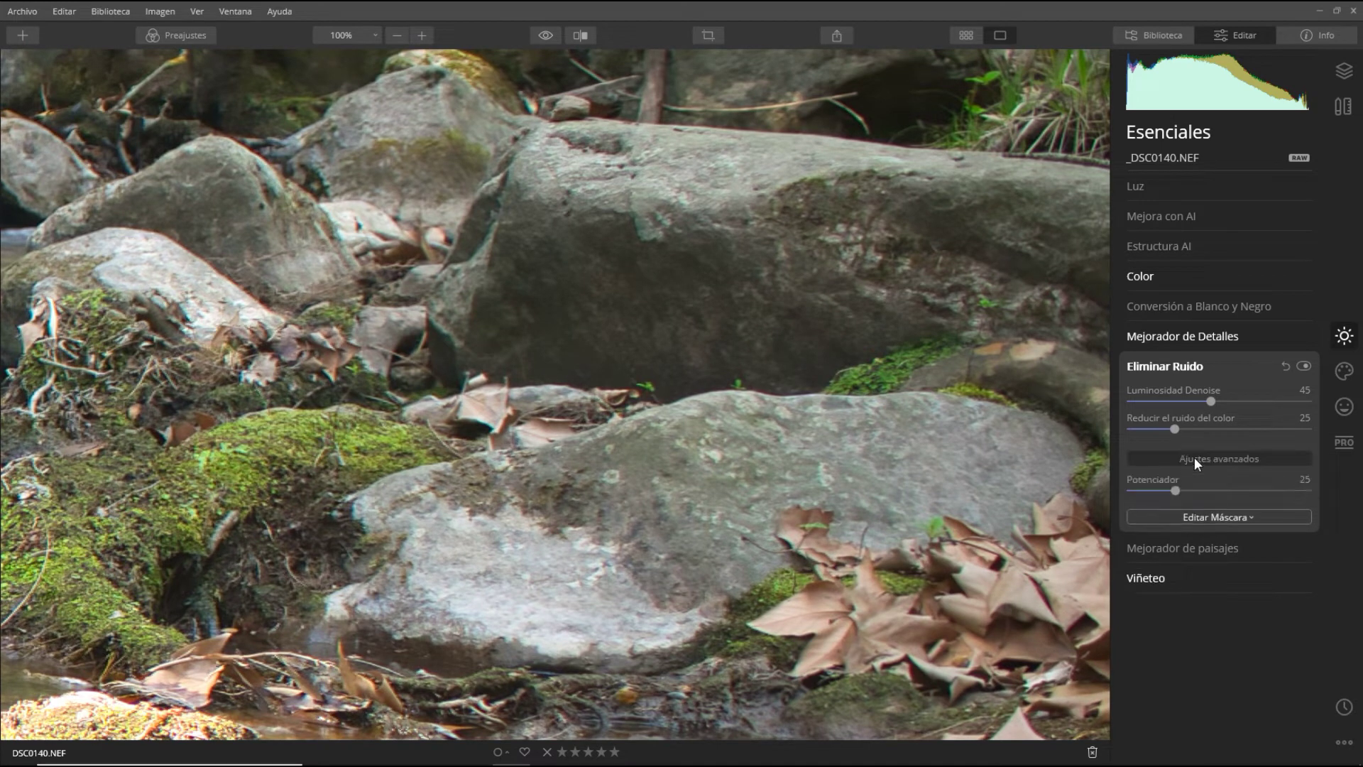
left_click(1176, 491)
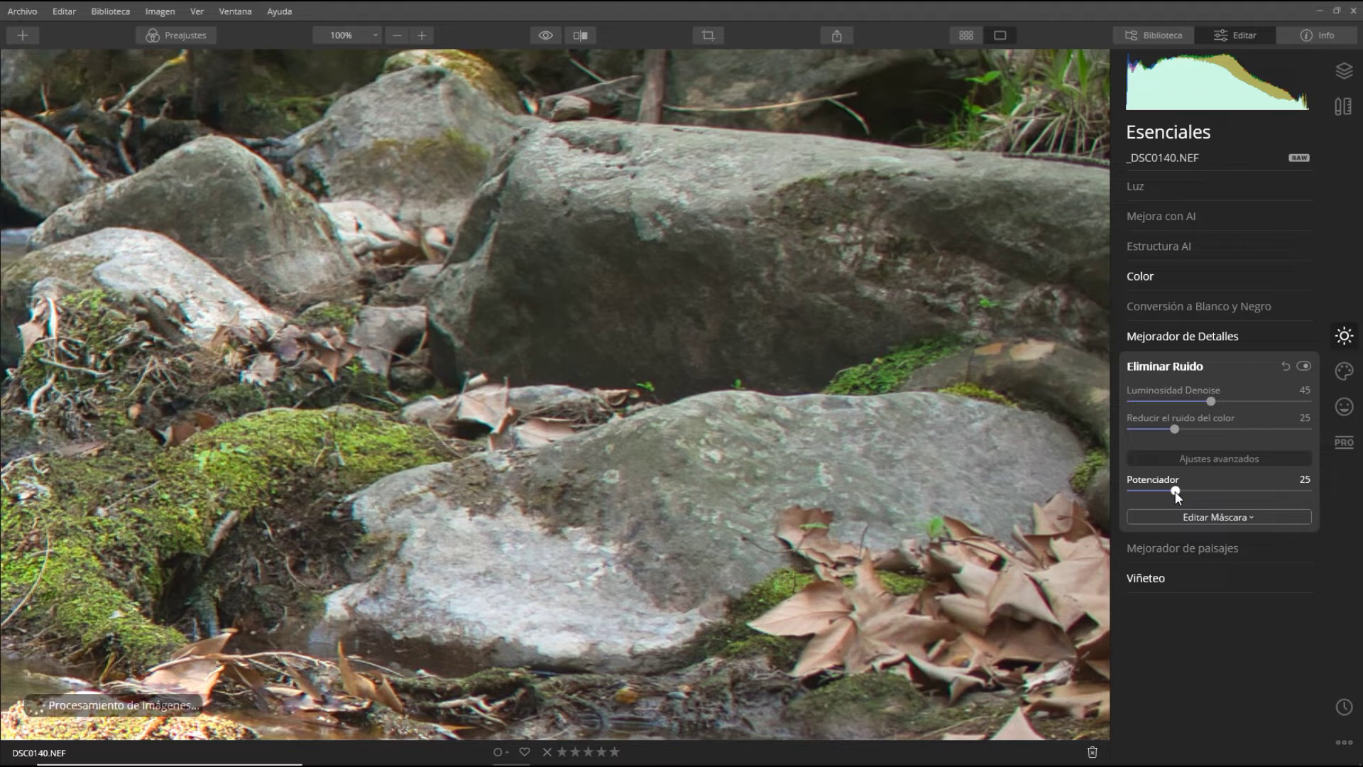
left_click_drag(1176, 491, 1143, 492)
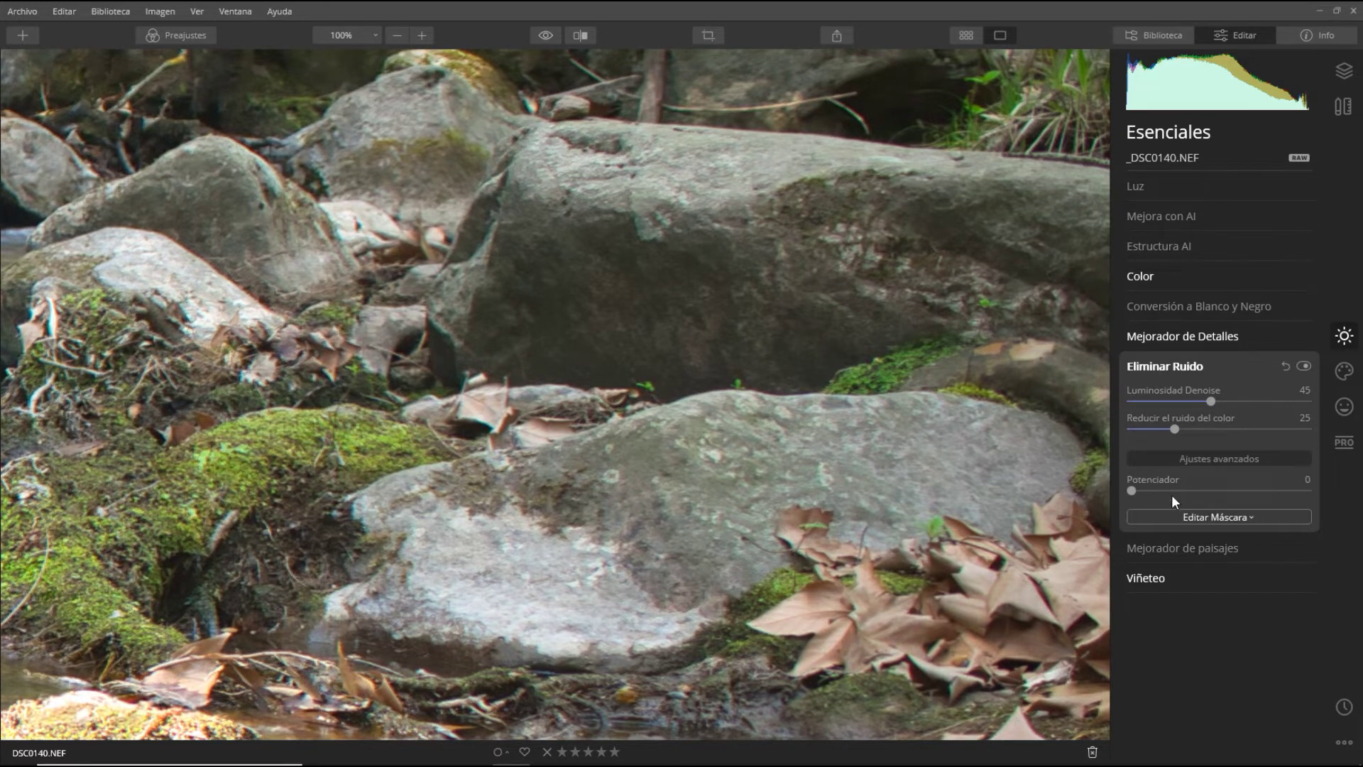
left_click(1286, 366)
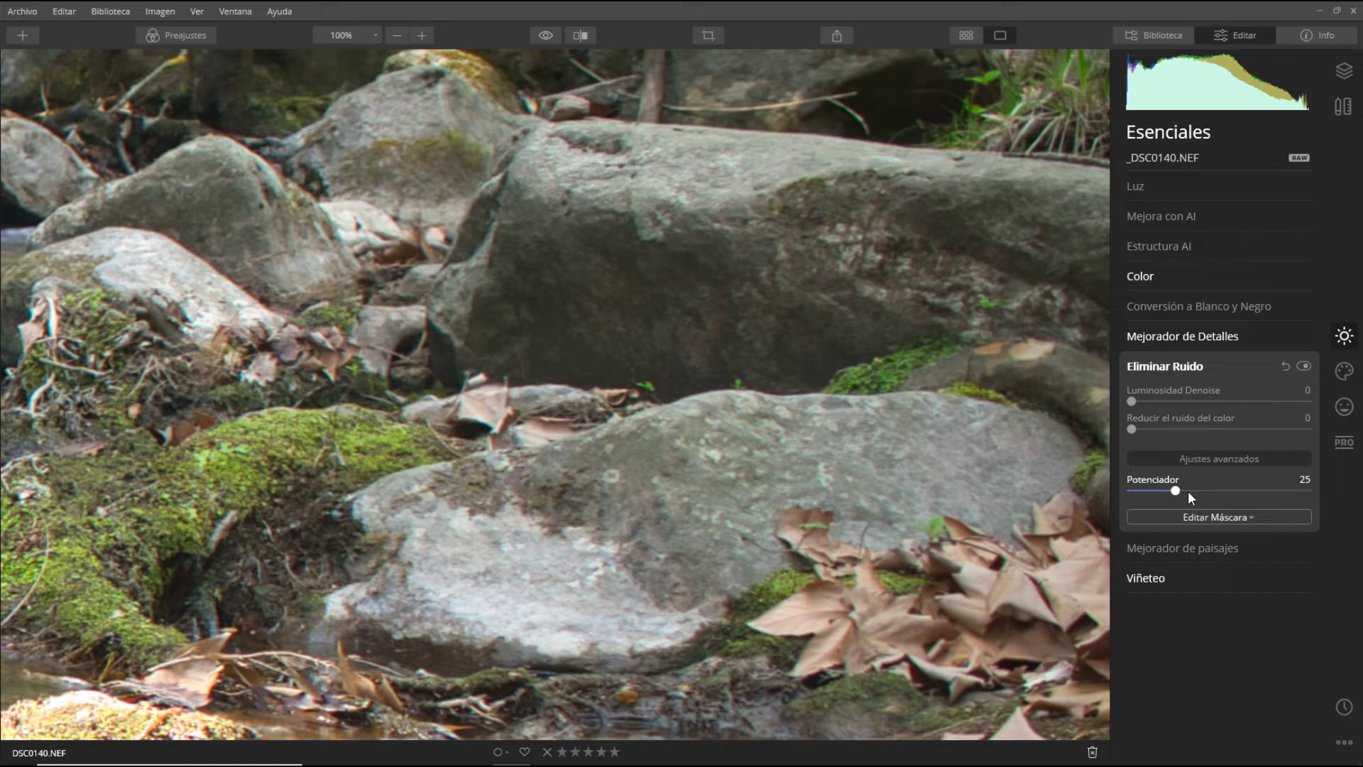
Set Luminosidad Denoise 50 and color noise 25, compare, and restore Potenciador to 25.
left_click_drag(1135, 402, 1220, 408)
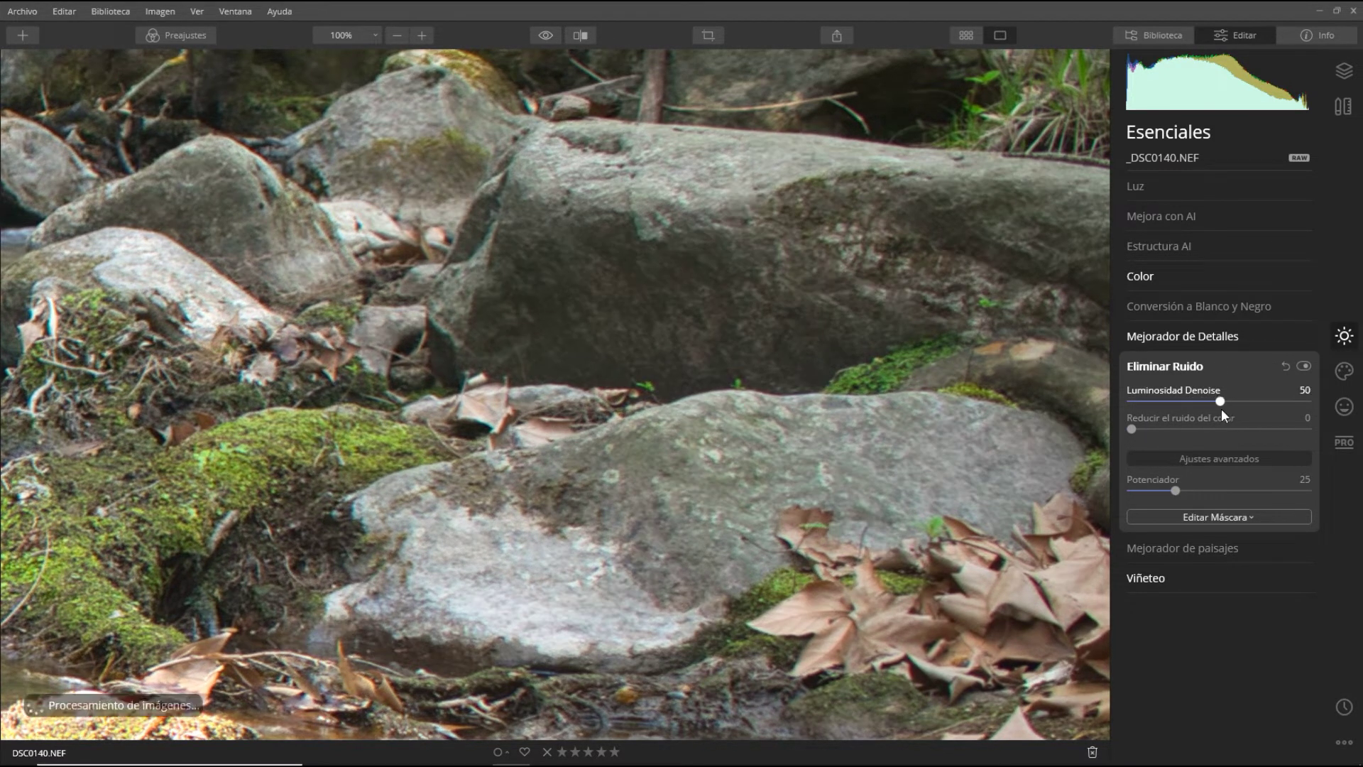
left_click(1157, 431)
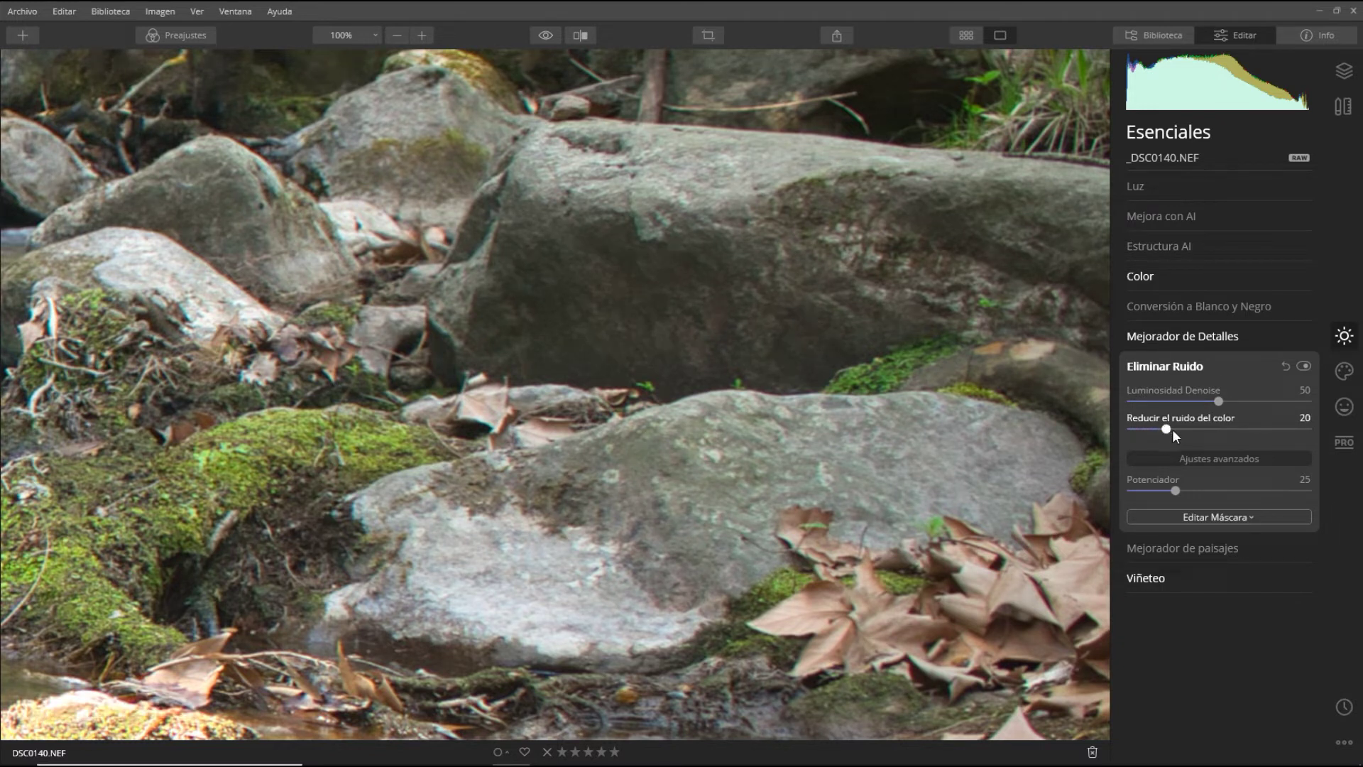
left_click_drag(1178, 432, 1176, 432)
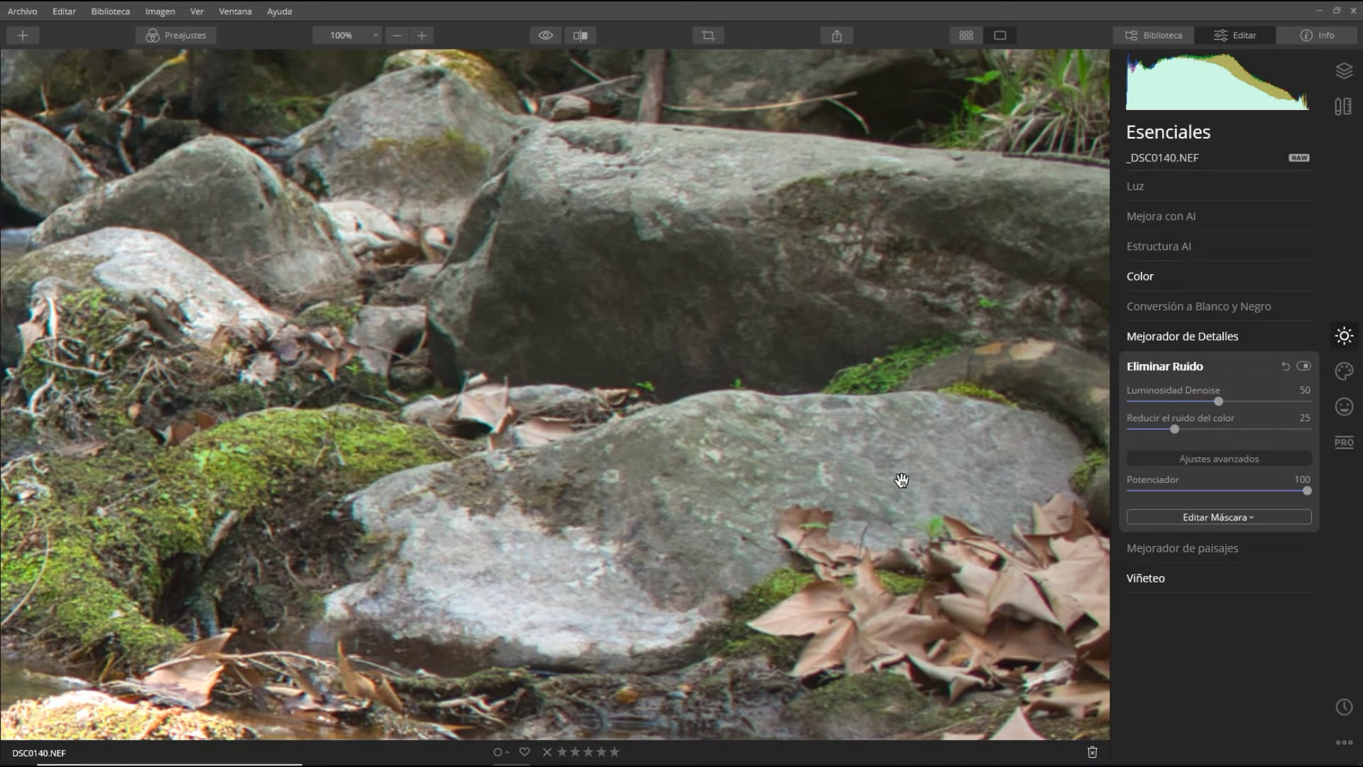
left_click(1304, 366)
left_click(1304, 366)
double_click(1308, 491)
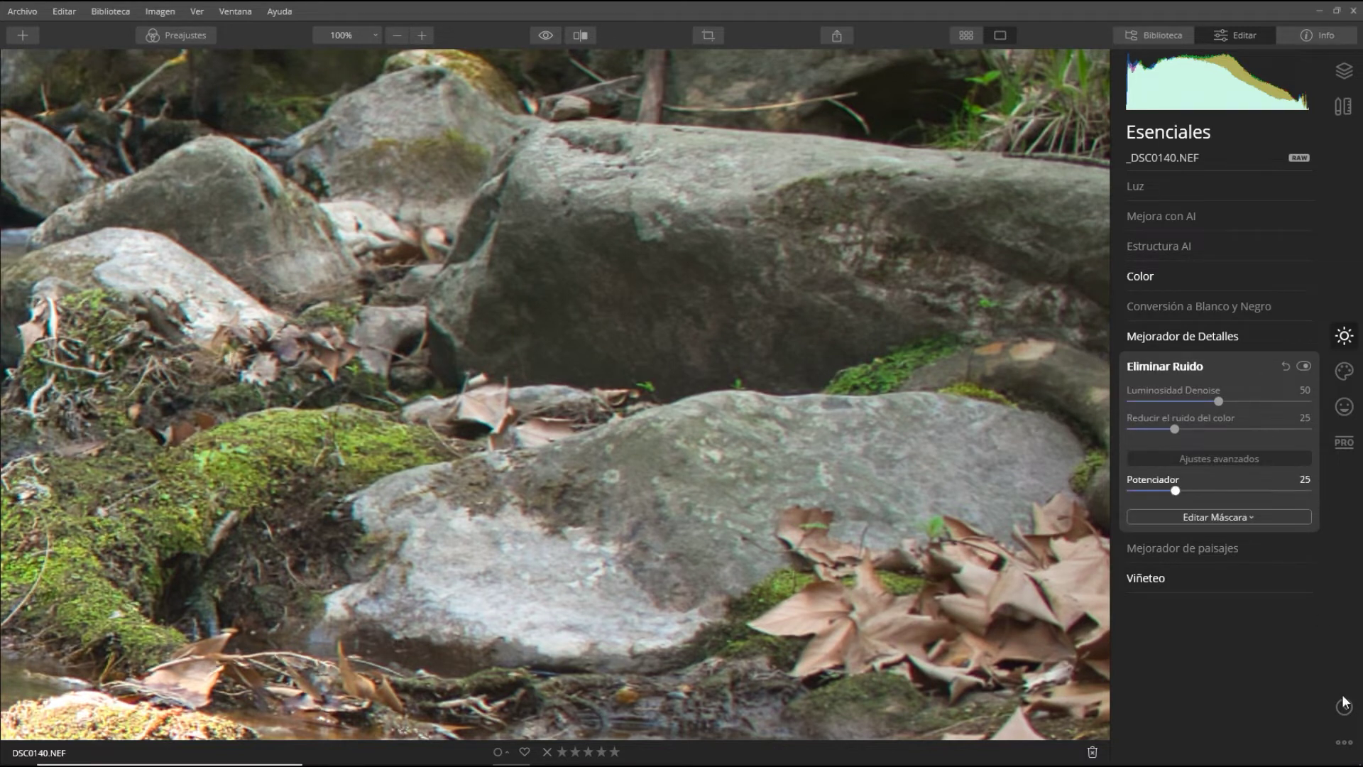
Fit the photo to the window and expand Mejorador de paisajes, folding away Eliminar Ruido.
left_click(1158, 377)
key("ctrl+0")
mouse_move(1182, 396)
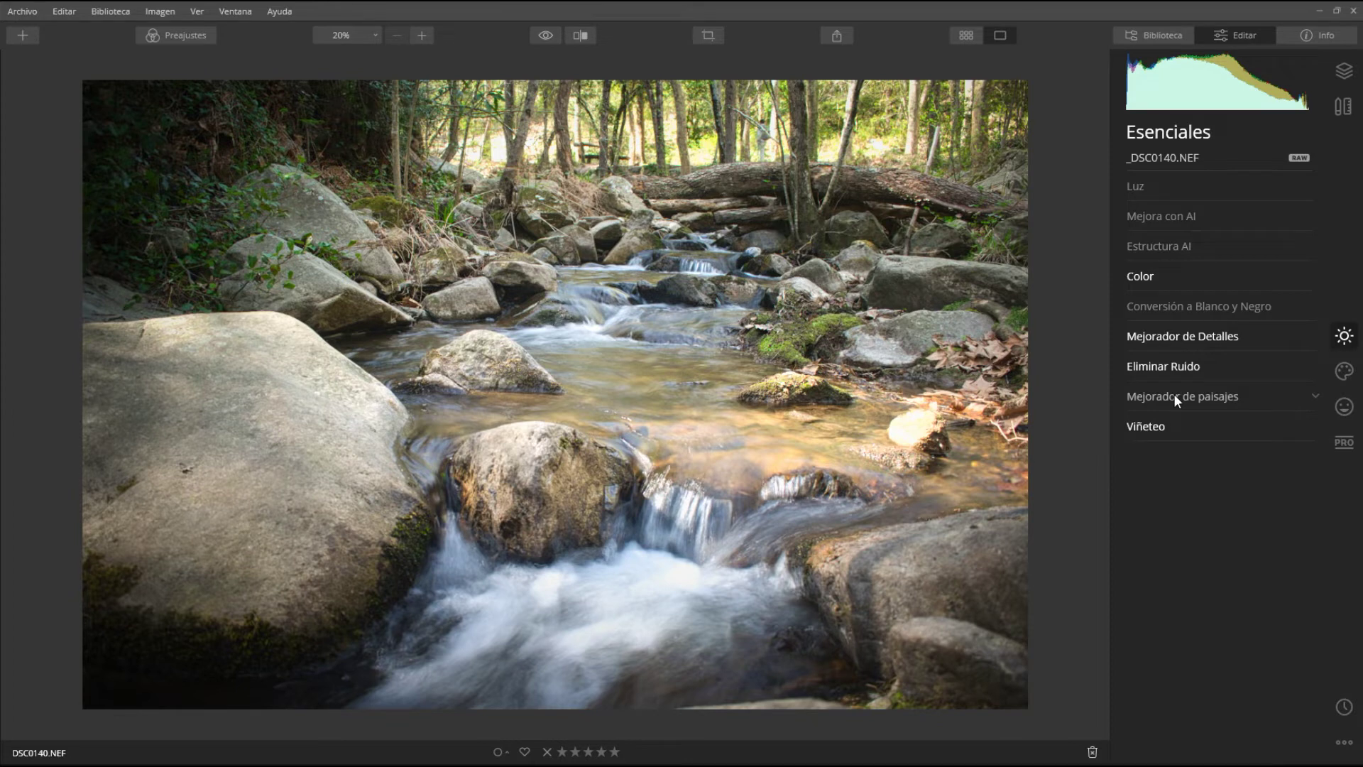
left_click(1174, 396)
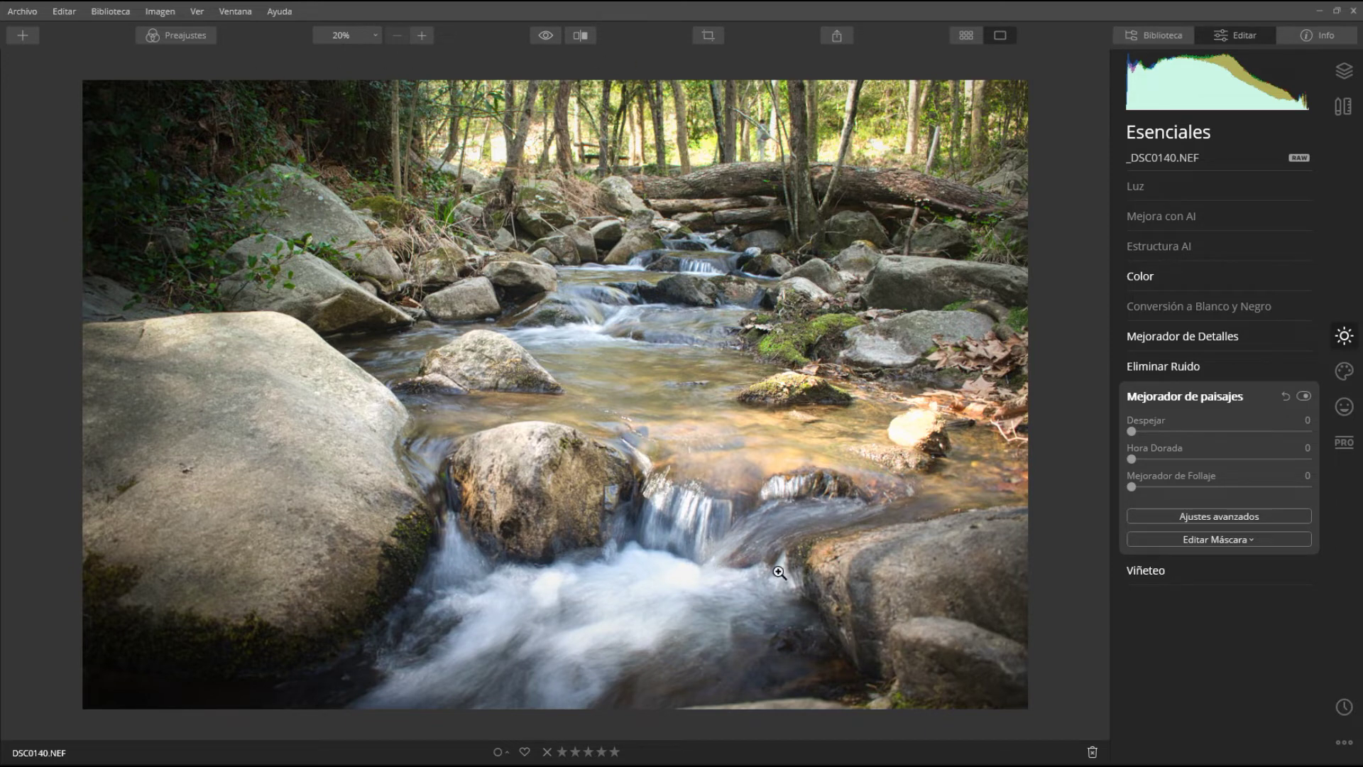
Test Despejar haze clearing at values from 33 up to 100, then settle it at 20.
left_click(1131, 432)
left_click_drag(1132, 432, 1190, 432)
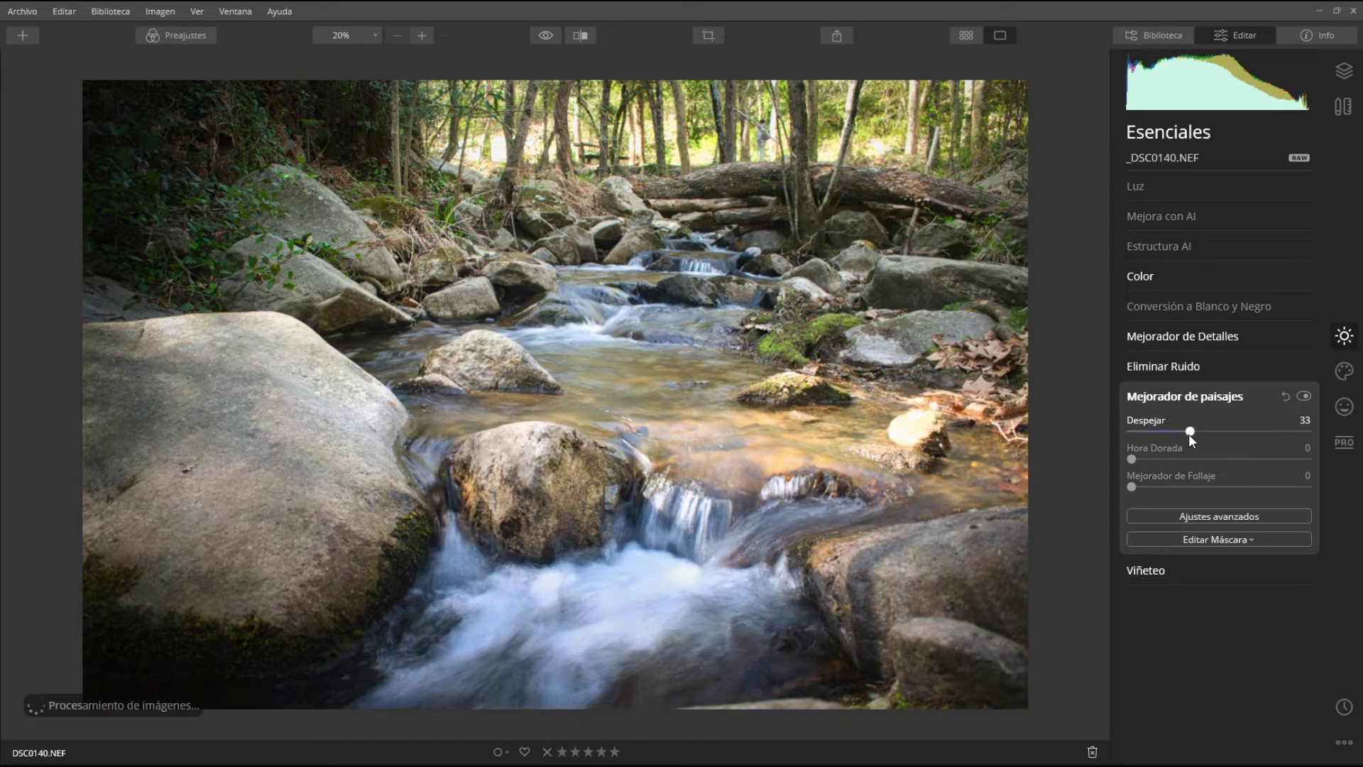
left_click_drag(1190, 432, 1199, 432)
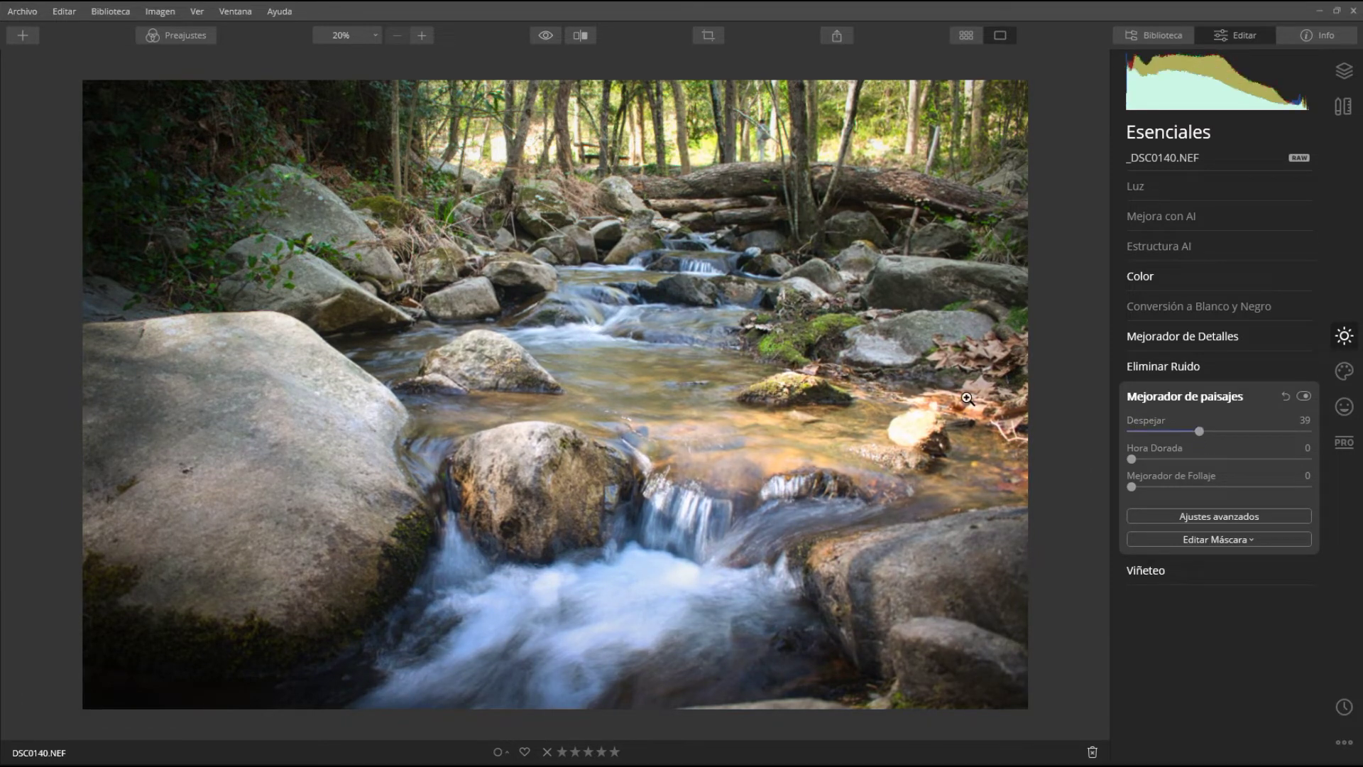
left_click_drag(1202, 431, 1259, 432)
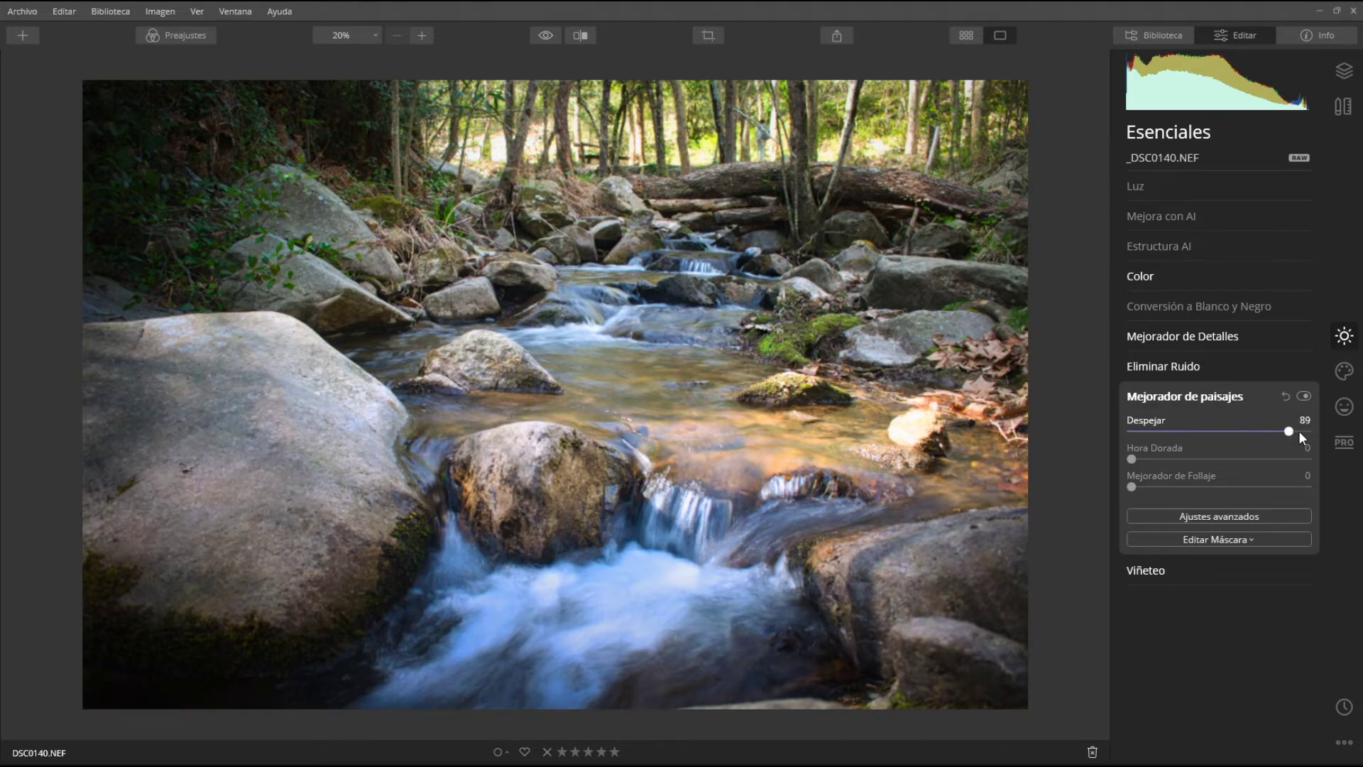
left_click_drag(1300, 433, 1302, 433)
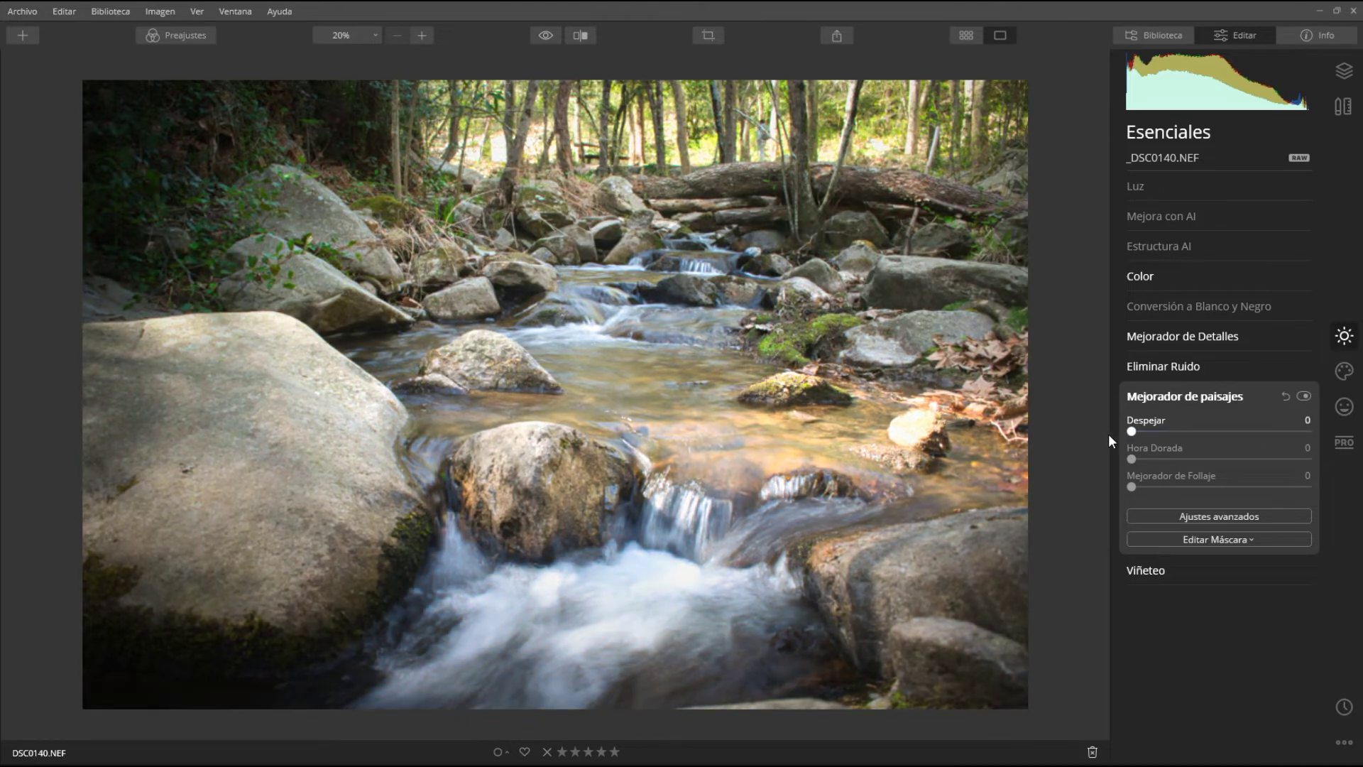
mouse_move(1267, 432)
left_mouse_down()
mouse_move(1353, 442)
mouse_move(1138, 448)
left_mouse_up()
left_click_drag(1137, 447, 1170, 435)
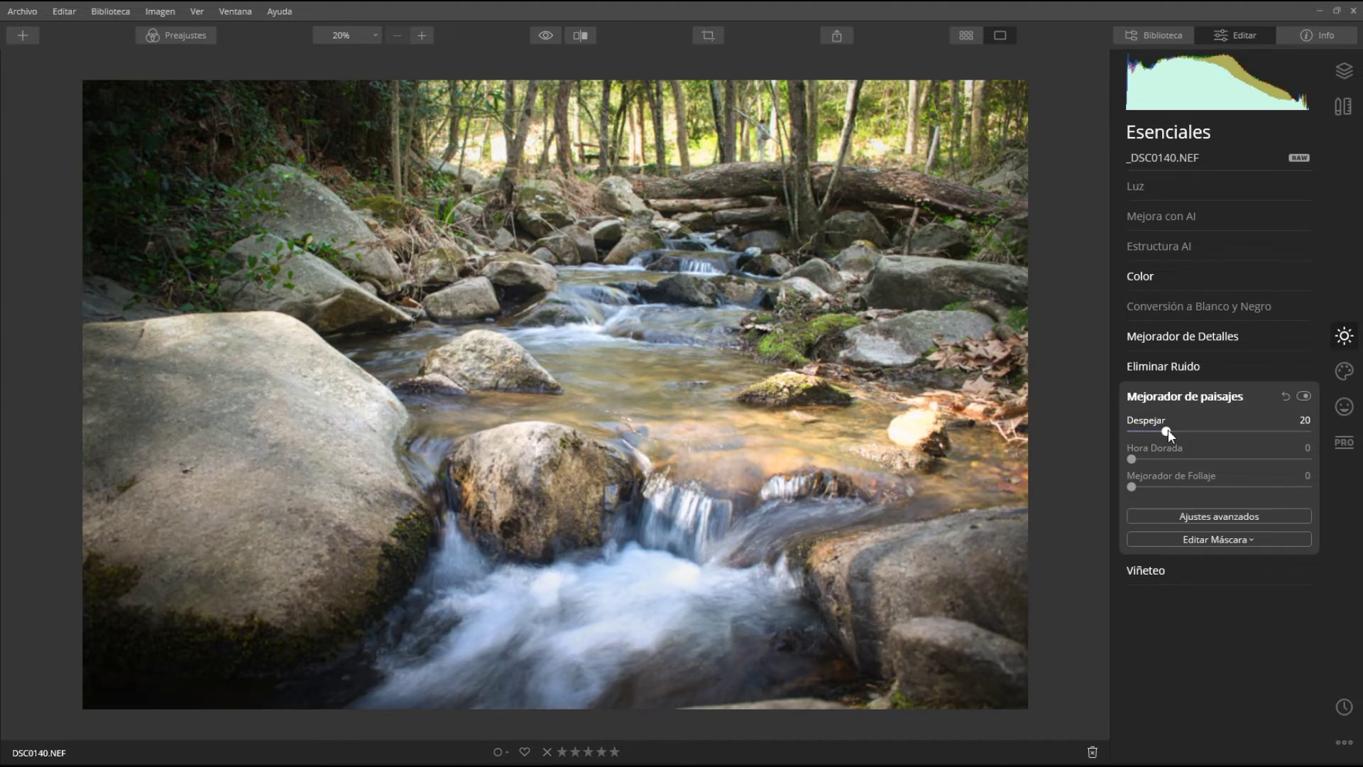
left_click_drag(1168, 429, 1169, 429)
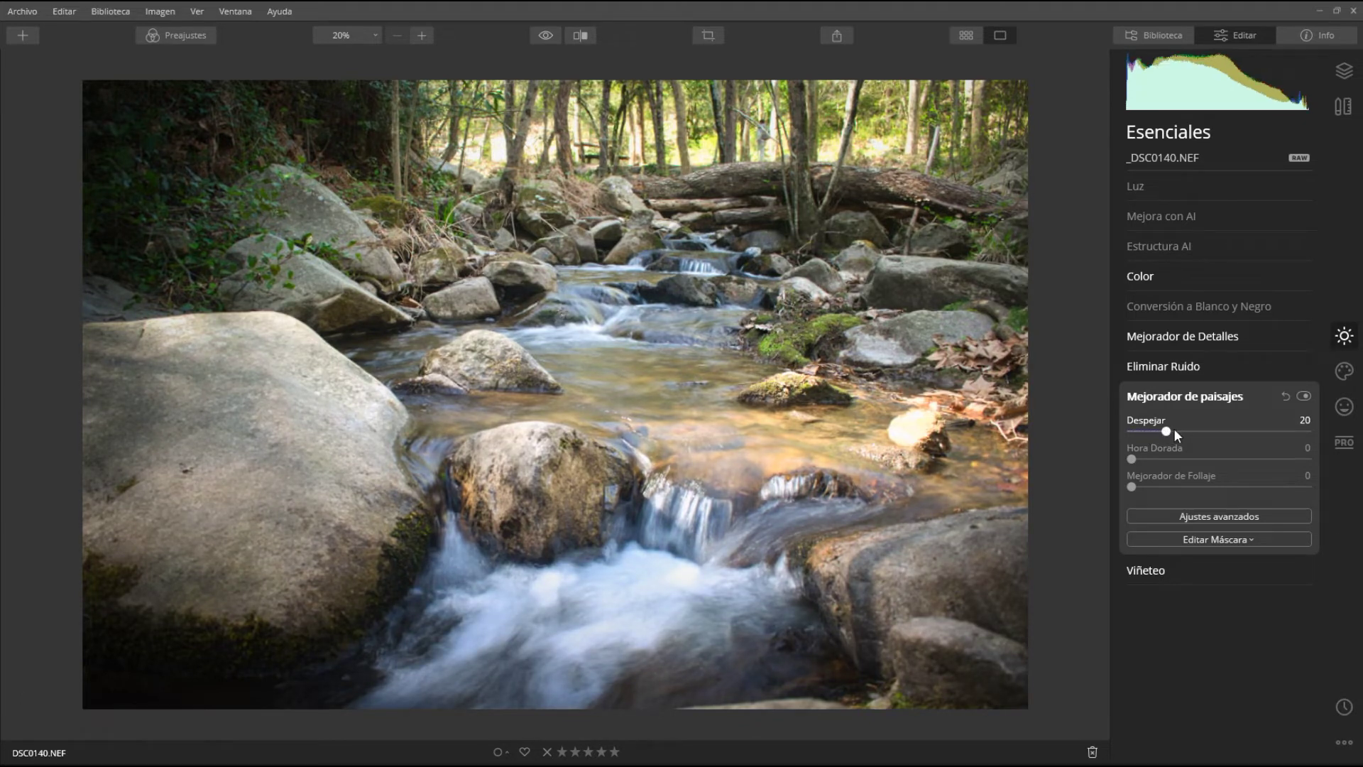
Toggle the landscape enhancer off and on to compare Despejar 20 before and after.
left_click(1303, 395)
left_click(1302, 396)
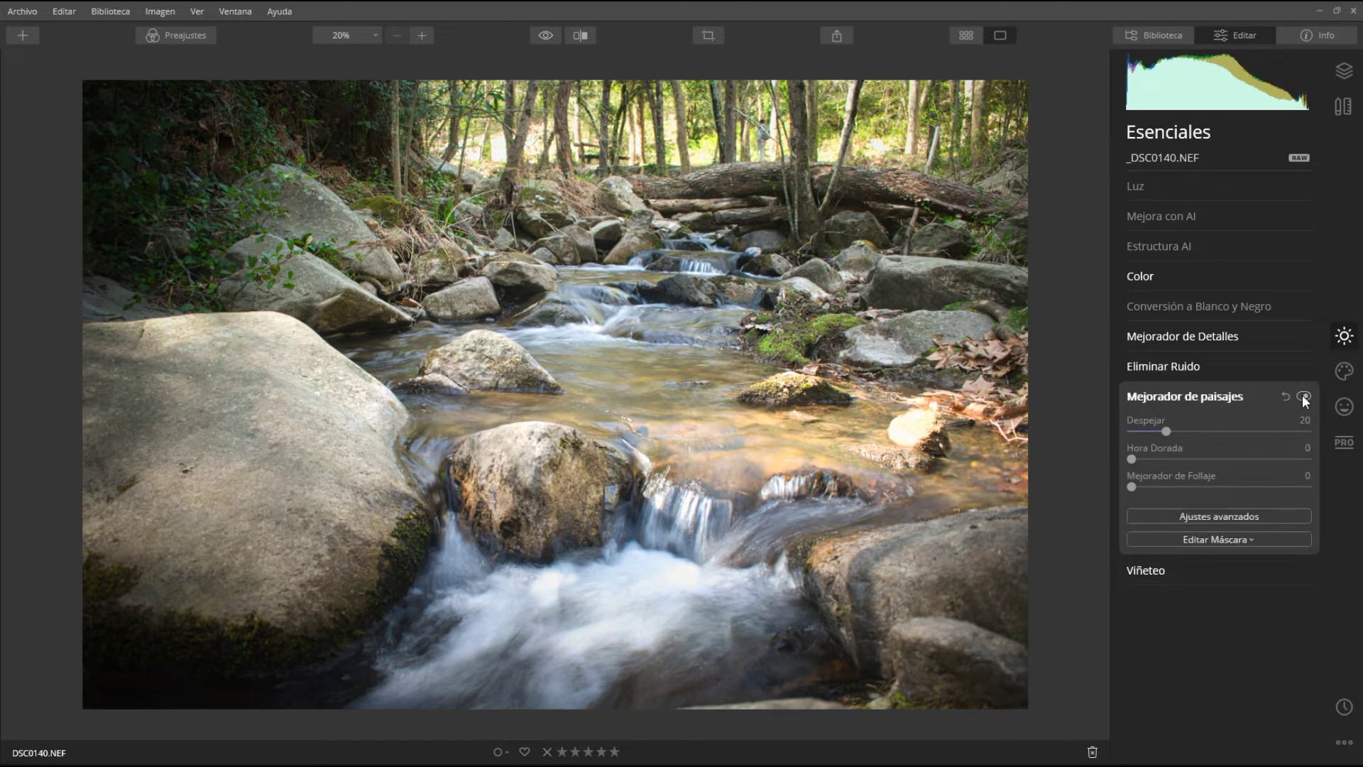
left_click(1303, 396)
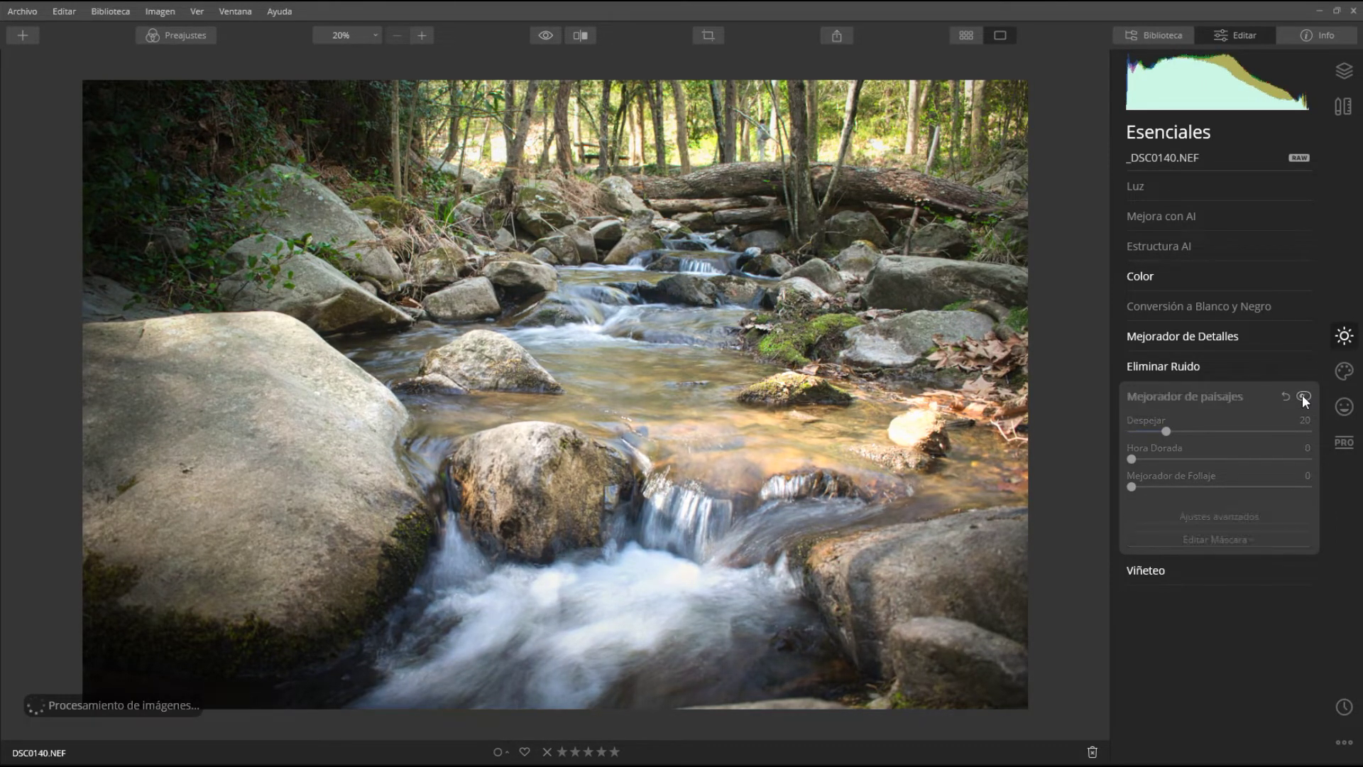
left_click(1302, 395)
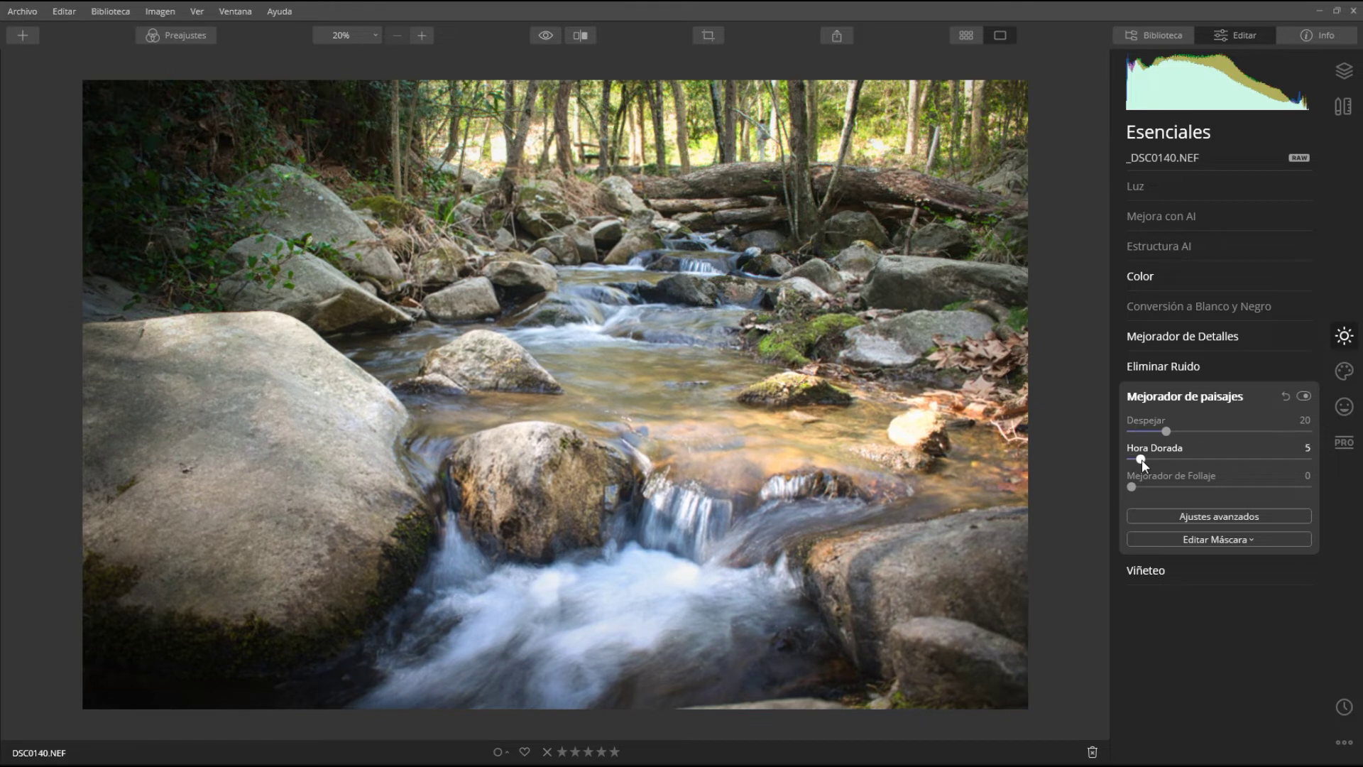
Try Hora Dorada warmth and return it to 0, then set Mejorador de Follaje to 7 after testing 58 and 16.
mouse_move(1160, 459)
left_mouse_down()
mouse_move(1225, 462)
mouse_move(1063, 459)
left_mouse_up()
mouse_move(1133, 460)
left_mouse_down()
mouse_move(1229, 459)
mouse_move(1129, 459)
left_mouse_up()
left_click_drag(1132, 487, 1234, 489)
left_click_drag(1296, 490, 1163, 486)
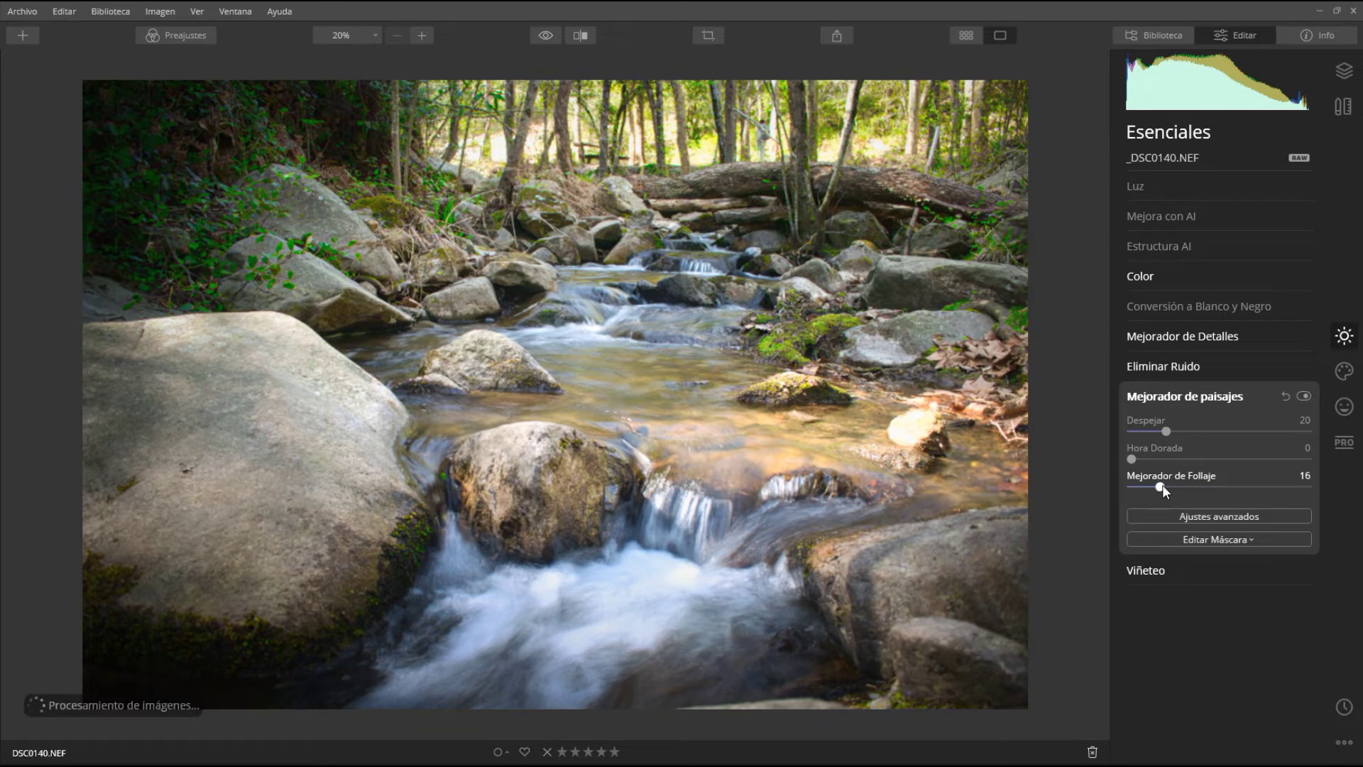
mouse_move(1160, 486)
left_mouse_down()
mouse_move(1319, 491)
mouse_move(1145, 492)
left_mouse_up()
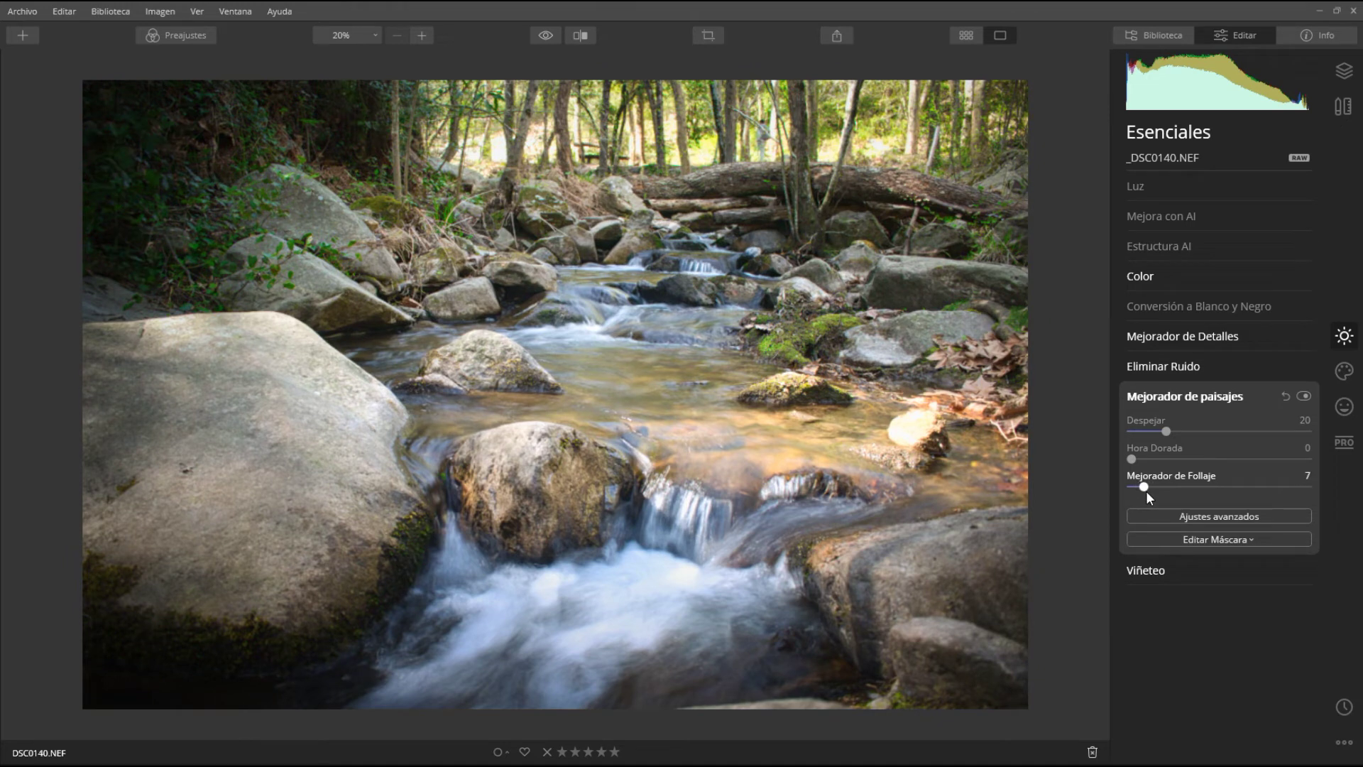
Test Hue Foliage shifts down to -55 in advanced settings, leave it at 0, and collapse Mejorador de paisajes.
left_click(1179, 518)
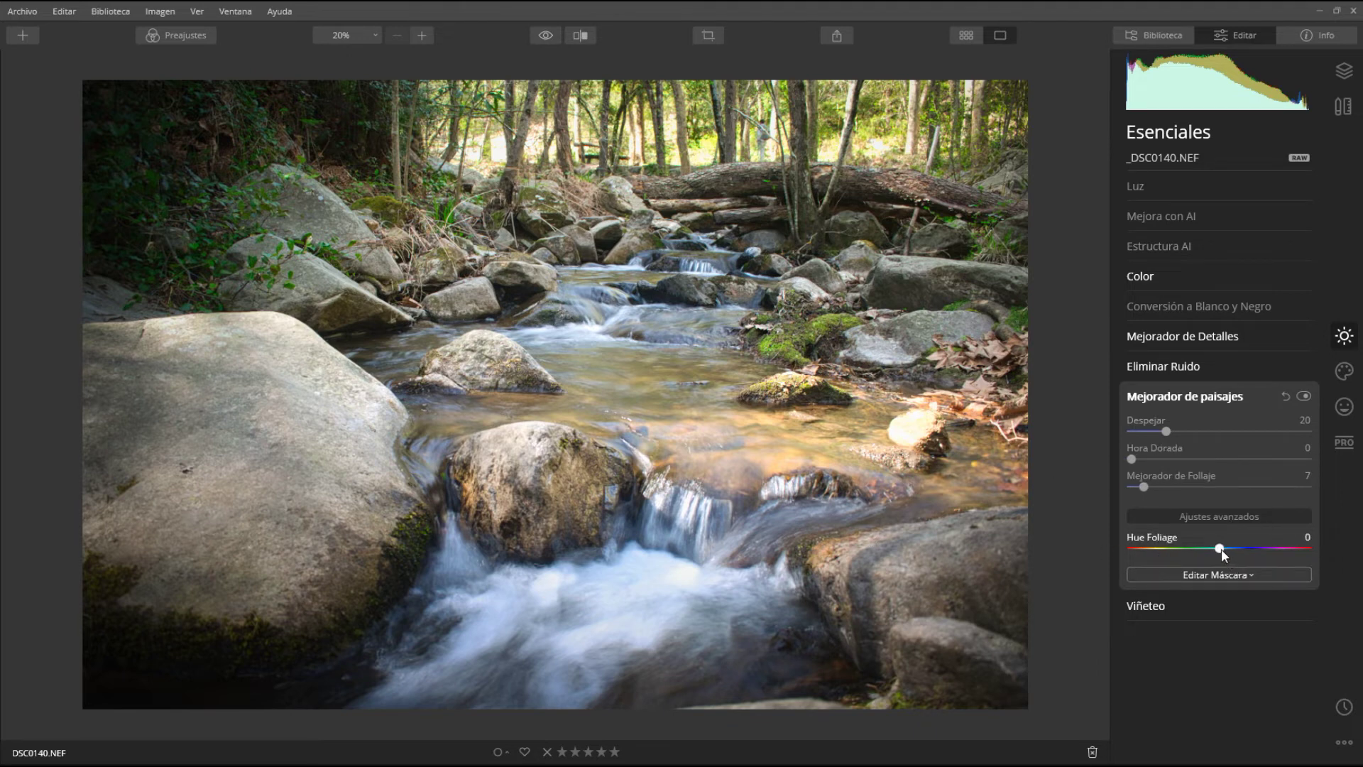
left_click_drag(1217, 549, 1168, 560)
mouse_move(1294, 555)
left_mouse_down()
mouse_move(1321, 553)
mouse_move(1148, 558)
mouse_move(1220, 559)
left_mouse_up()
left_click(1164, 396)
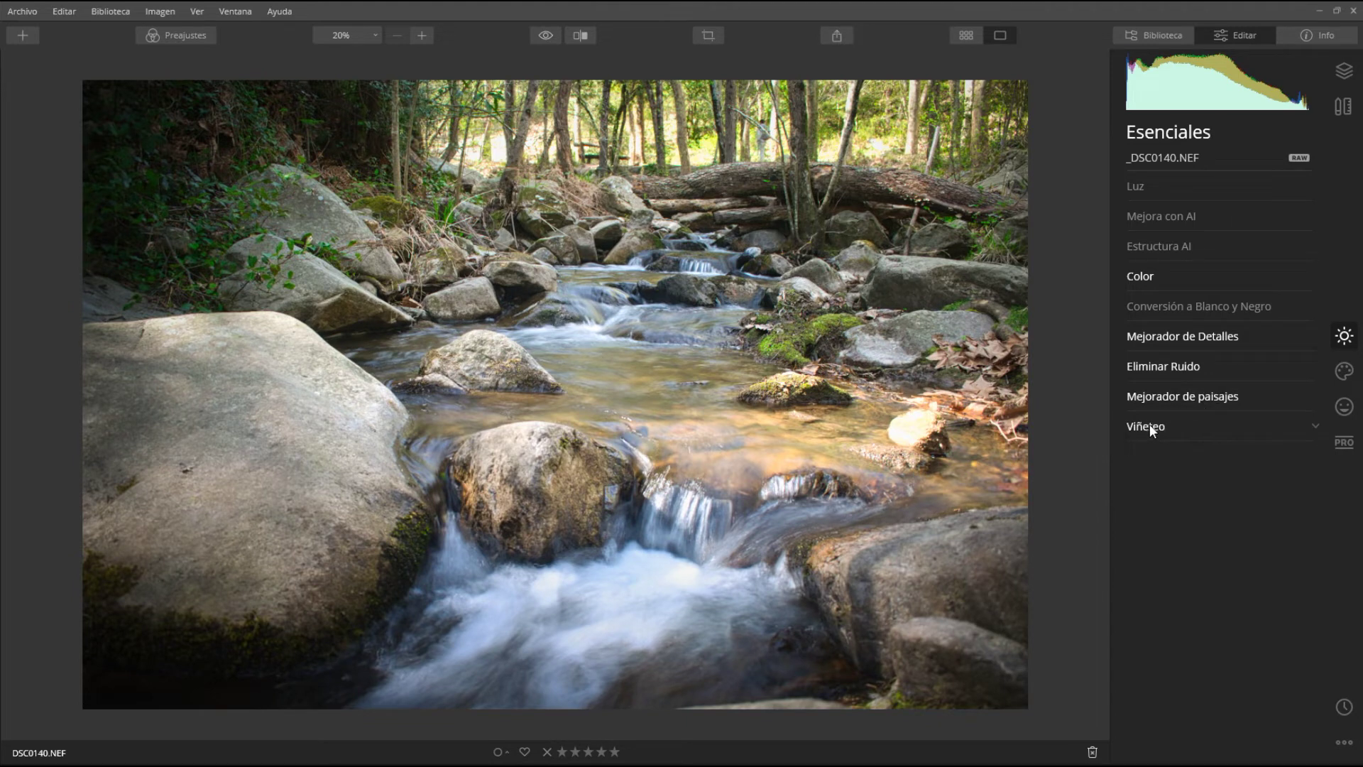
Expand and reset Viñeteo, then set Cantidad to -65, comparing before and after.
left_click(1152, 423)
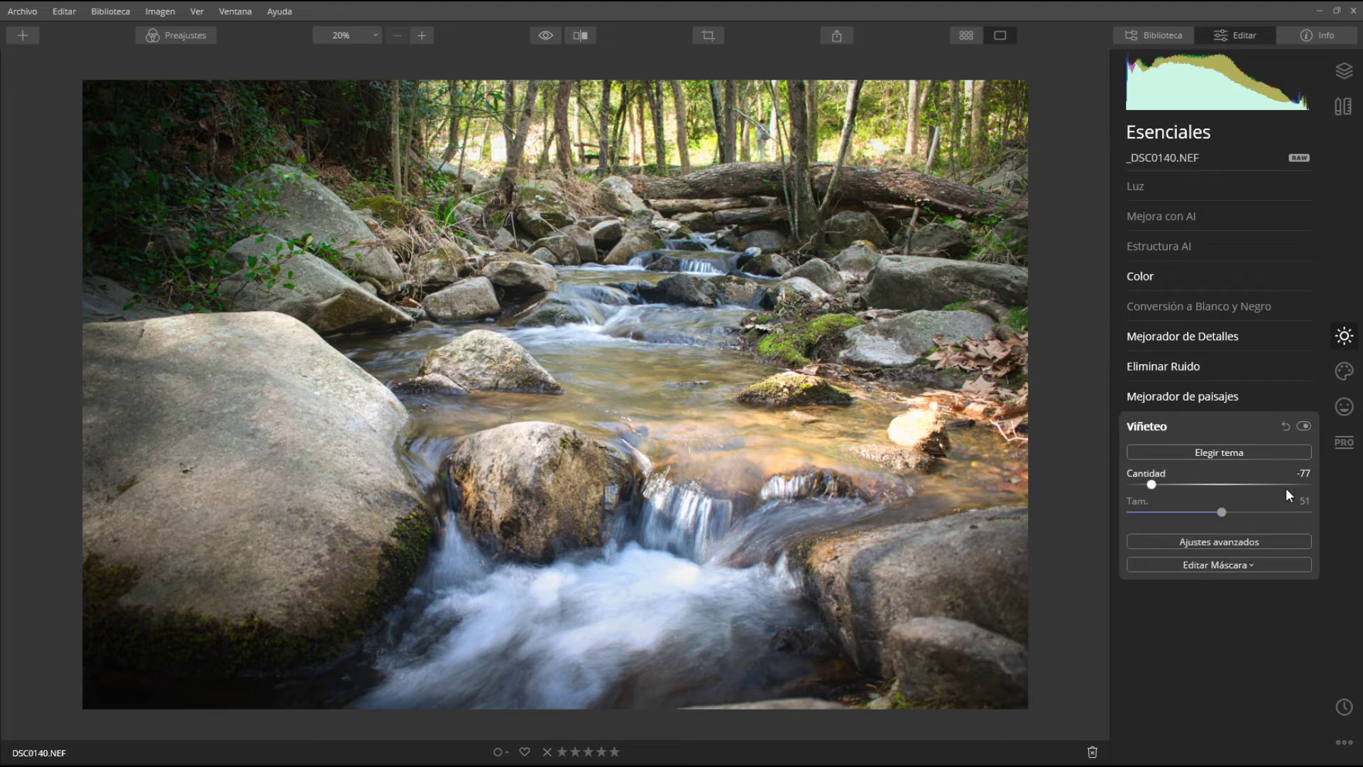
left_click(1285, 426)
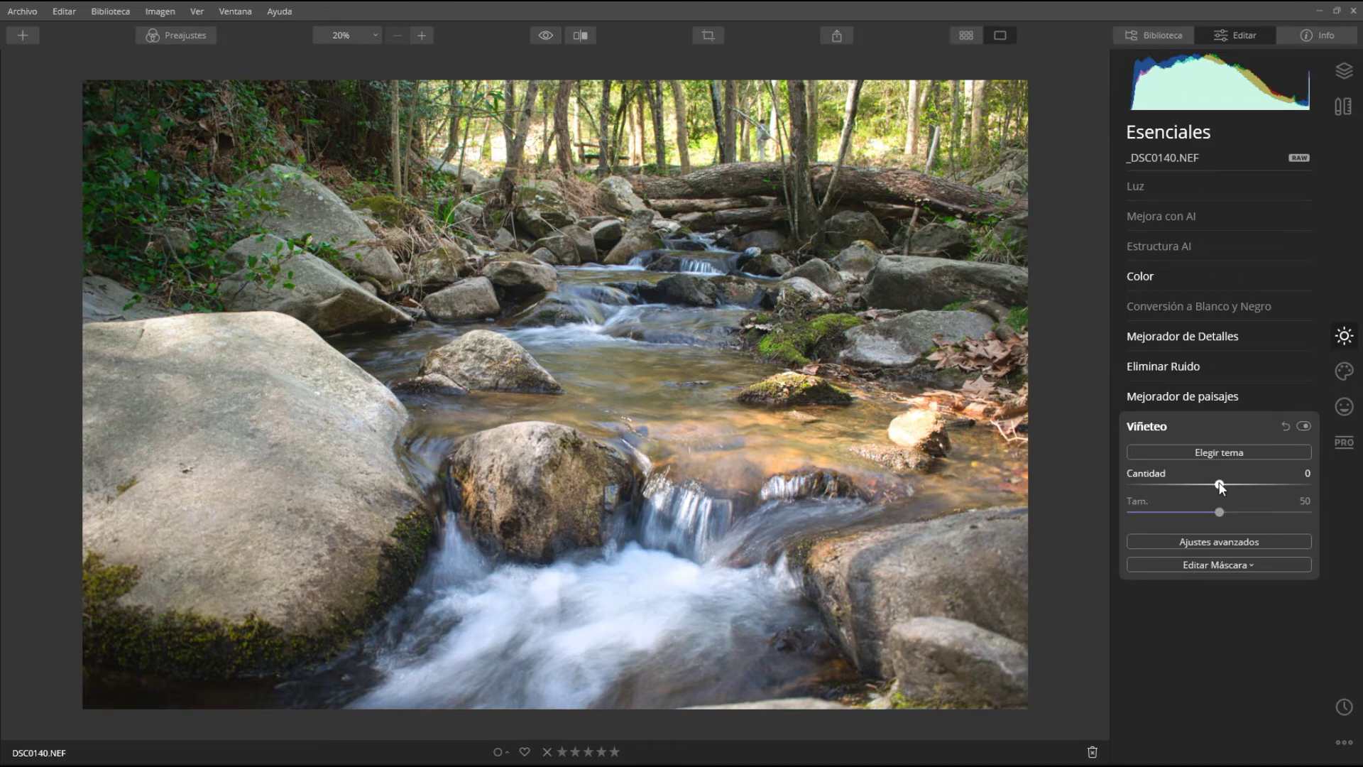
mouse_move(1211, 487)
left_mouse_down()
mouse_move(1106, 492)
mouse_move(1326, 485)
left_mouse_up()
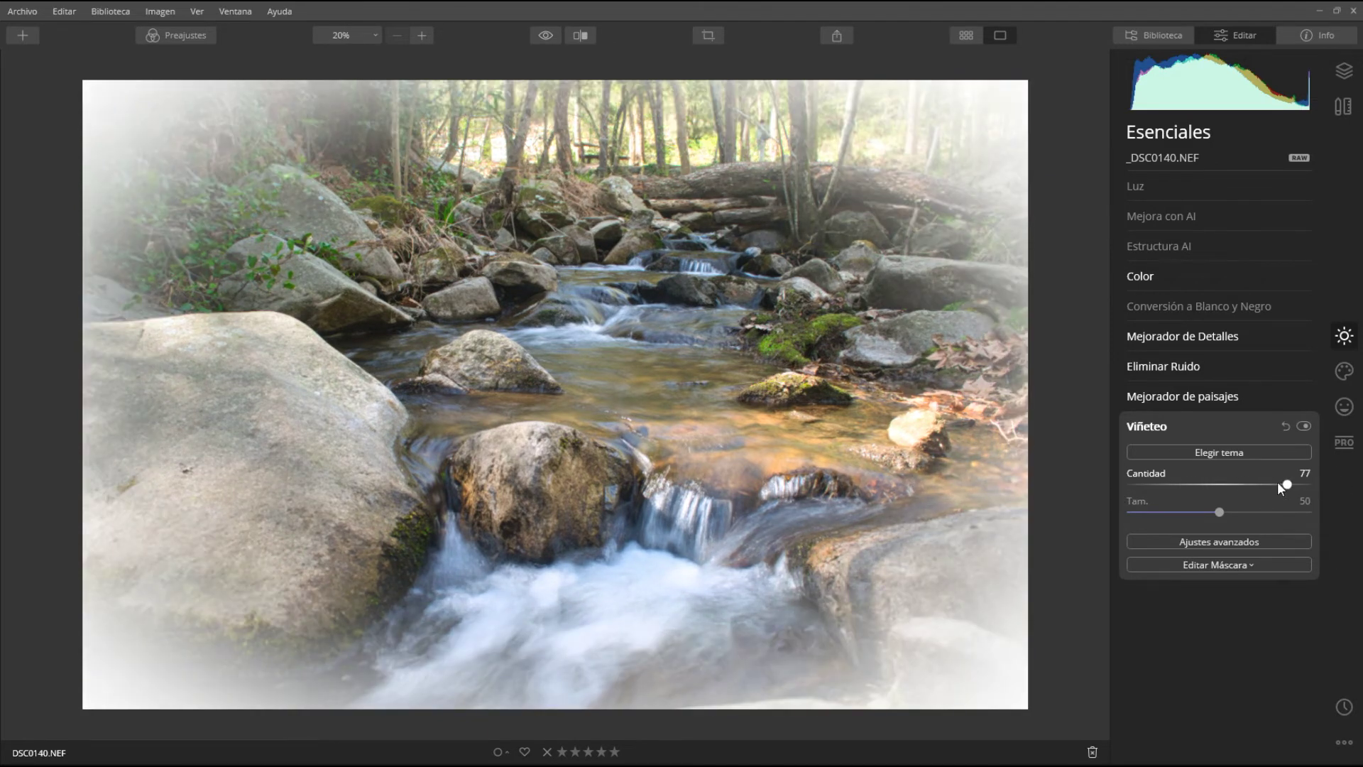
mouse_move(1277, 483)
left_mouse_down()
mouse_move(1167, 484)
mouse_move(1303, 484)
mouse_move(1281, 493)
left_mouse_up()
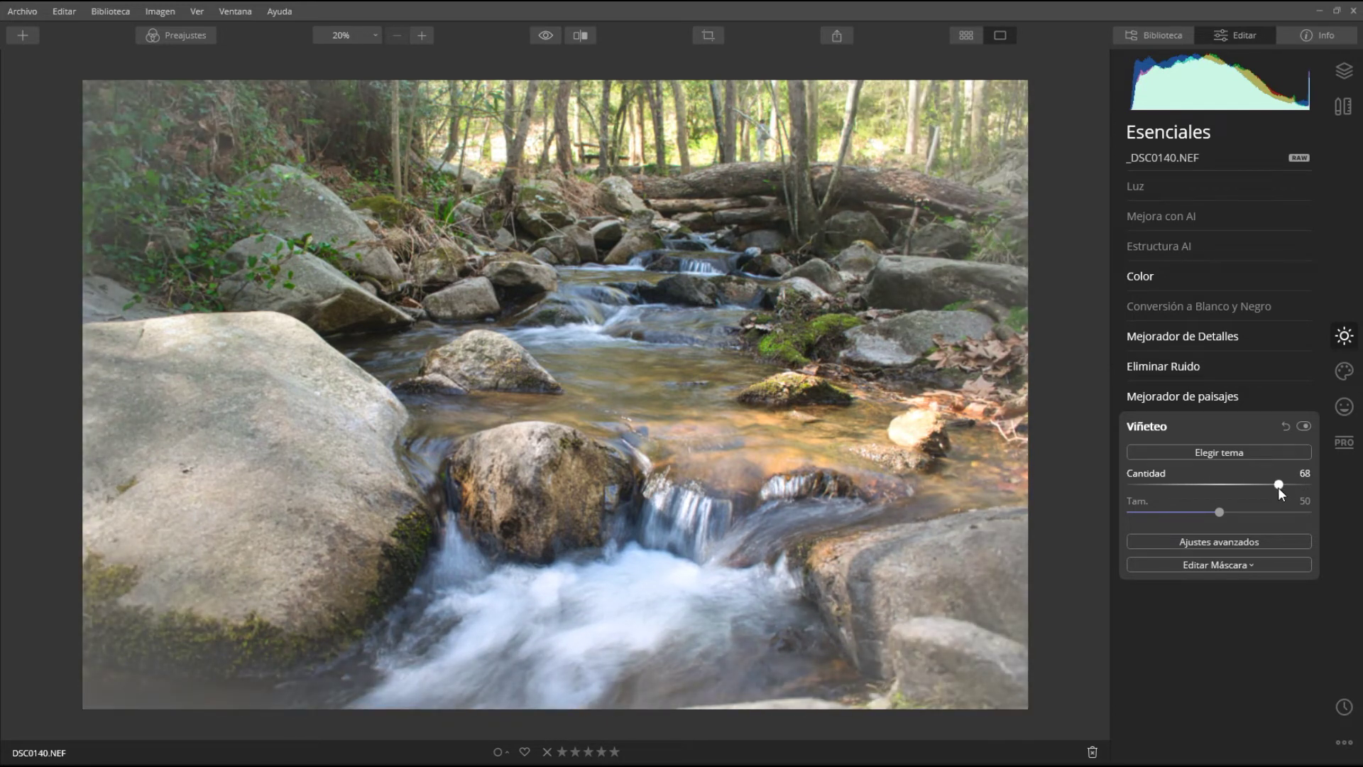
left_click_drag(1284, 487, 1164, 491)
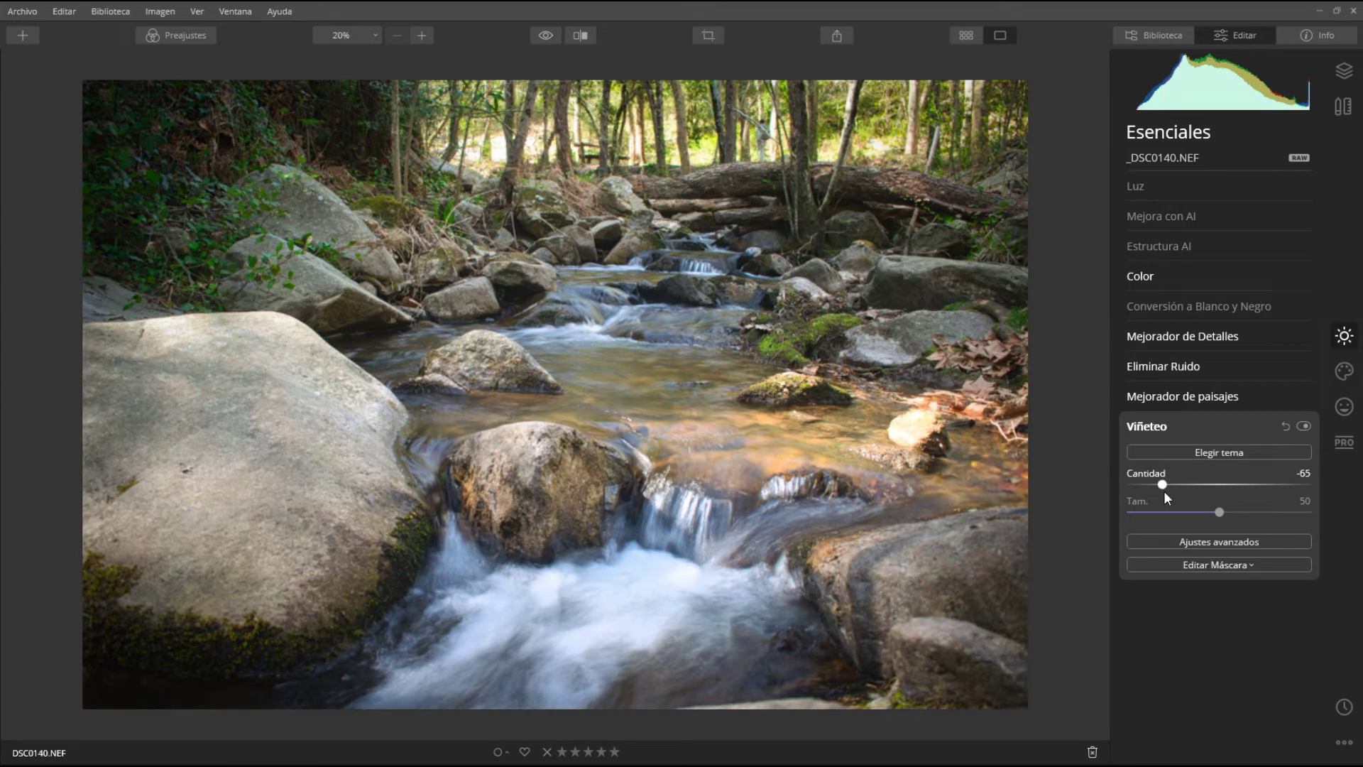
left_click(1304, 425)
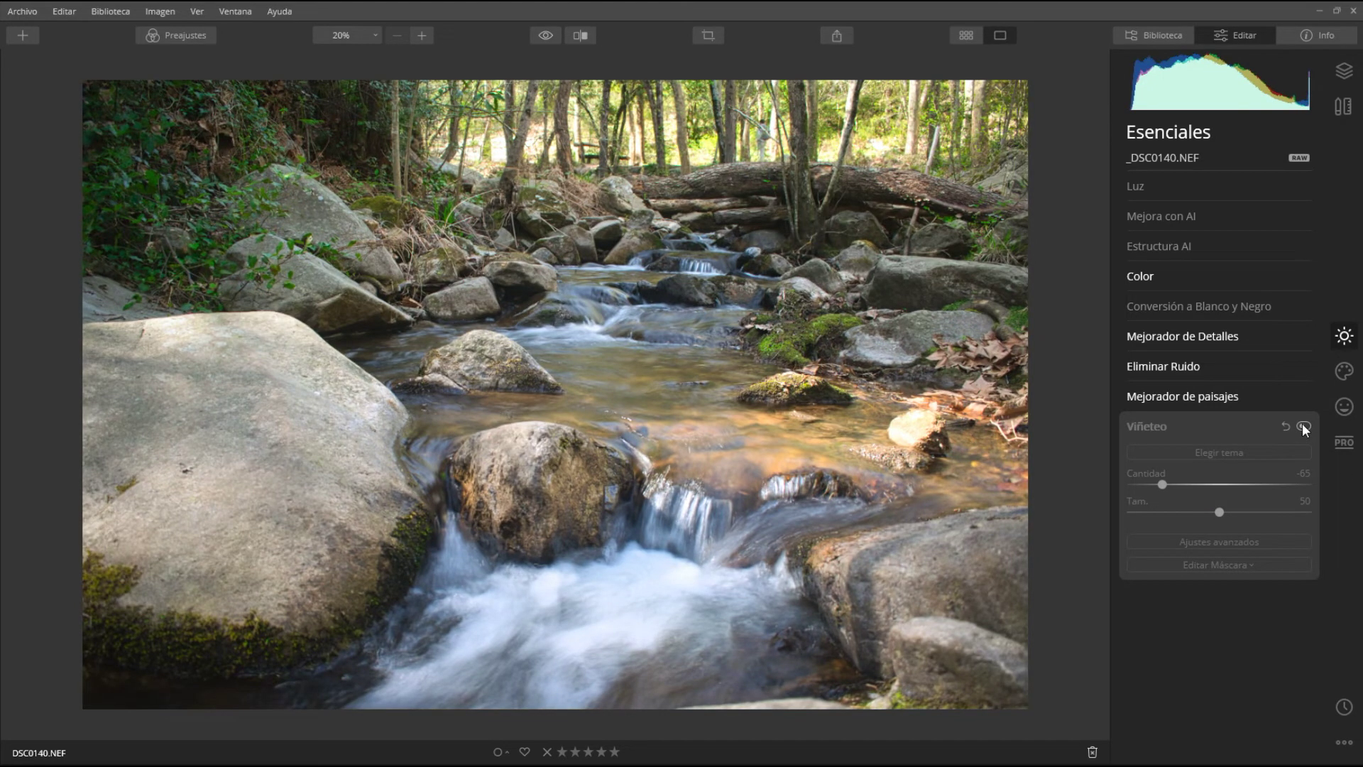
left_click(1303, 426)
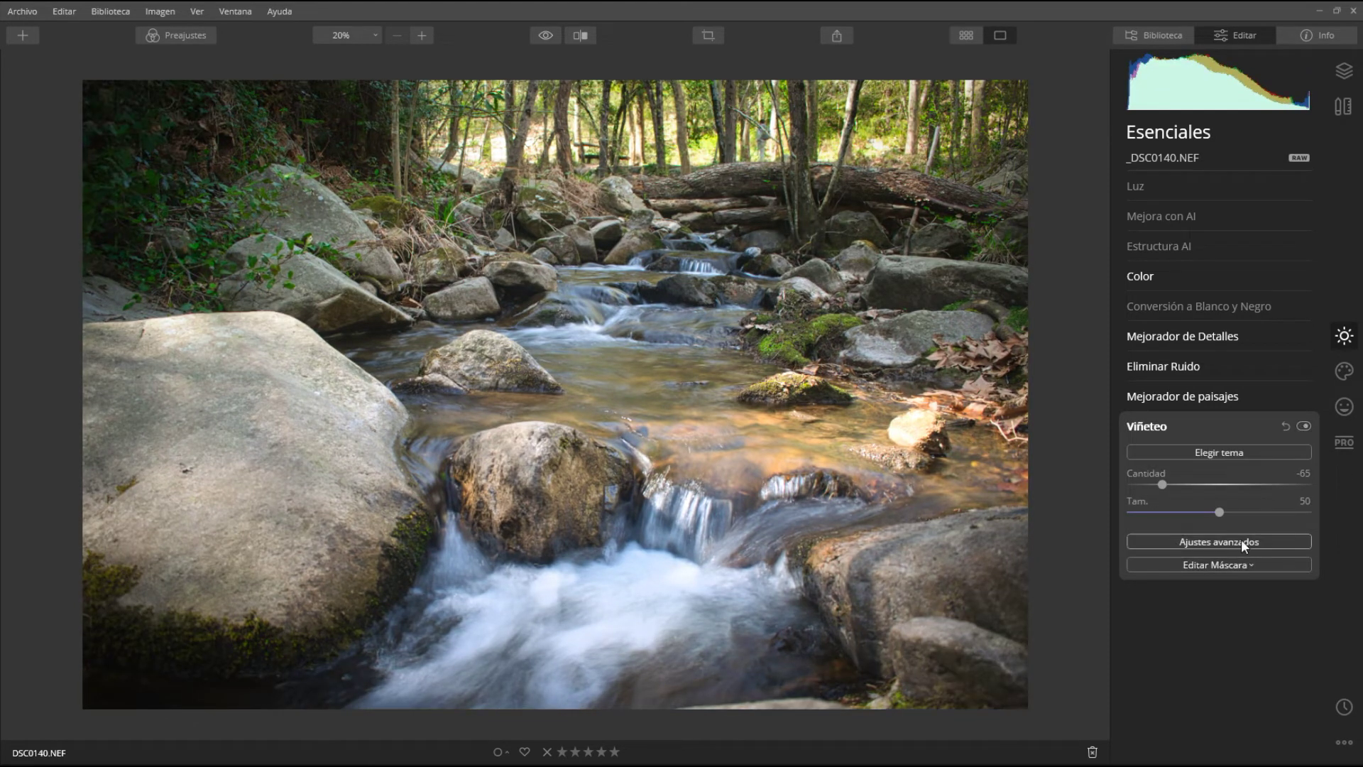
Test vignette sizes up to maximum with before/after comparisons, settling Tam. at 25.
mouse_move(1221, 516)
left_mouse_down()
mouse_move(1325, 517)
mouse_move(1129, 527)
mouse_move(1315, 511)
mouse_move(1143, 514)
left_mouse_up()
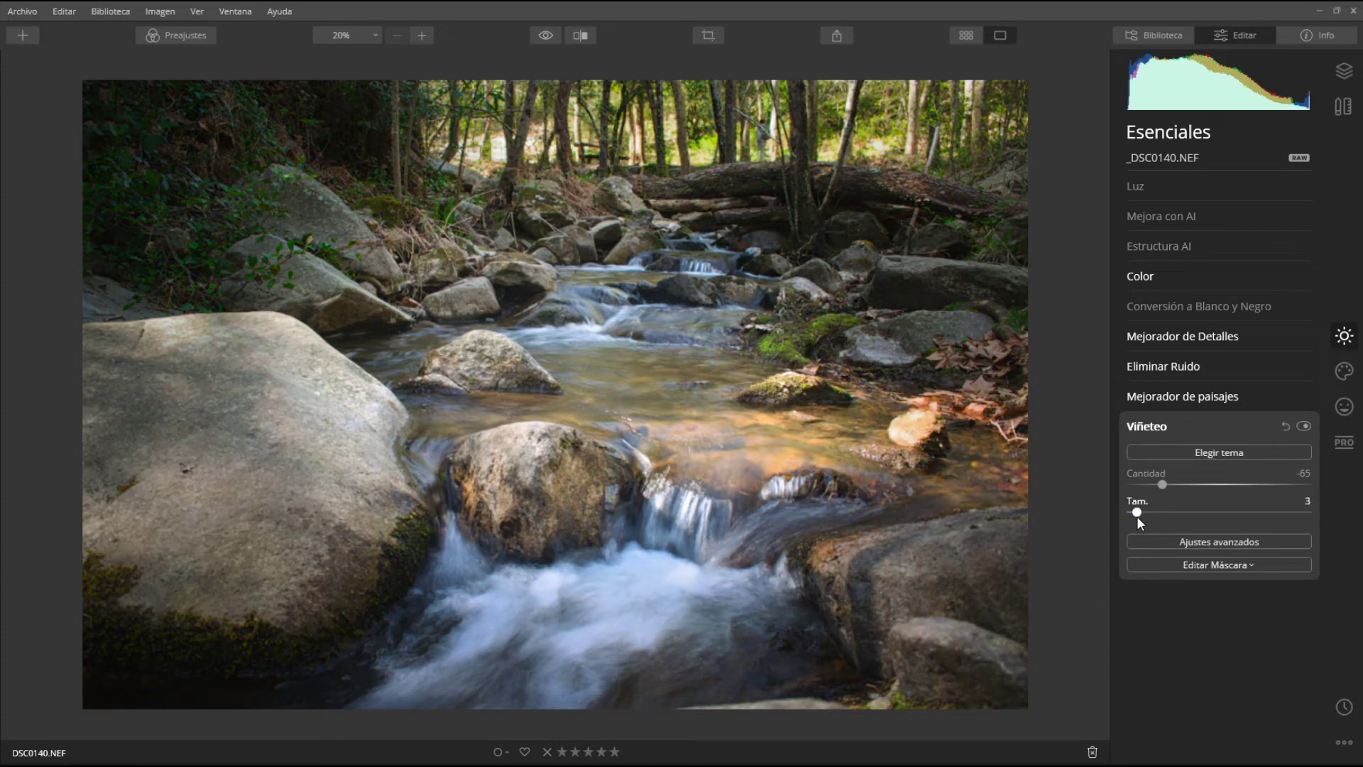
left_click(1303, 426)
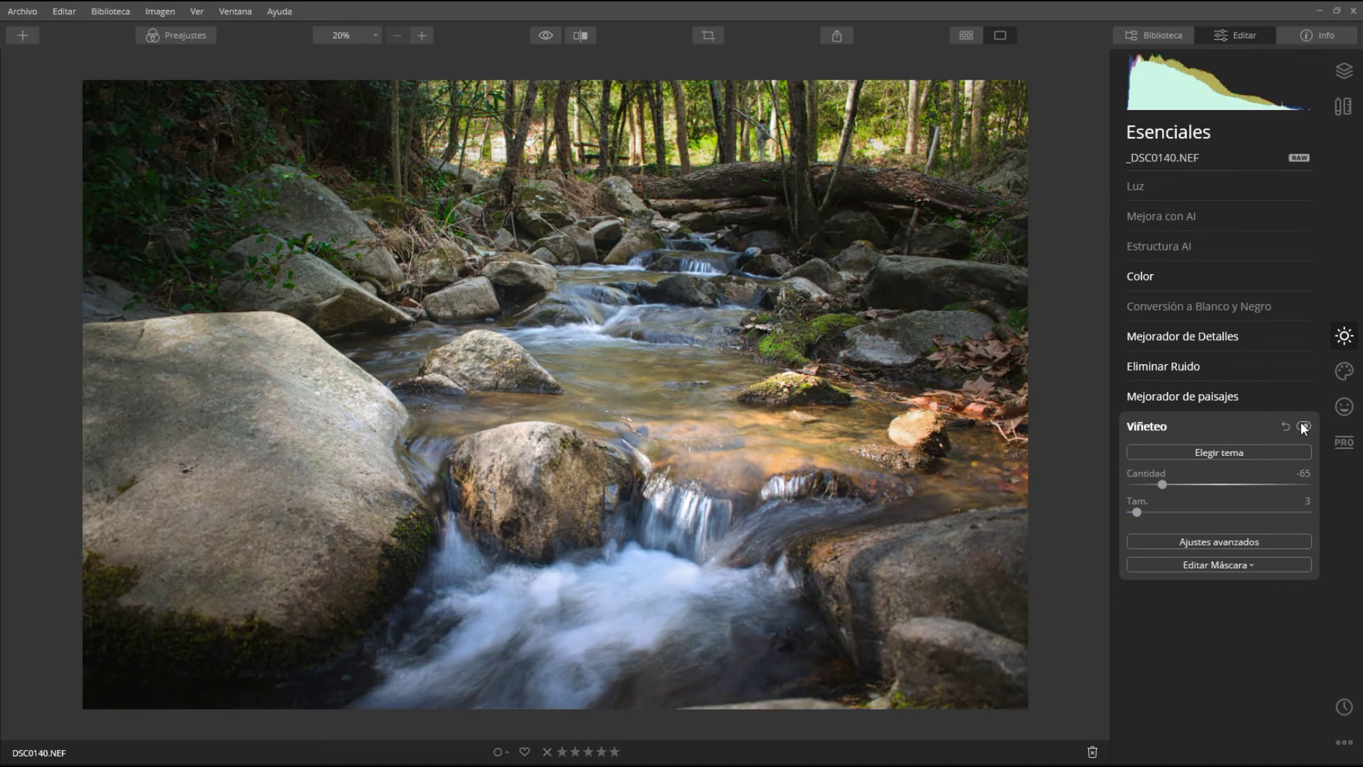
left_click(1304, 427)
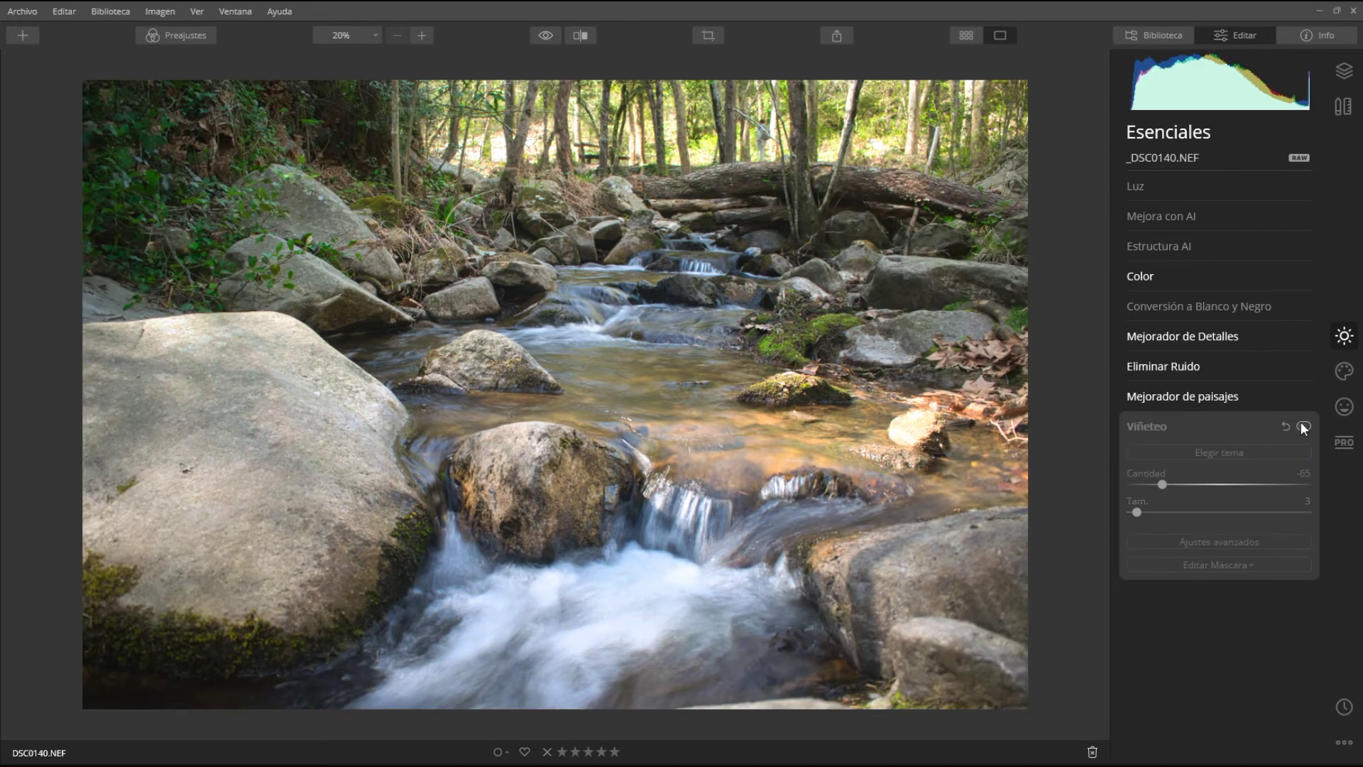
left_click(1303, 426)
left_click_drag(1138, 513, 1312, 513)
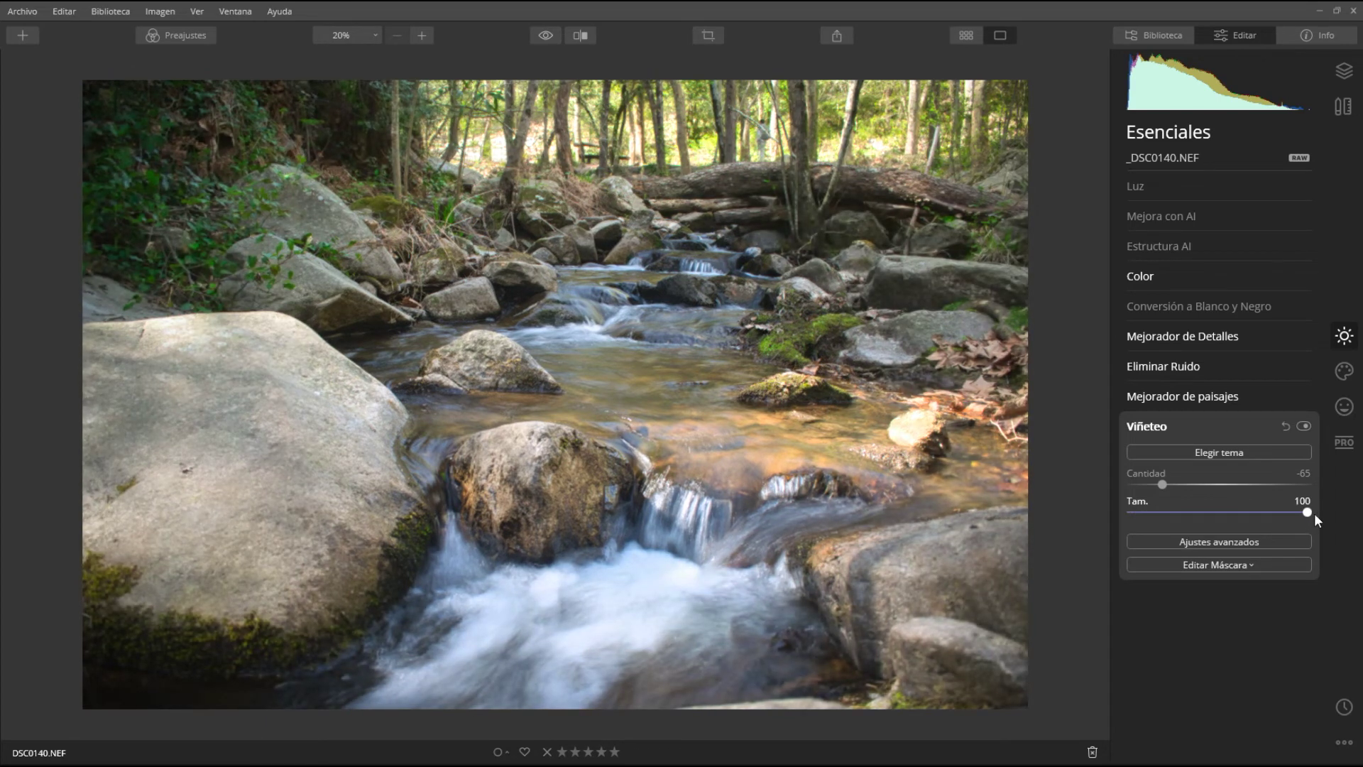
left_click(1303, 427)
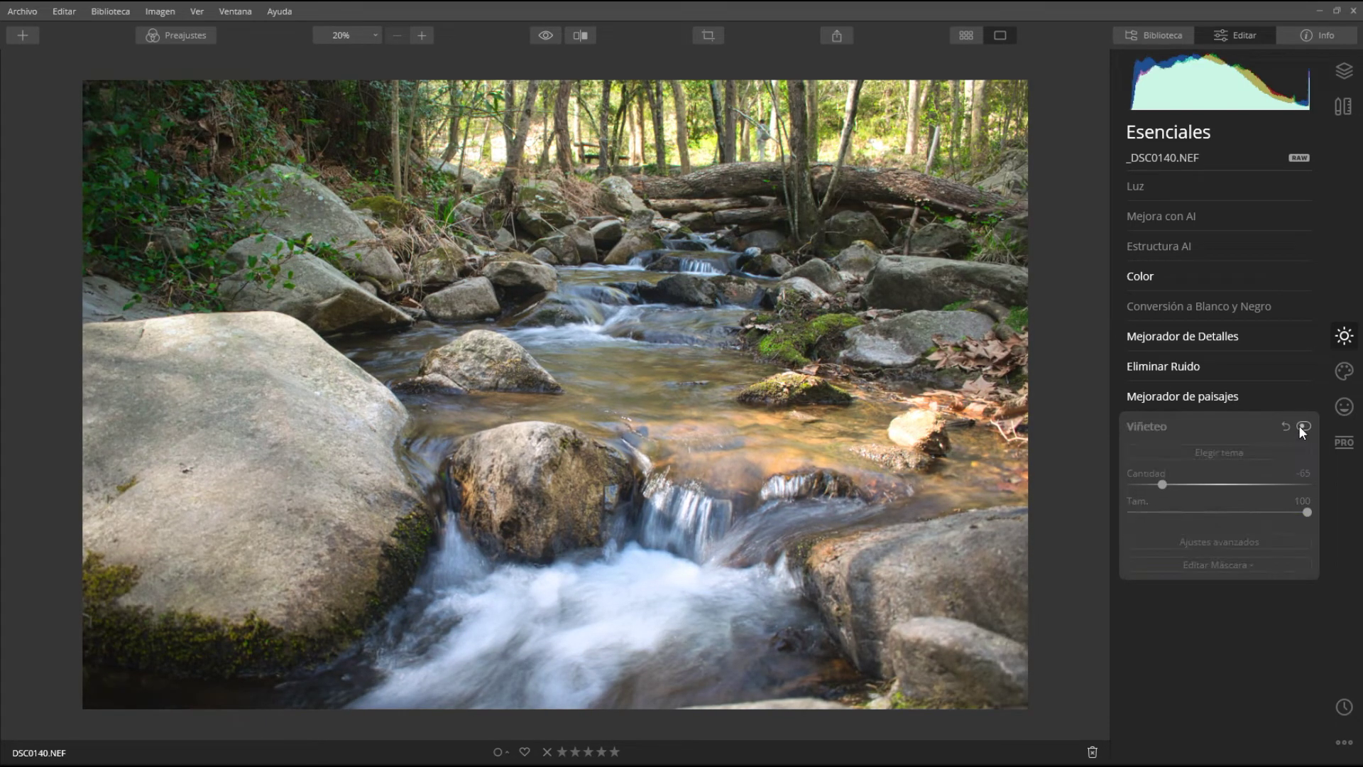
left_click(1301, 427)
left_click(1301, 427)
left_click(1303, 427)
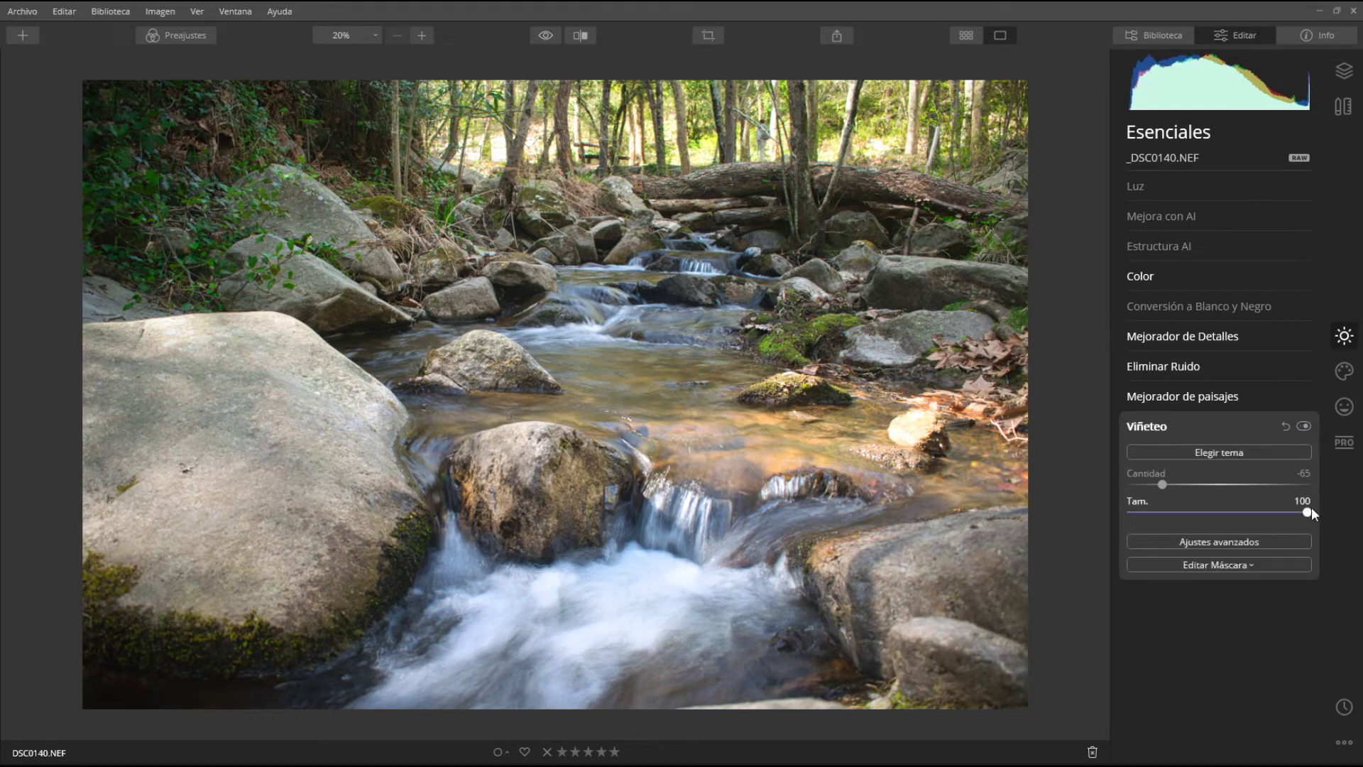
left_click_drag(1278, 510, 1178, 514)
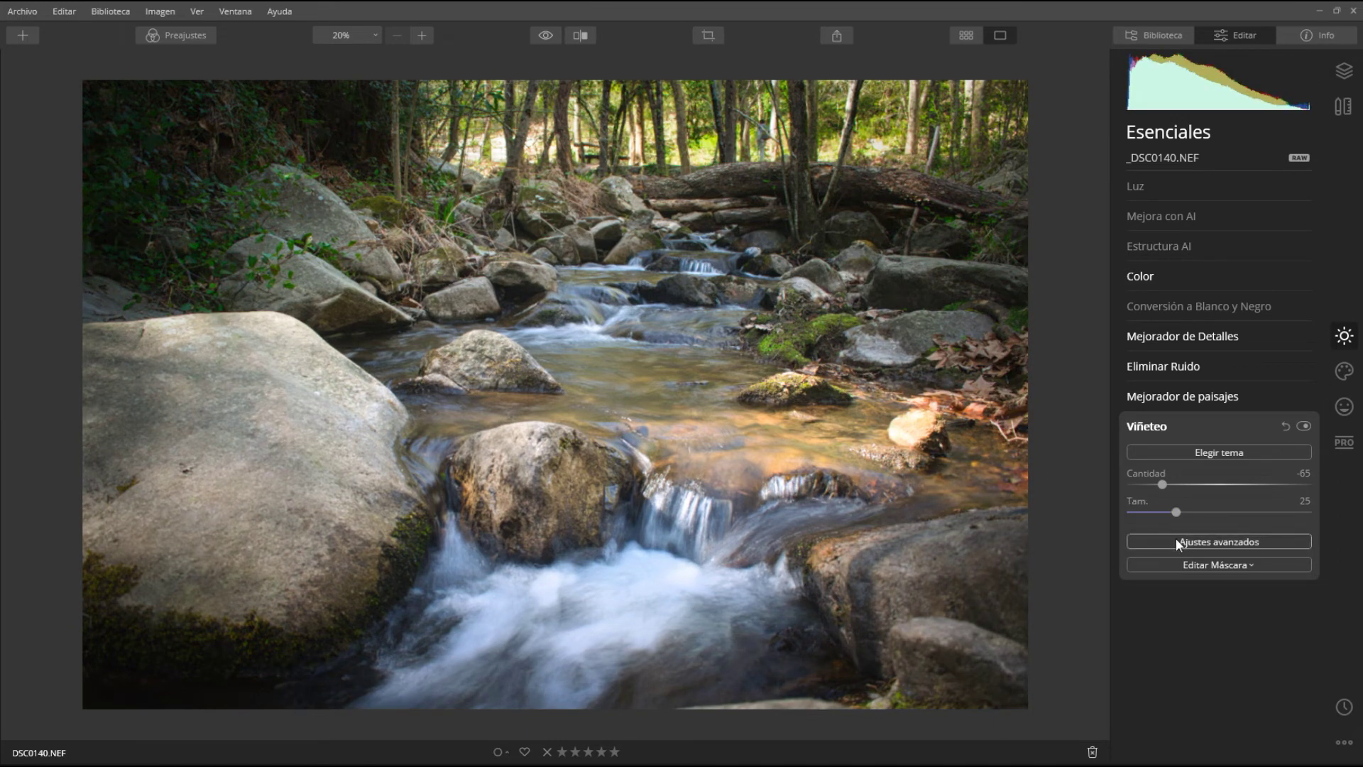
left_click(1207, 543)
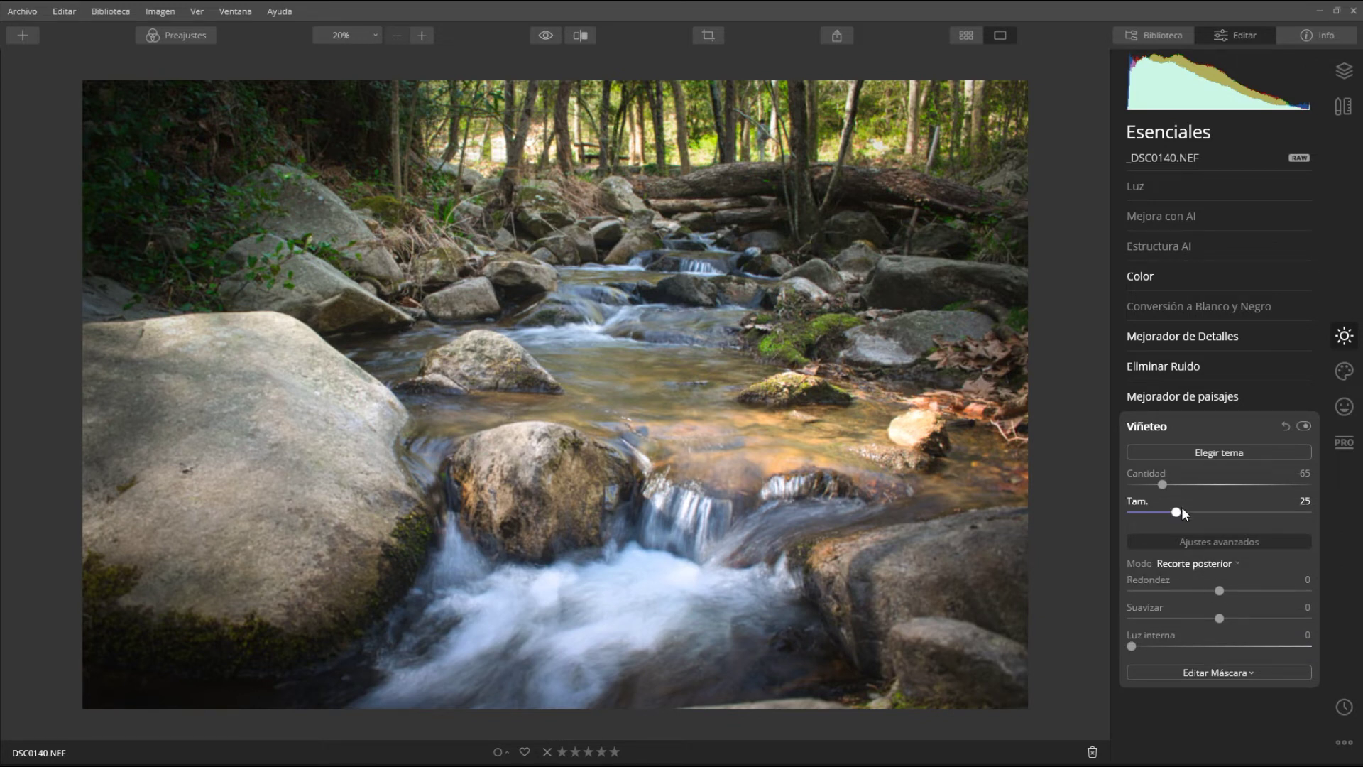
Set vignette Tam. 0 and Cantidad -100, try Redondez at -100, then settle Redondez near 1.
left_click_drag(1176, 507, 1109, 517)
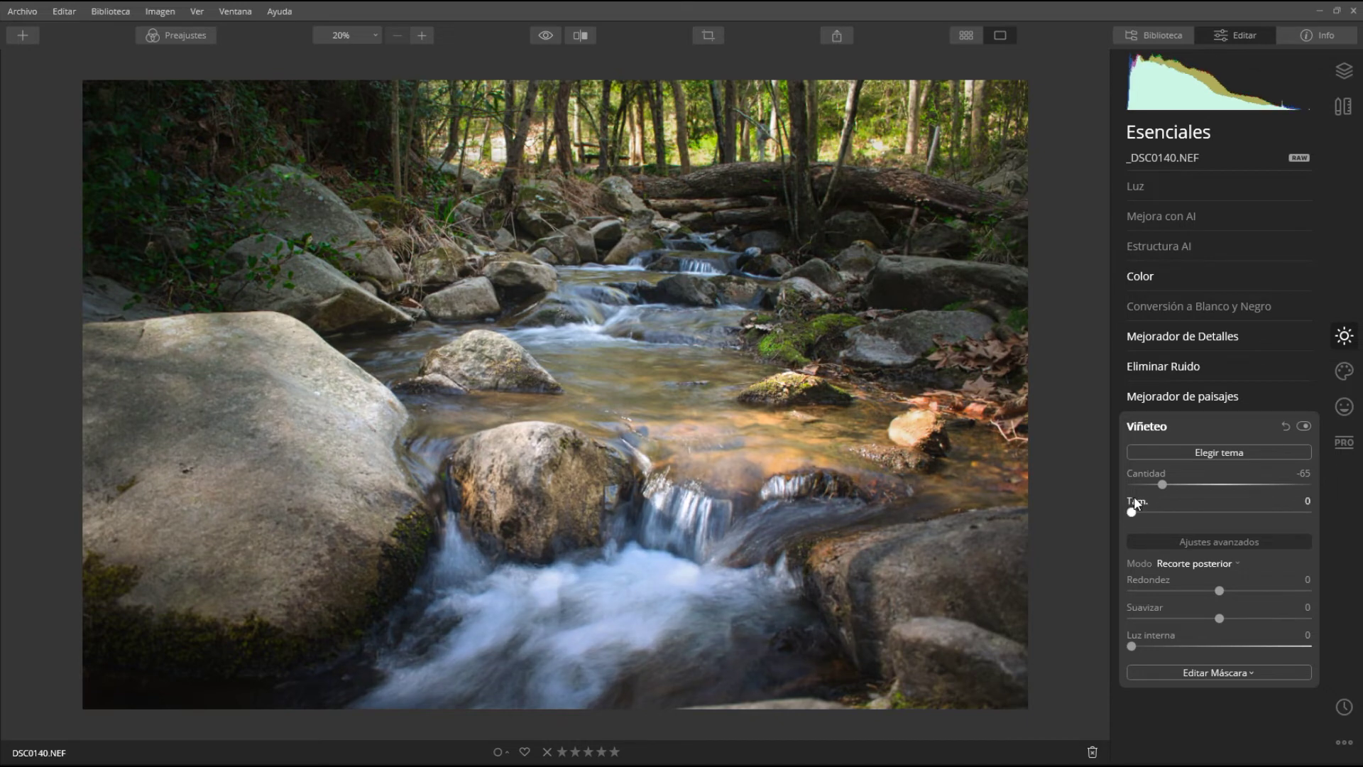
left_click_drag(1162, 482, 1136, 484)
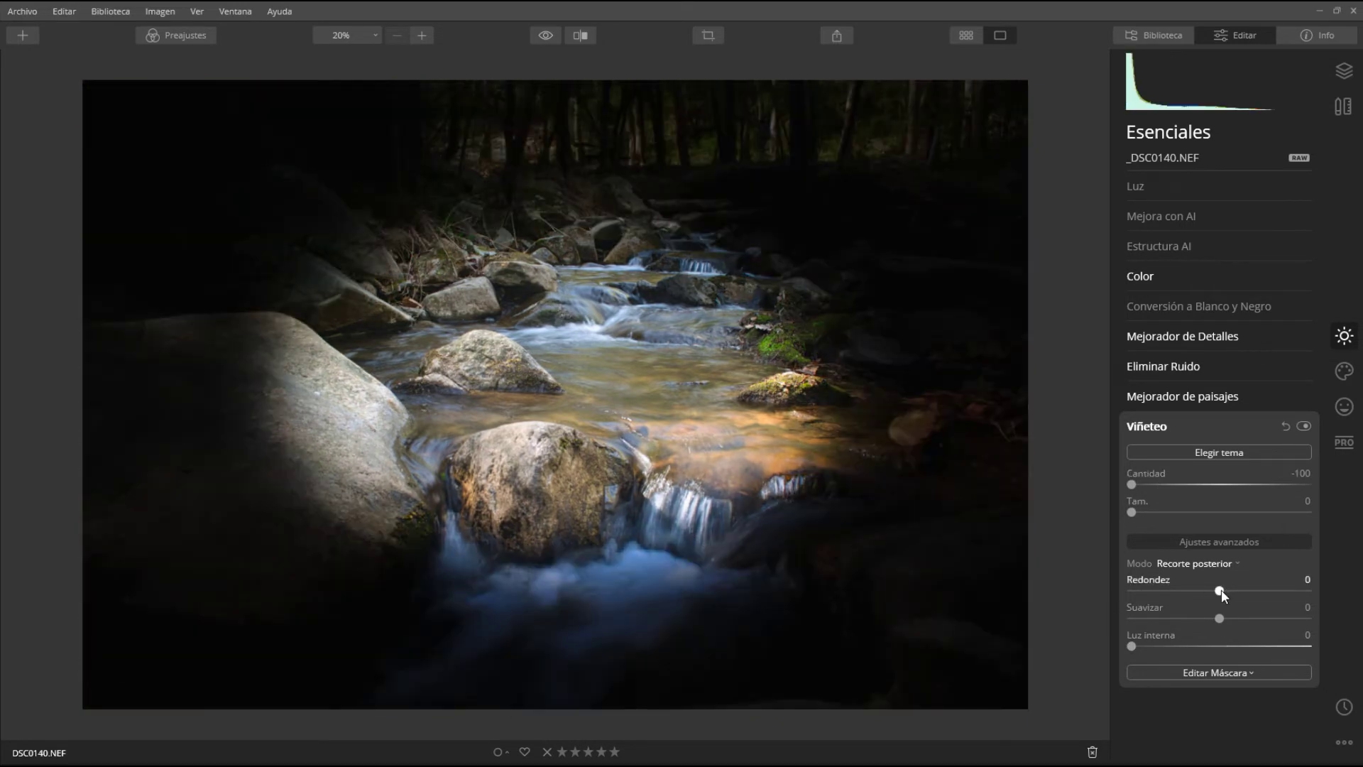
mouse_move(1220, 593)
left_mouse_down()
mouse_move(1109, 598)
mouse_move(1333, 603)
mouse_move(1051, 605)
mouse_move(1314, 583)
mouse_move(1245, 581)
mouse_move(1089, 595)
mouse_move(1322, 592)
mouse_move(1132, 608)
mouse_move(1153, 615)
left_mouse_up()
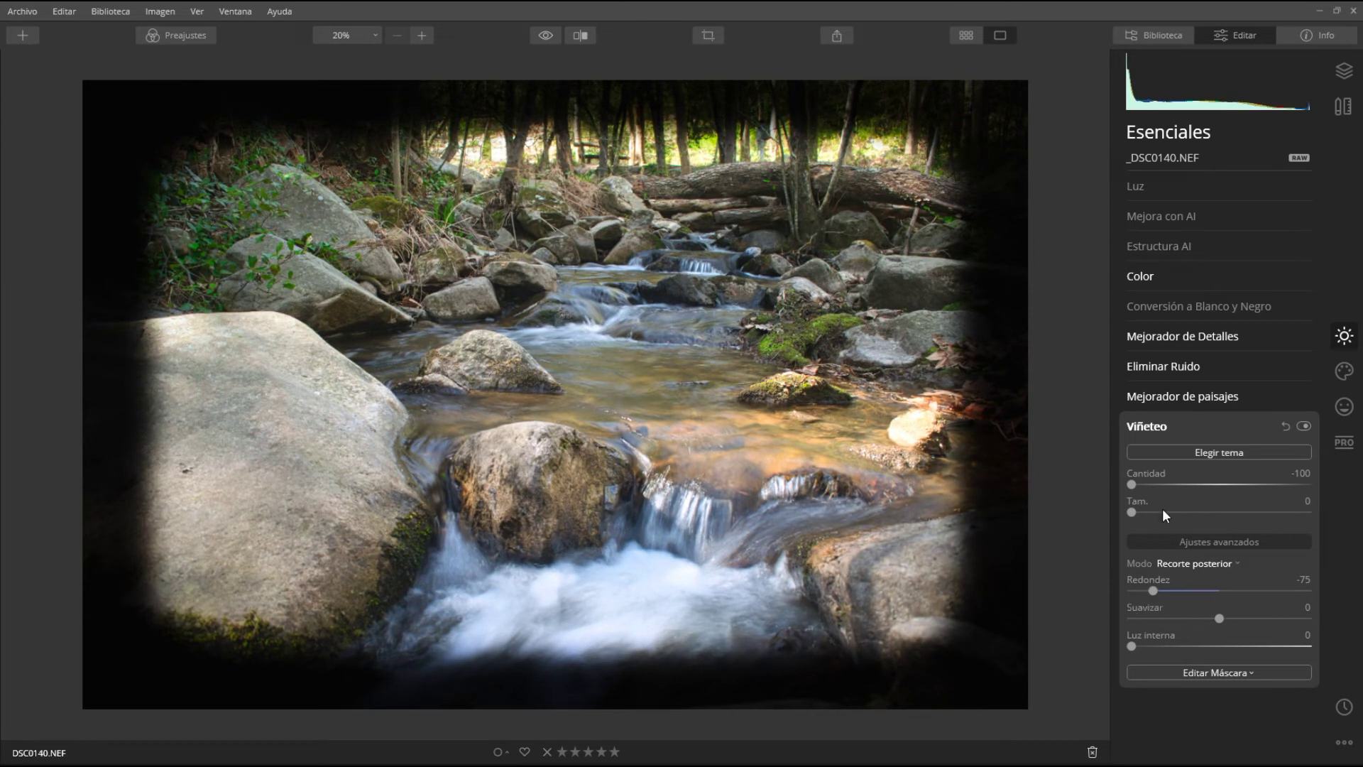
left_click_drag(1152, 590, 1220, 595)
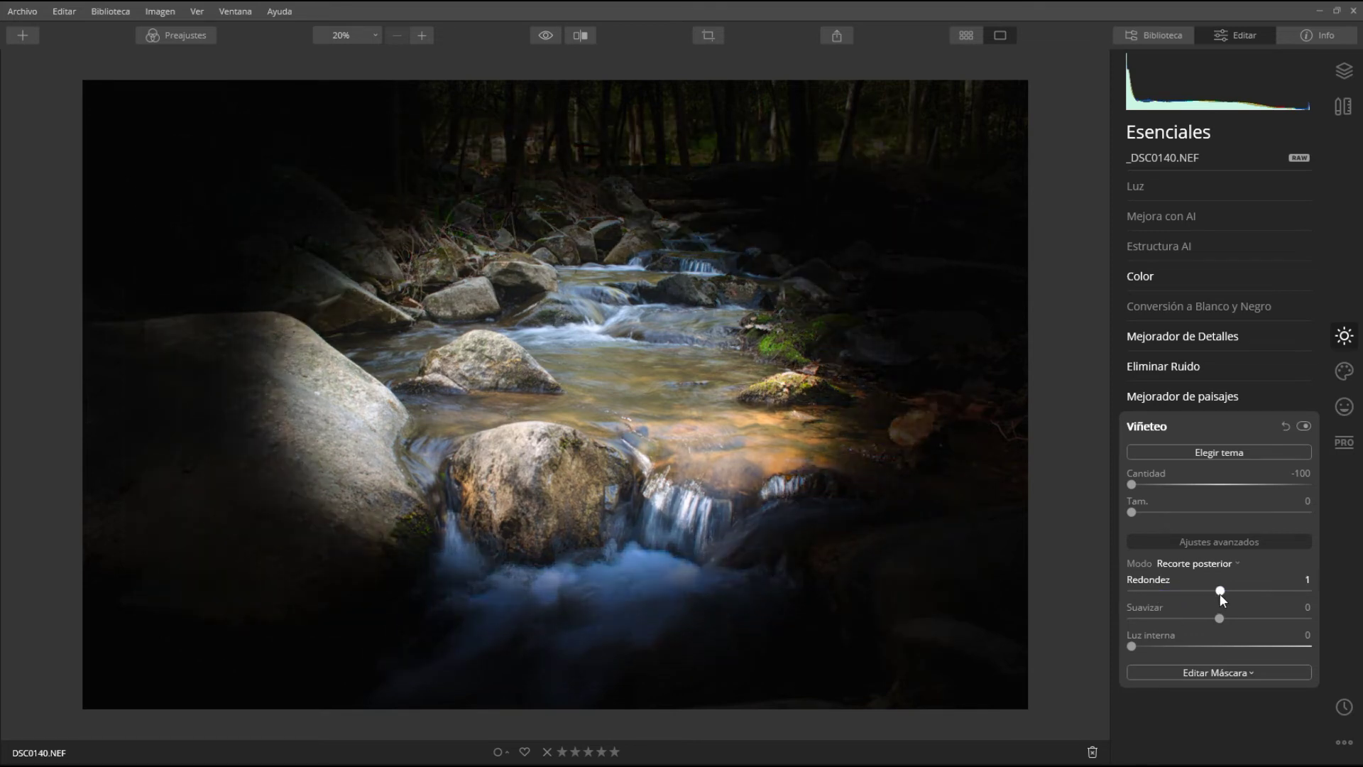
left_click(1224, 564)
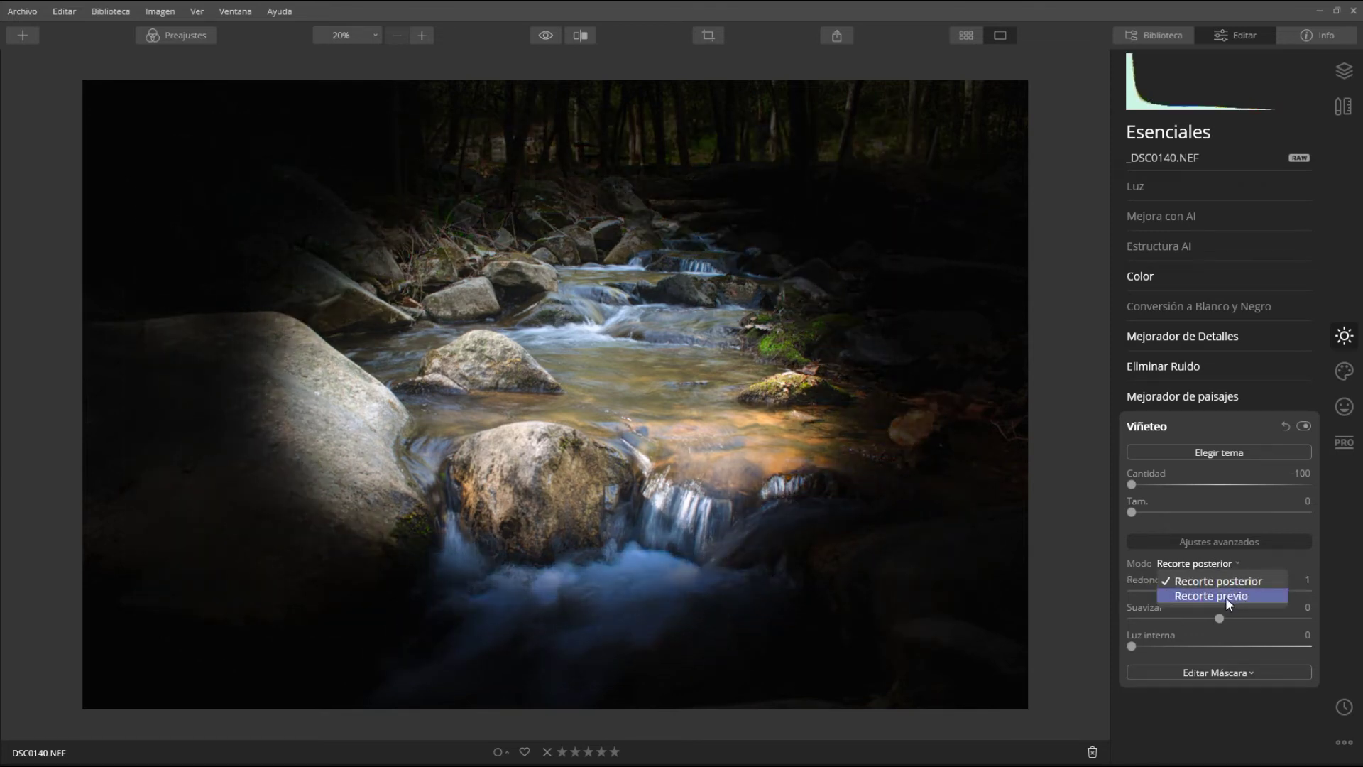
Switch Modo between Recorte previo and Recorte posterior, setting Redondez -4 and ending on Recorte posterior.
left_click(1212, 597)
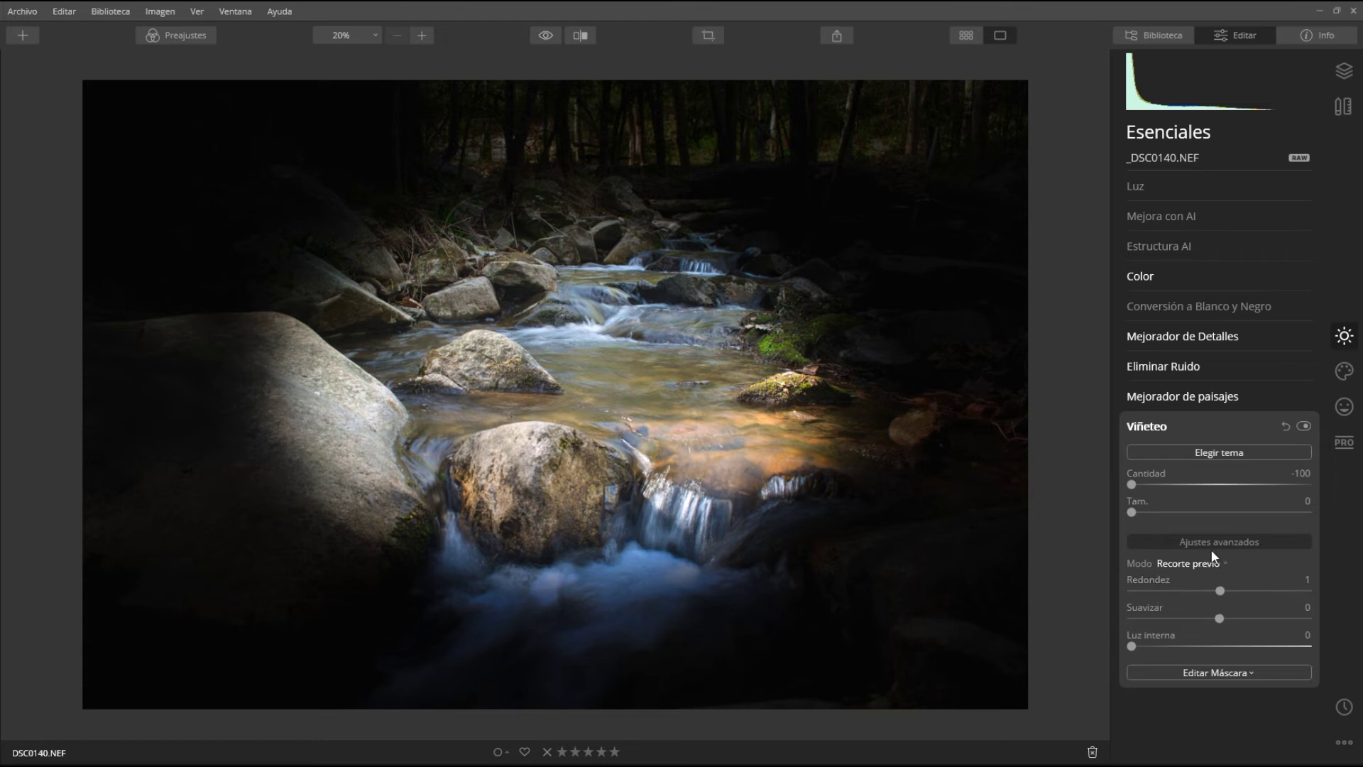
left_click(1215, 564)
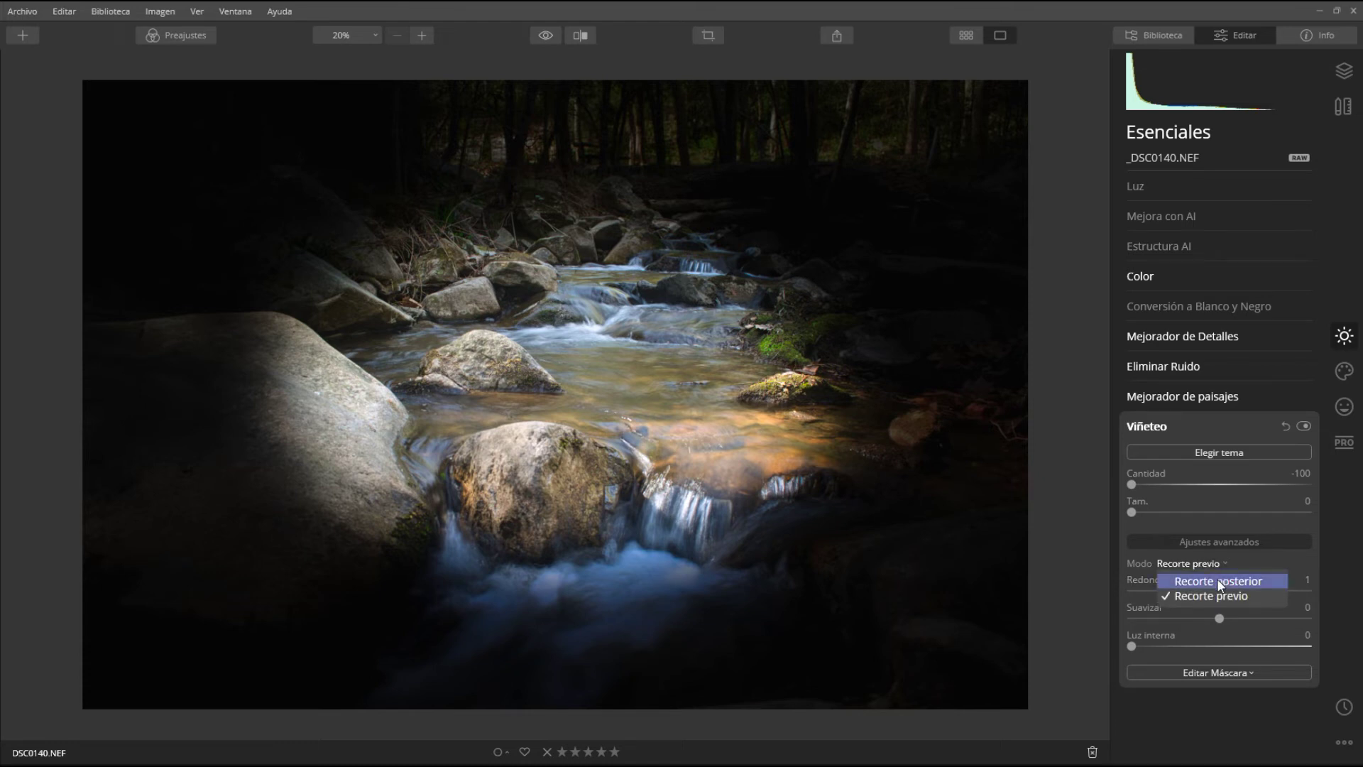
left_click(1219, 582)
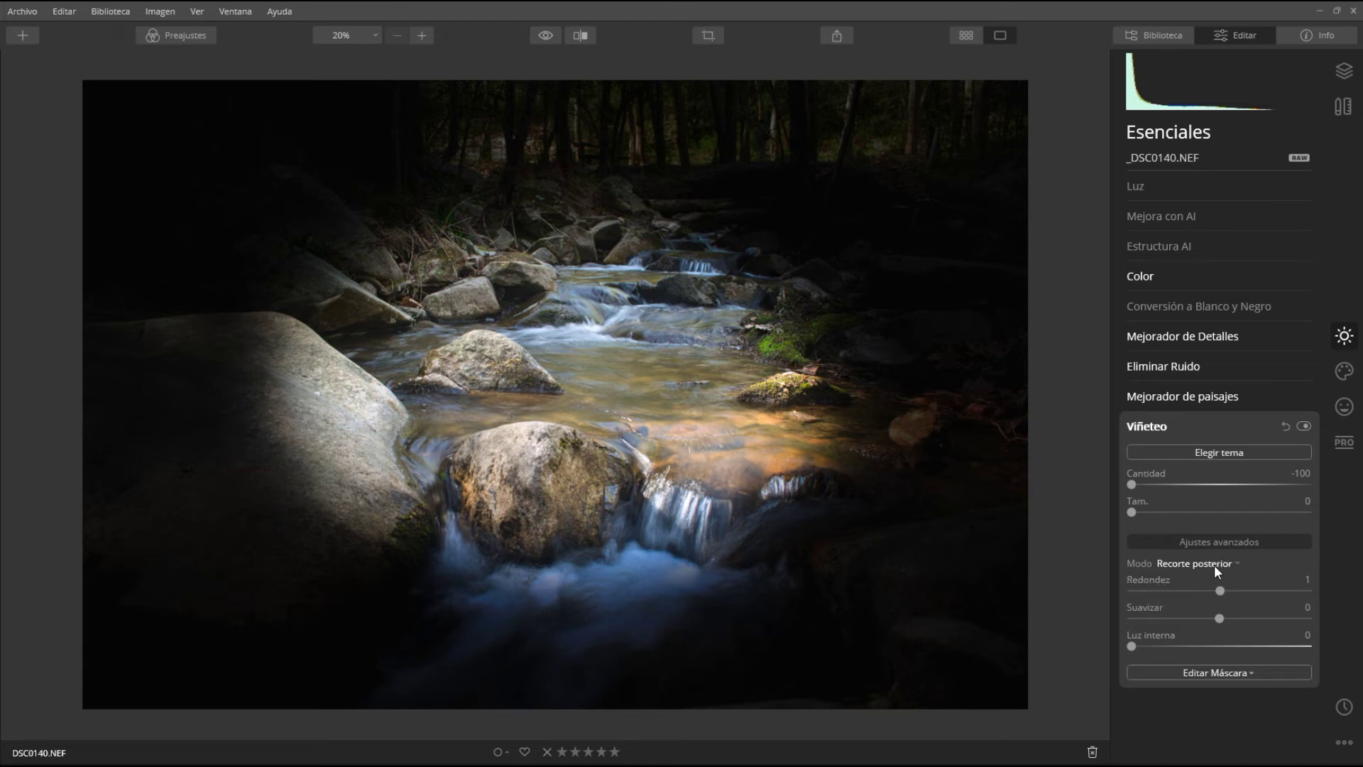
left_click(1215, 564)
left_click(1217, 591)
mouse_move(1221, 591)
left_mouse_down()
mouse_move(1342, 603)
mouse_move(1063, 622)
mouse_move(1217, 602)
left_mouse_up()
left_click(1215, 592)
left_click(1217, 565)
left_click(1218, 582)
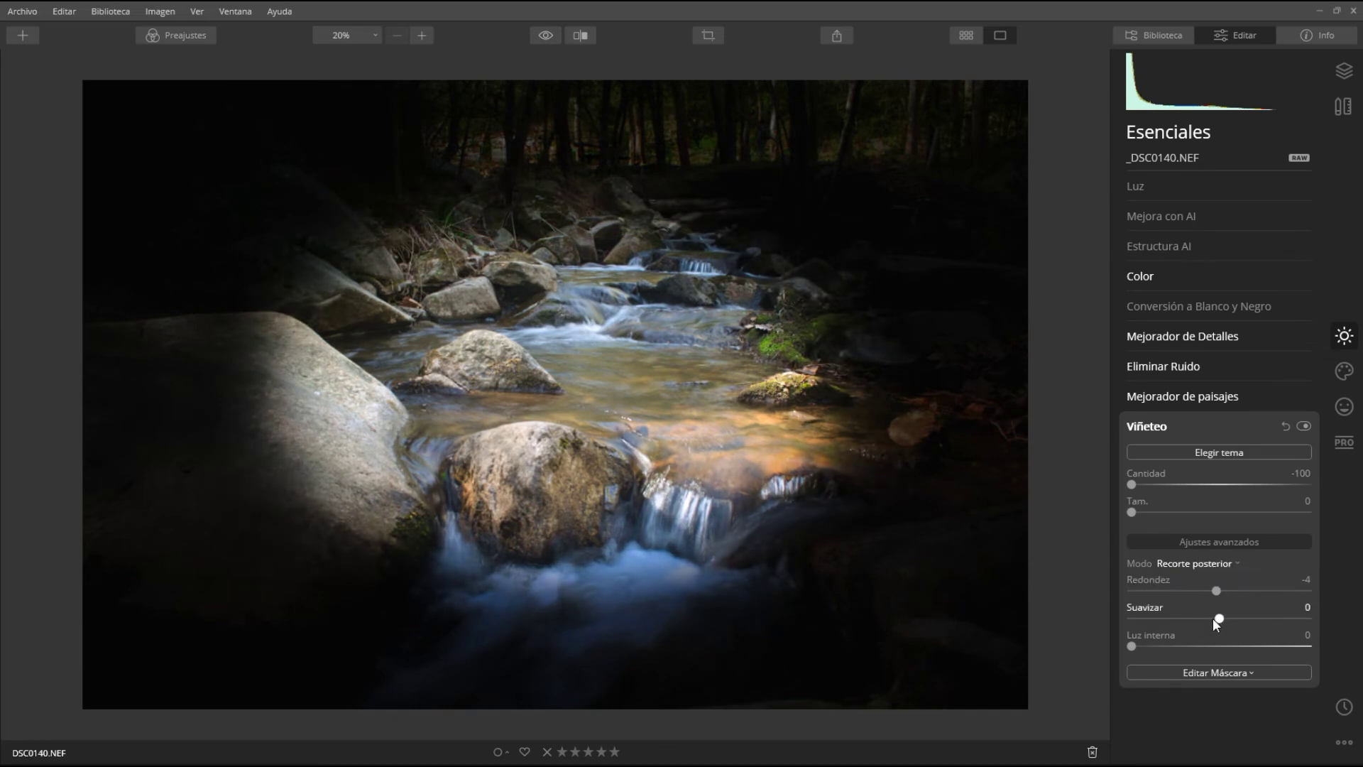
Test Suavizar extremes and set it to -2, then settle Cantidad at -84.
mouse_move(1329, 612)
left_mouse_down()
mouse_move(1075, 635)
mouse_move(1310, 609)
mouse_move(1066, 615)
mouse_move(1312, 618)
mouse_move(1033, 617)
mouse_move(1346, 615)
left_mouse_up()
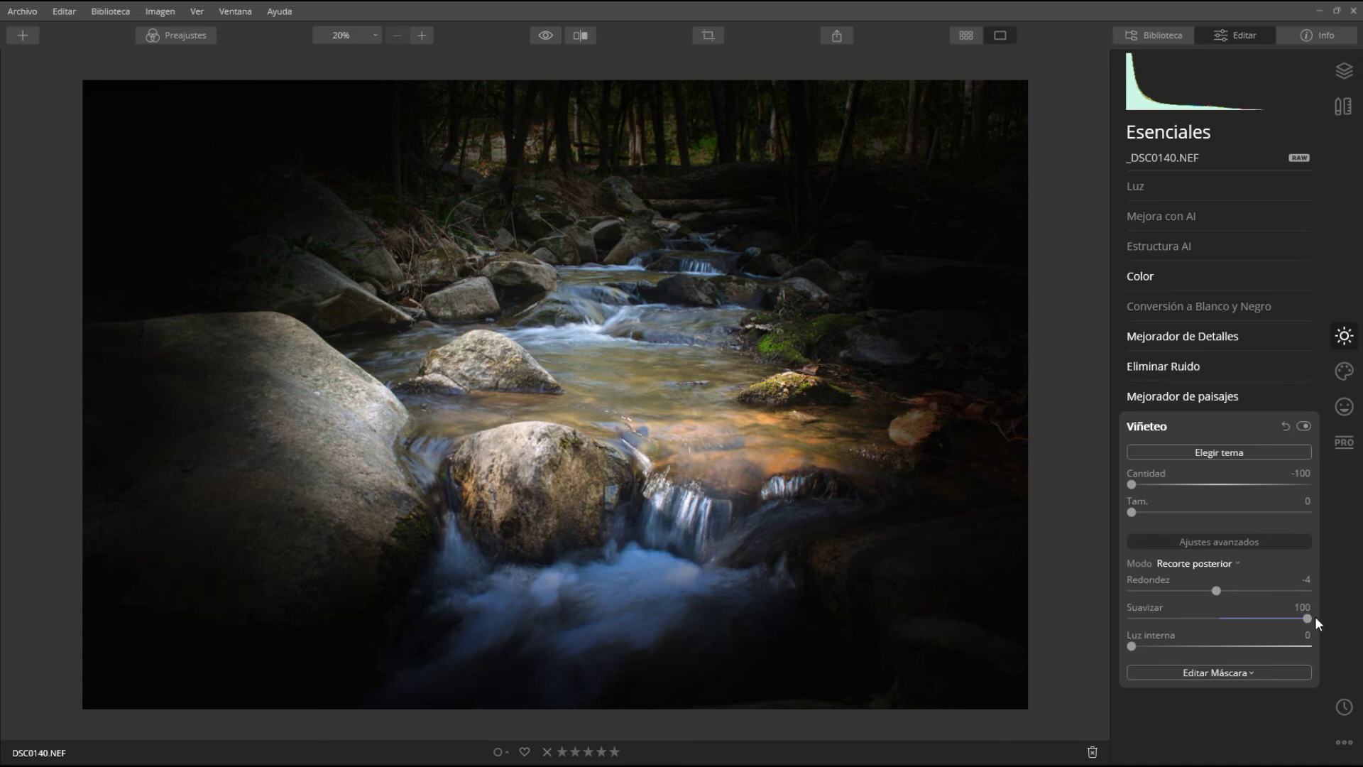
left_click_drag(1309, 620, 1102, 628)
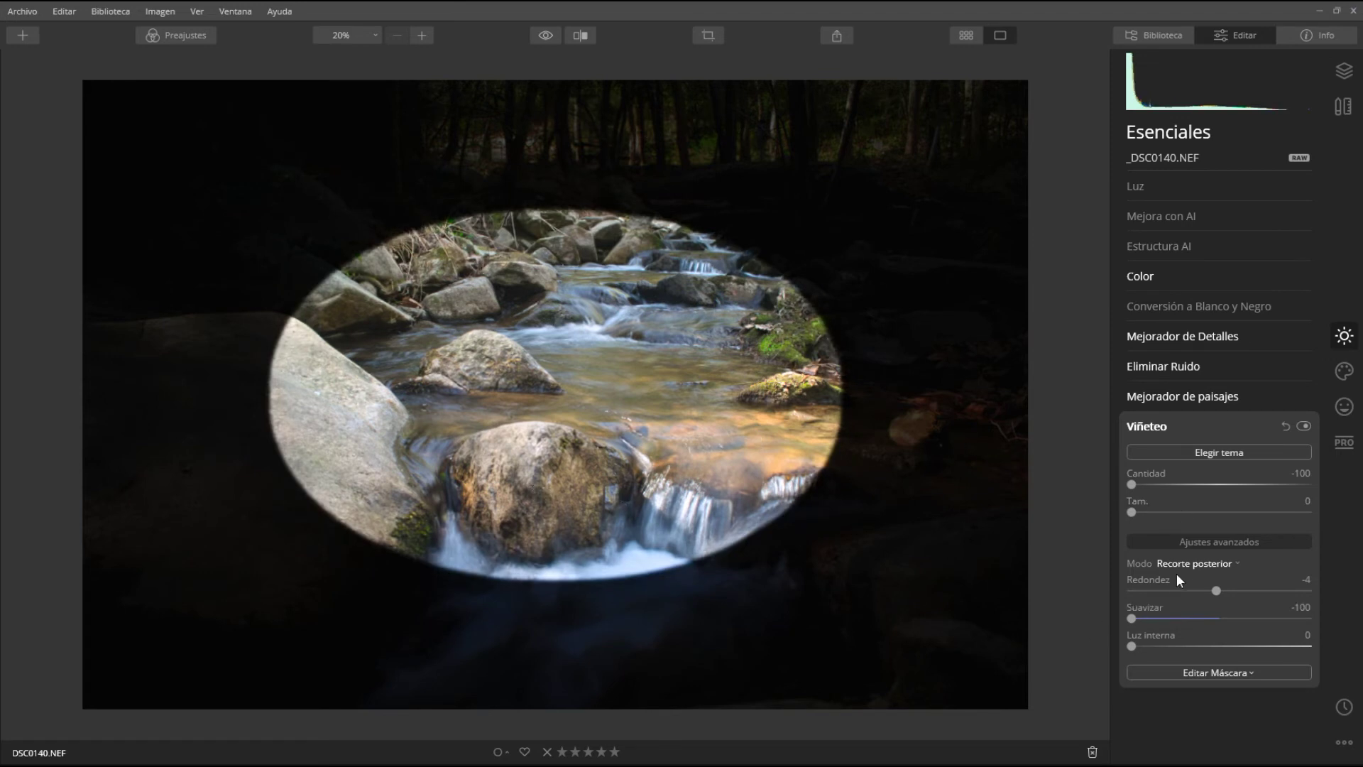
left_click_drag(1132, 618, 1218, 618)
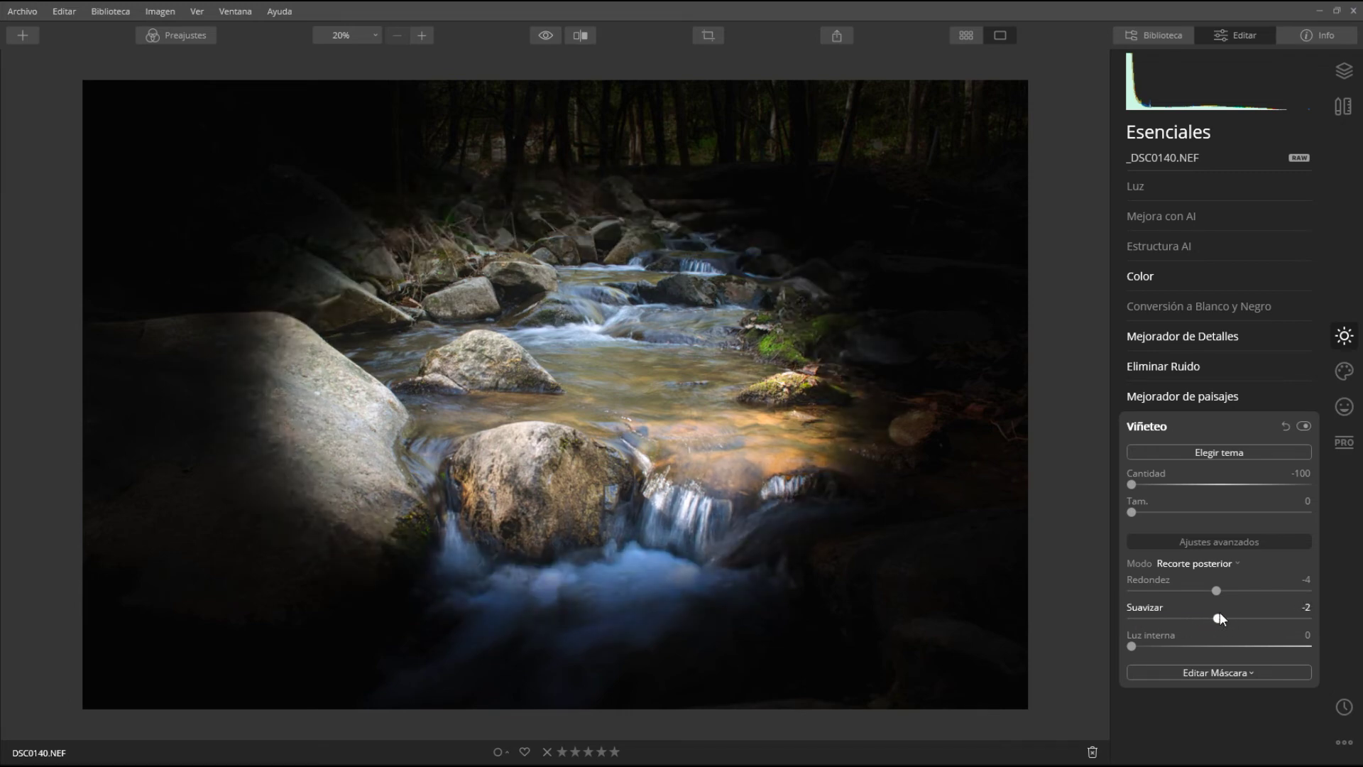
left_click_drag(1145, 486, 1144, 490)
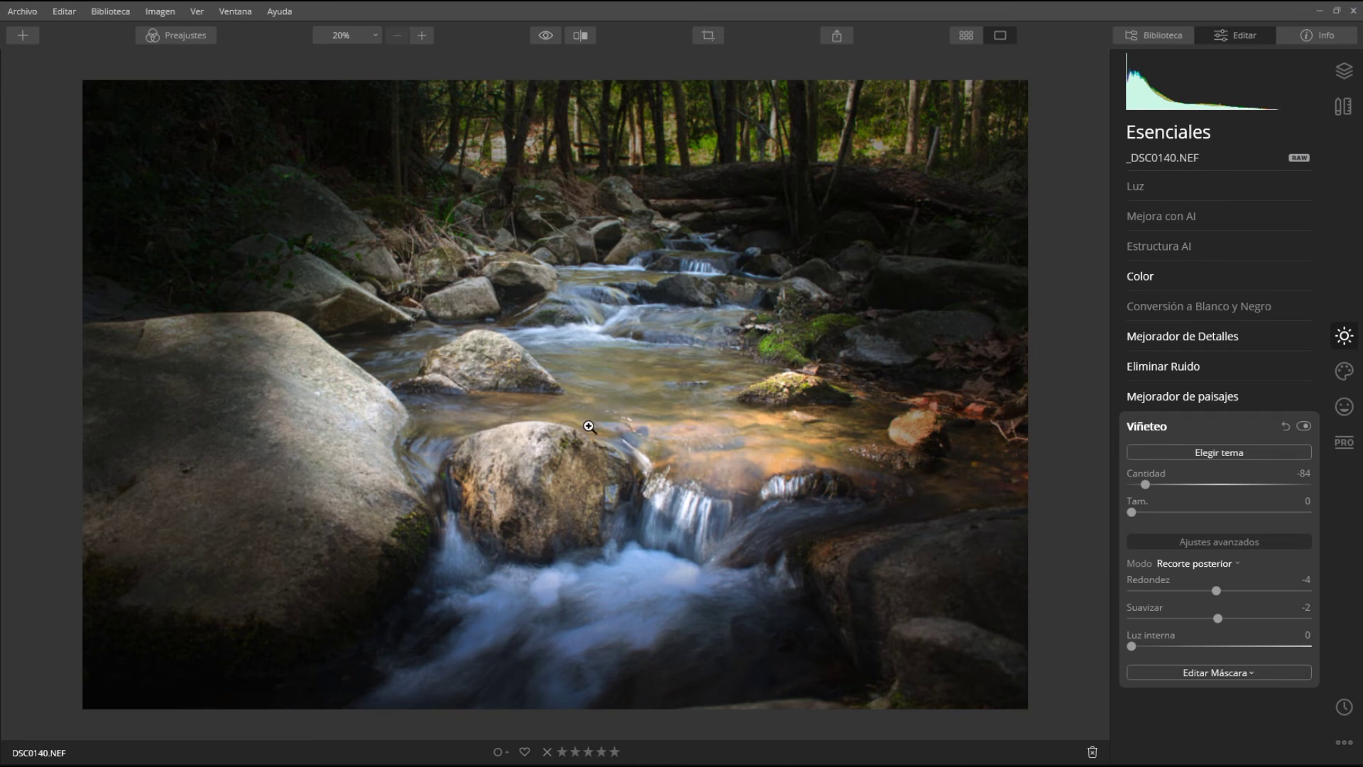
Test Luz interna brightening inside the vignette and return it to 0.
left_click_drag(1135, 645, 1324, 650)
mouse_move(1307, 646)
left_mouse_down()
mouse_move(1149, 652)
mouse_move(1346, 650)
mouse_move(1004, 655)
left_mouse_up()
mouse_move(1132, 647)
left_mouse_down()
mouse_move(1305, 639)
mouse_move(1132, 650)
left_mouse_up()
Make the vignette a hard circle: Cantidad -100, Redondez 100, Suavizar -100.
left_click_drag(1145, 485, 1084, 496)
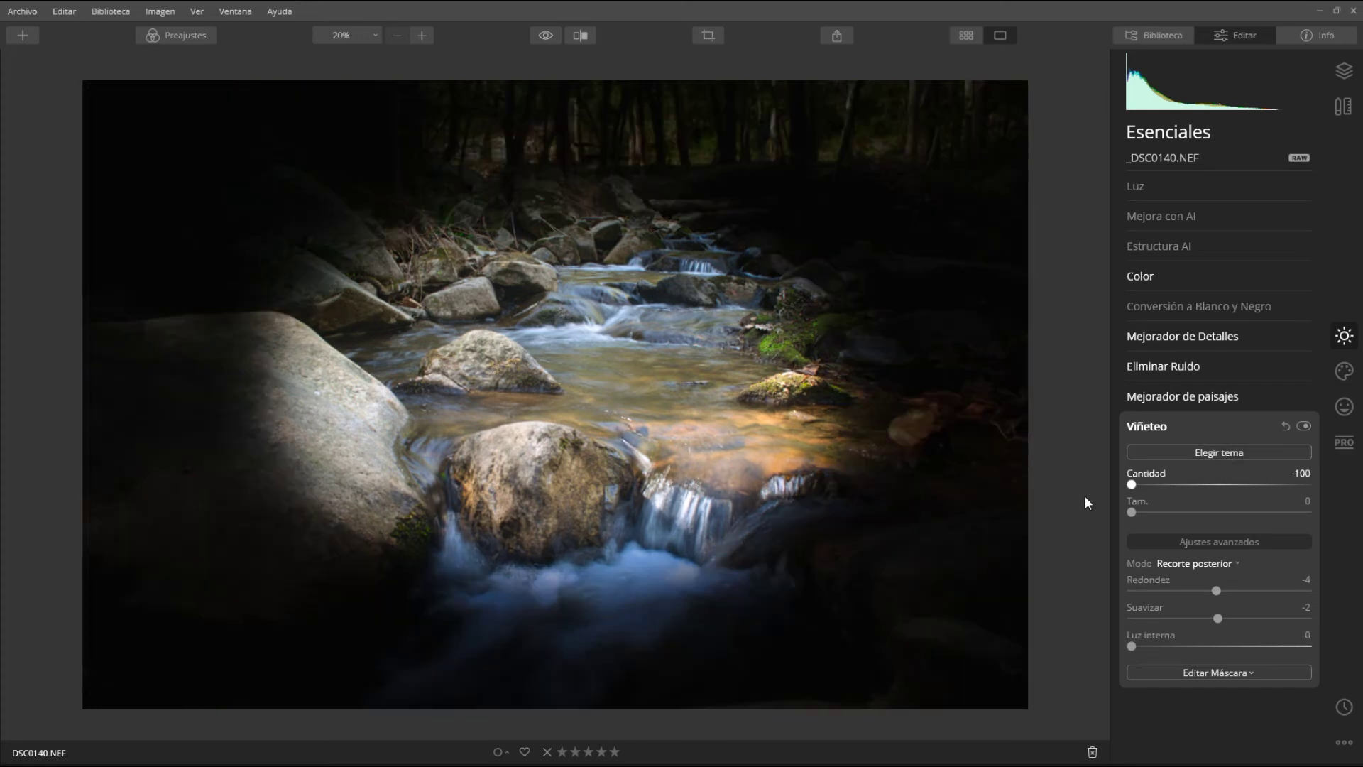
mouse_move(1220, 588)
left_mouse_down()
mouse_move(1161, 602)
mouse_move(1339, 595)
left_mouse_up()
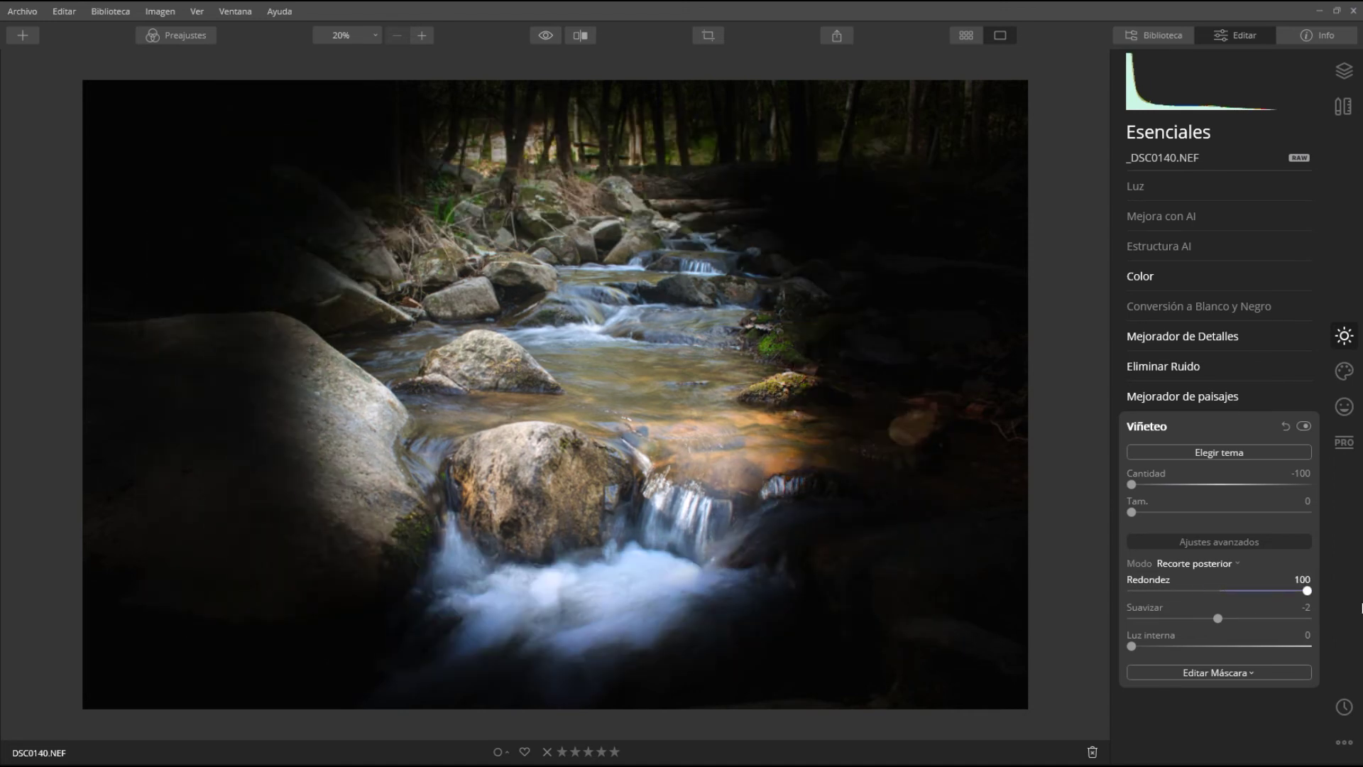
left_click_drag(1218, 619, 1011, 619)
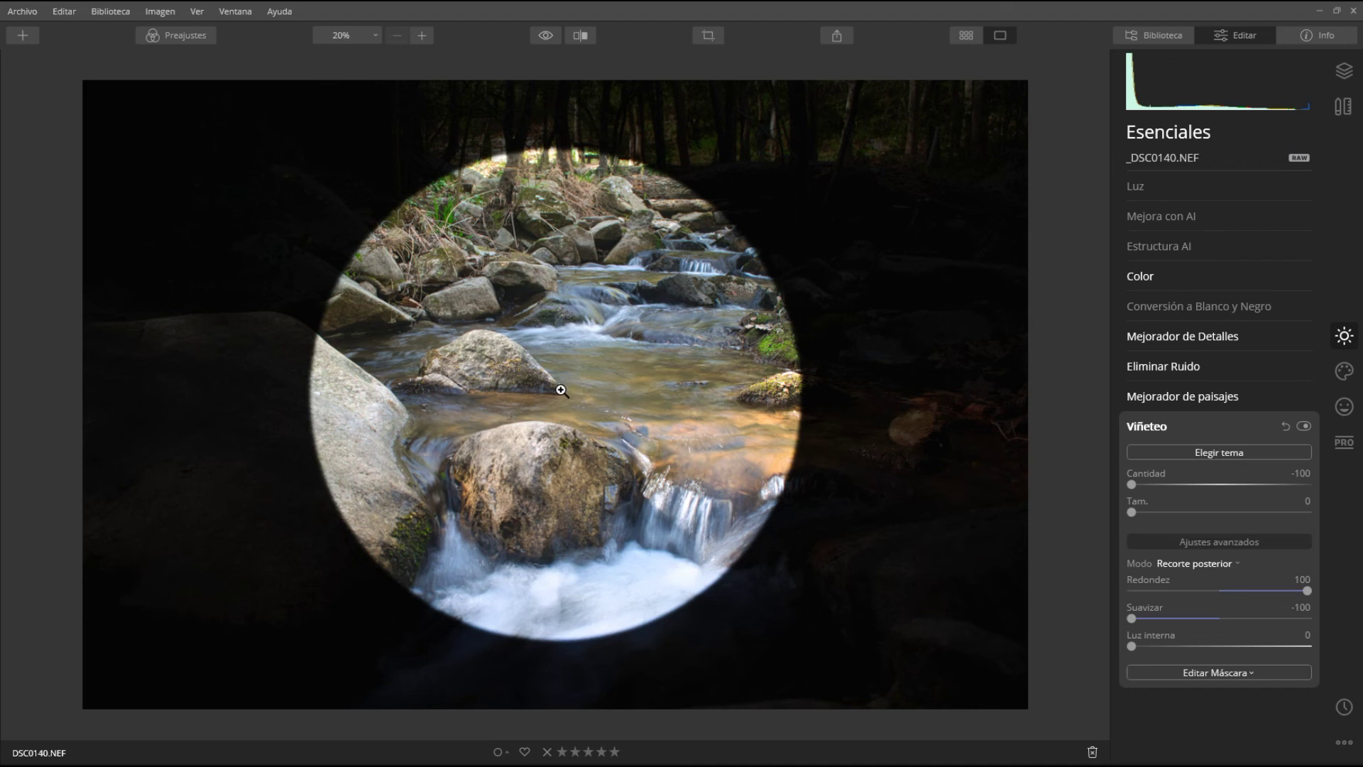
Move the vignette centre up and right, lighten it to -66, and set Redondez to -8.
left_click(1229, 453)
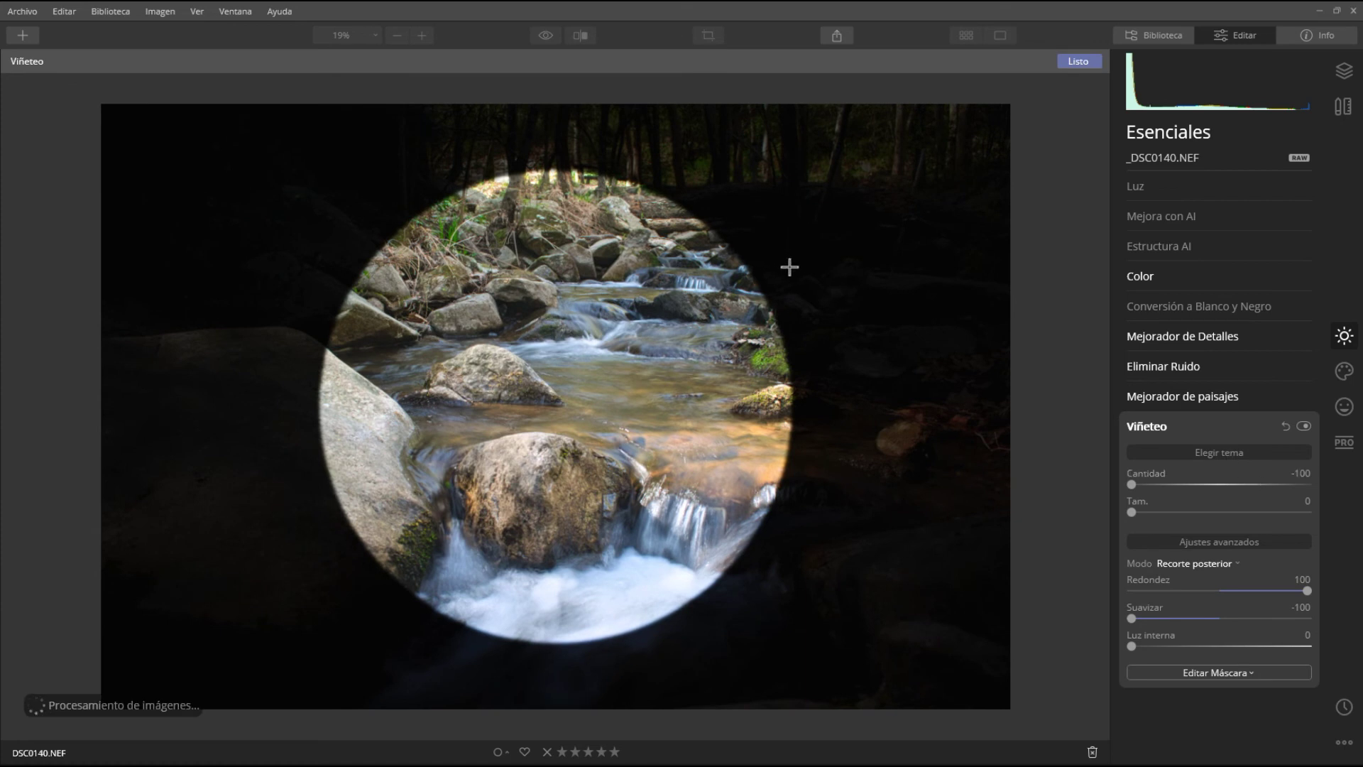
left_click(791, 268)
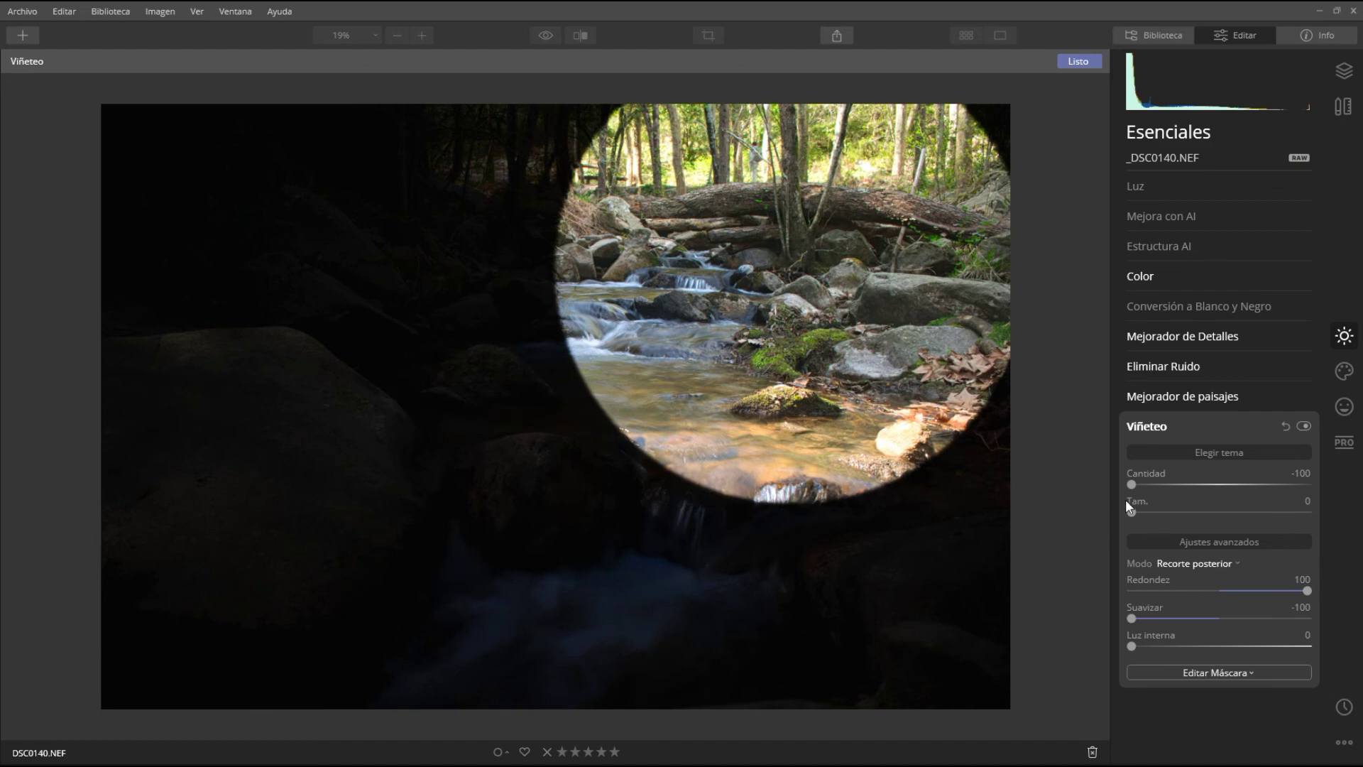
left_click_drag(1132, 485, 1162, 486)
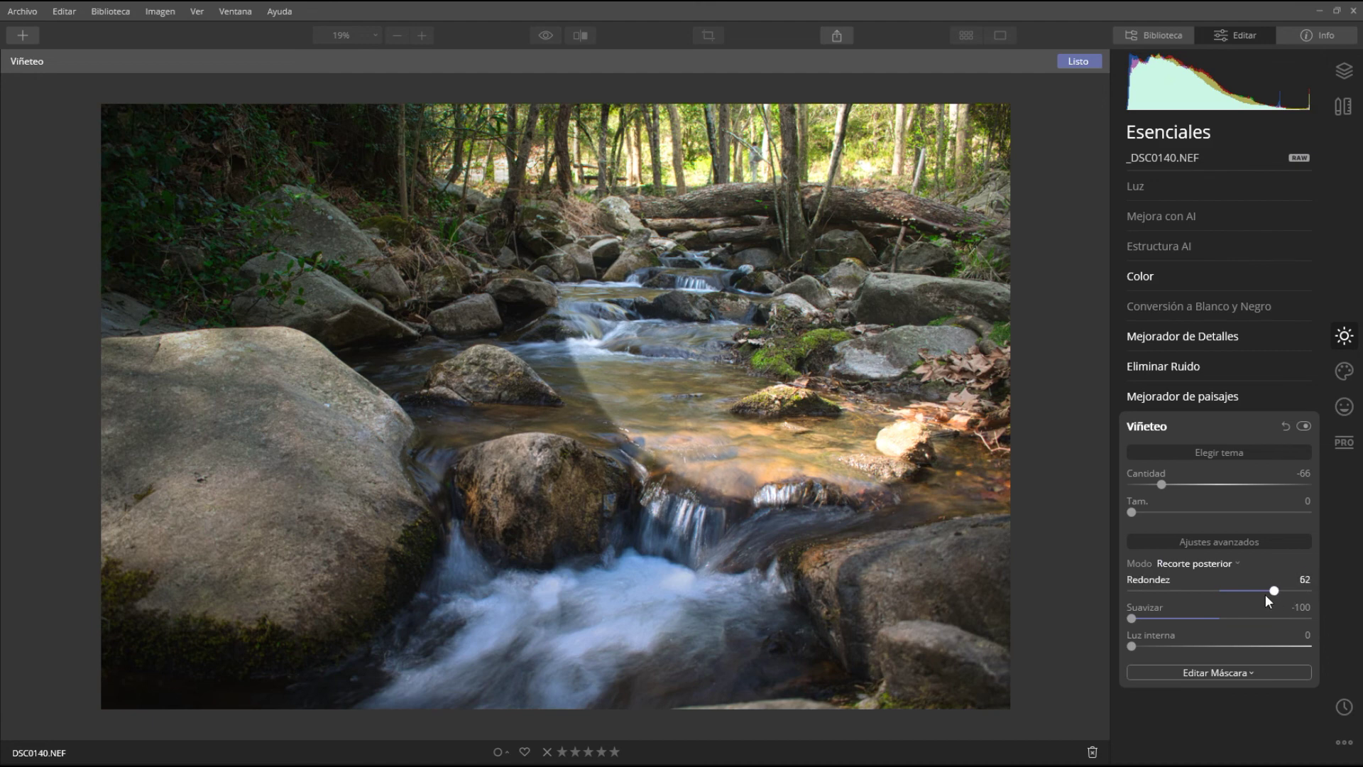
mouse_move(1265, 595)
left_mouse_down()
mouse_move(1169, 603)
mouse_move(1213, 605)
left_mouse_up()
Enlarge the vignette to size 84, lighten Cantidad to -46, and compare it on and off.
left_click_drag(1134, 514, 1280, 522)
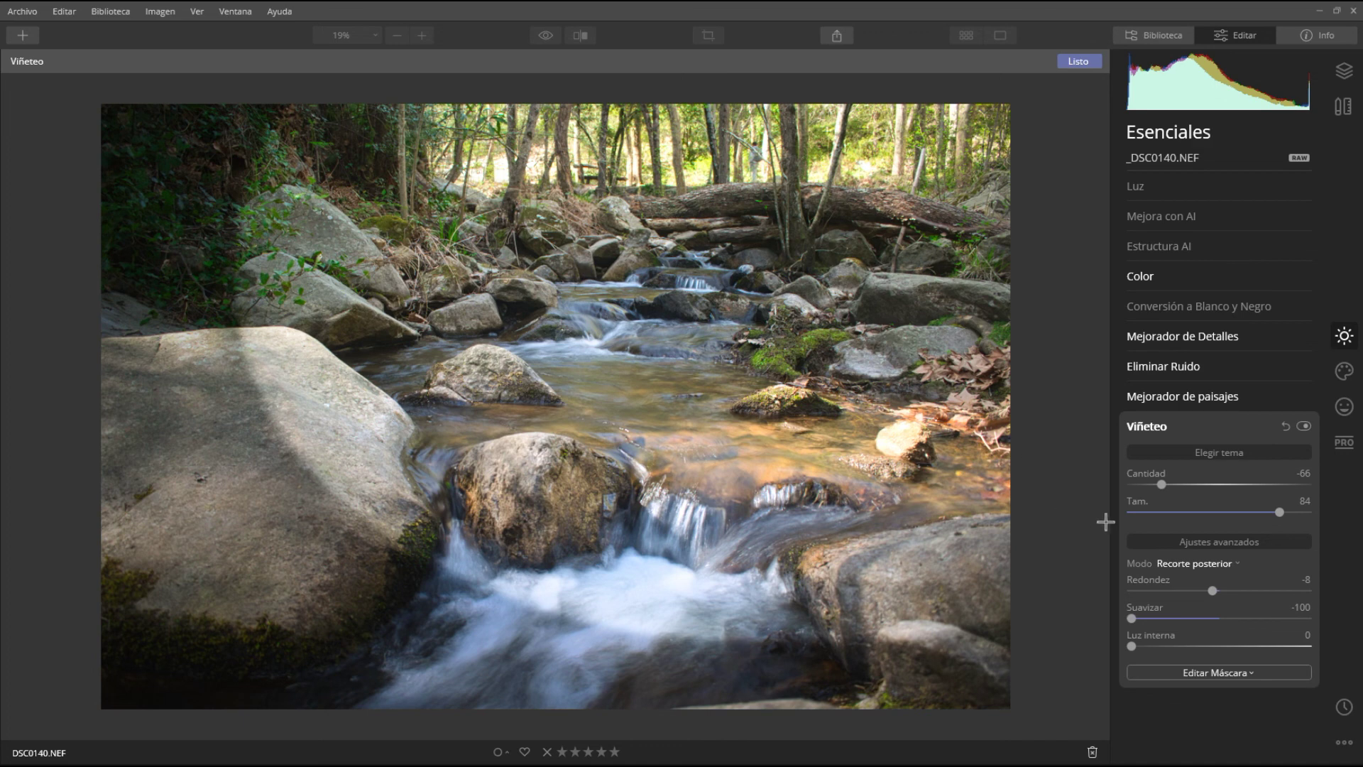
left_click_drag(1162, 485, 1177, 489)
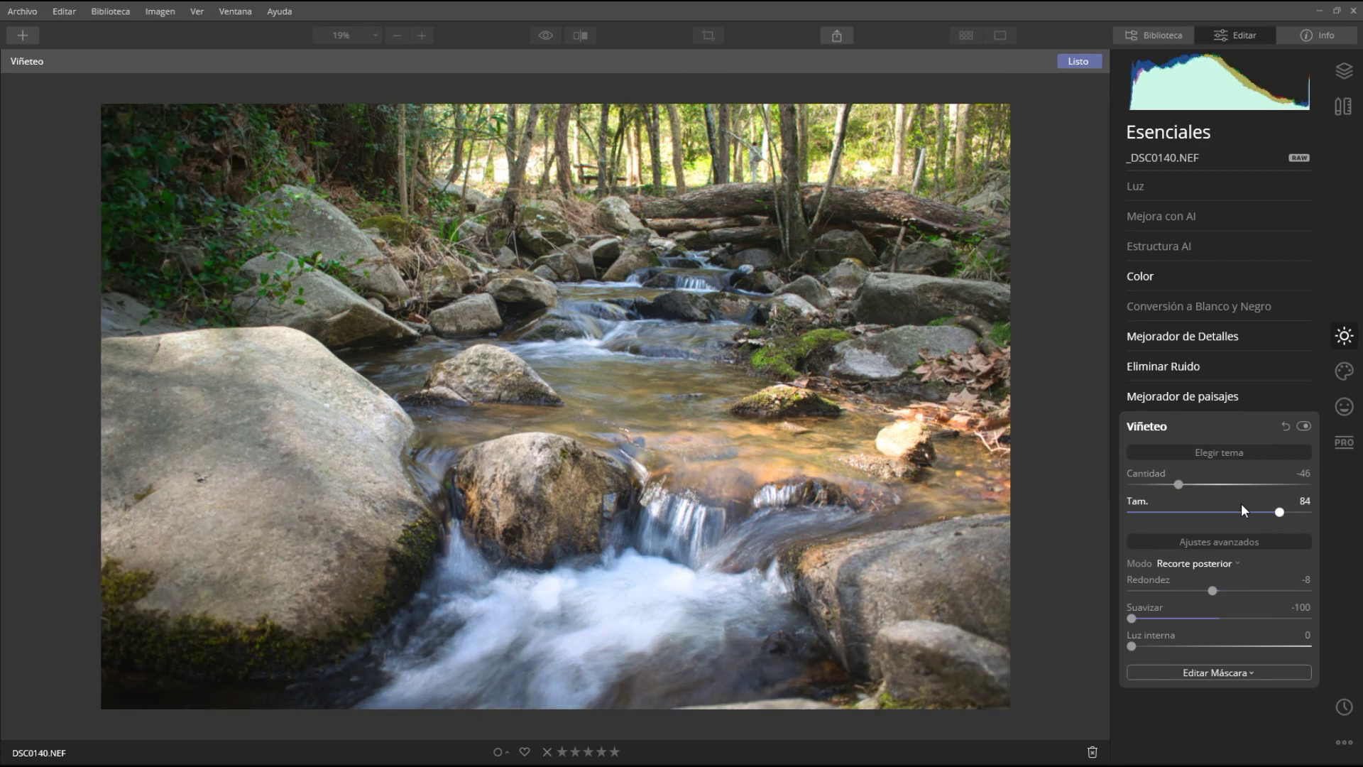
left_click(1304, 427)
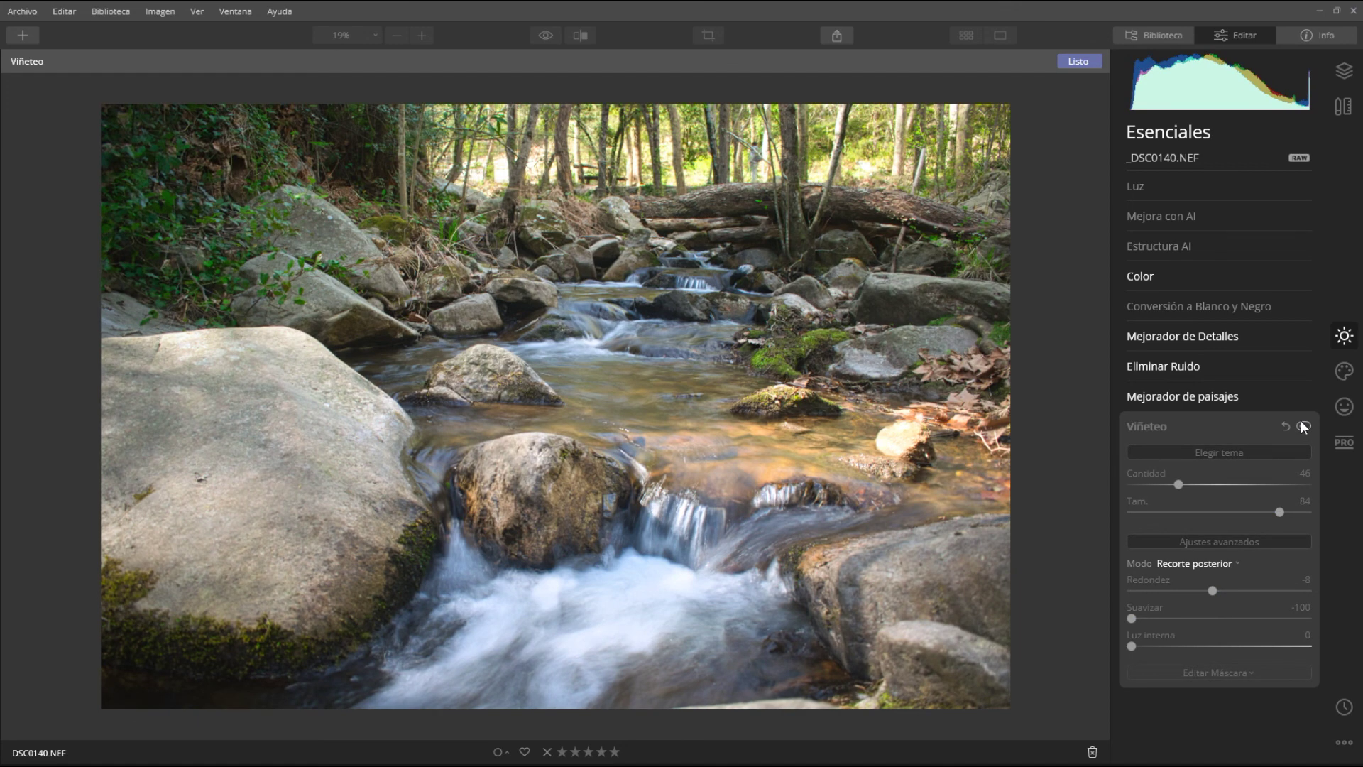
left_click(1305, 427)
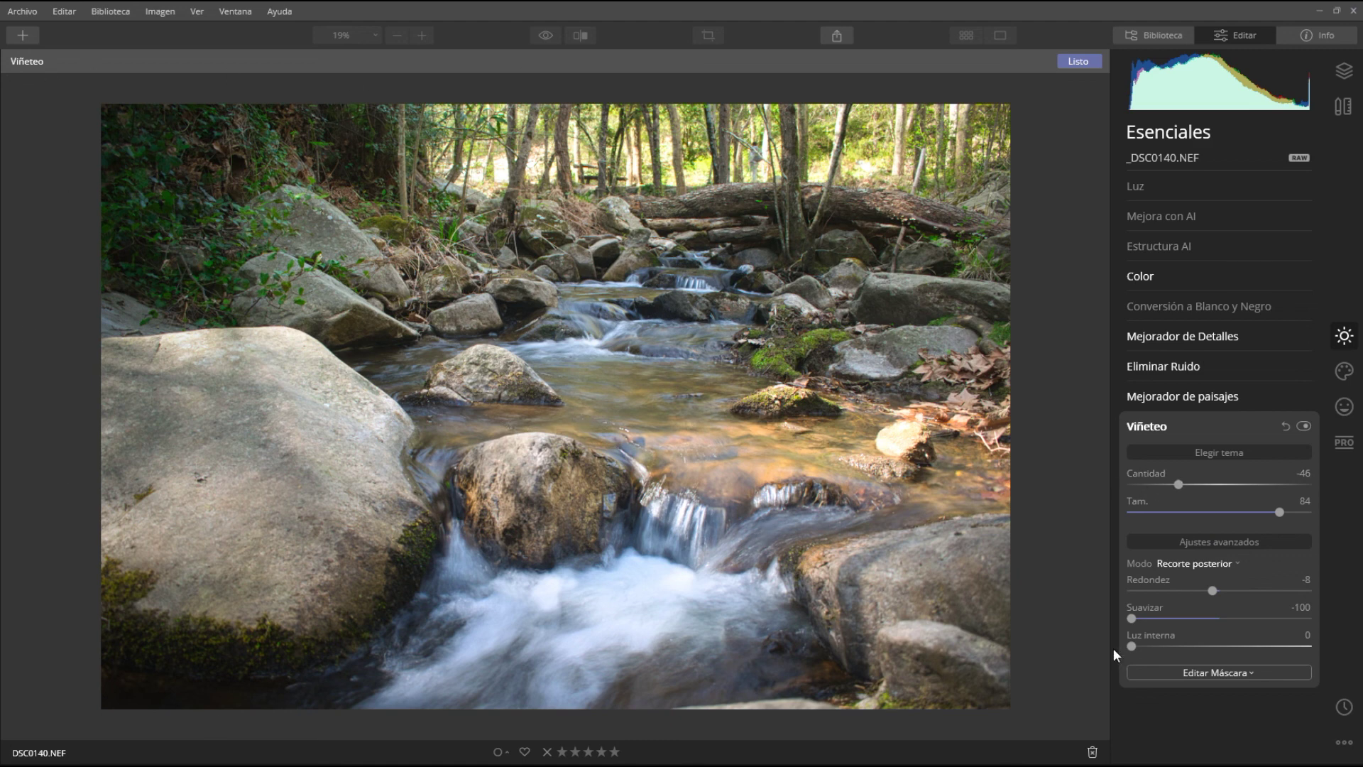
left_click(1142, 426)
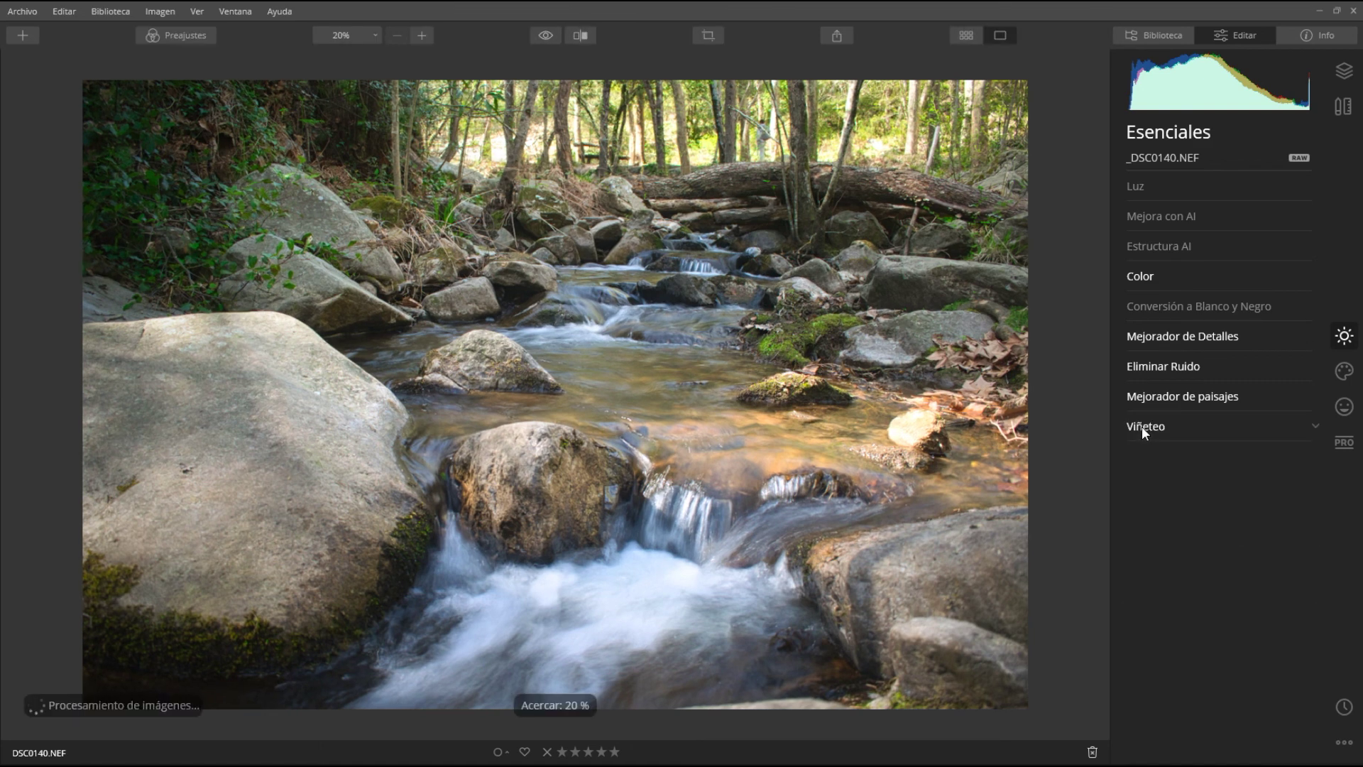